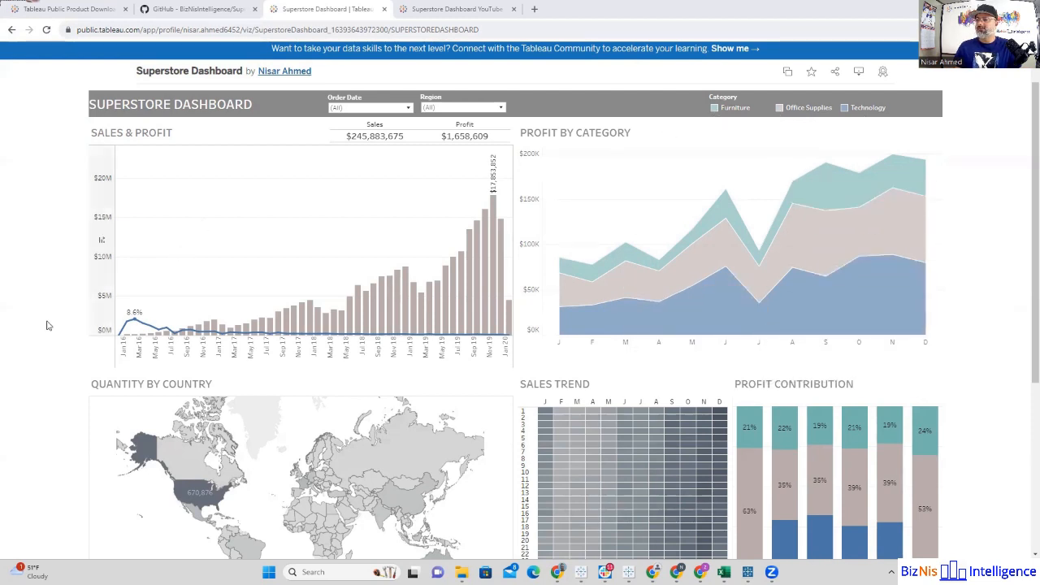
Step: Examine the published Superstore Dashboard, including its Order Date and Region filter options and the United States on the country map
scroll(50, 350, "down", 1)
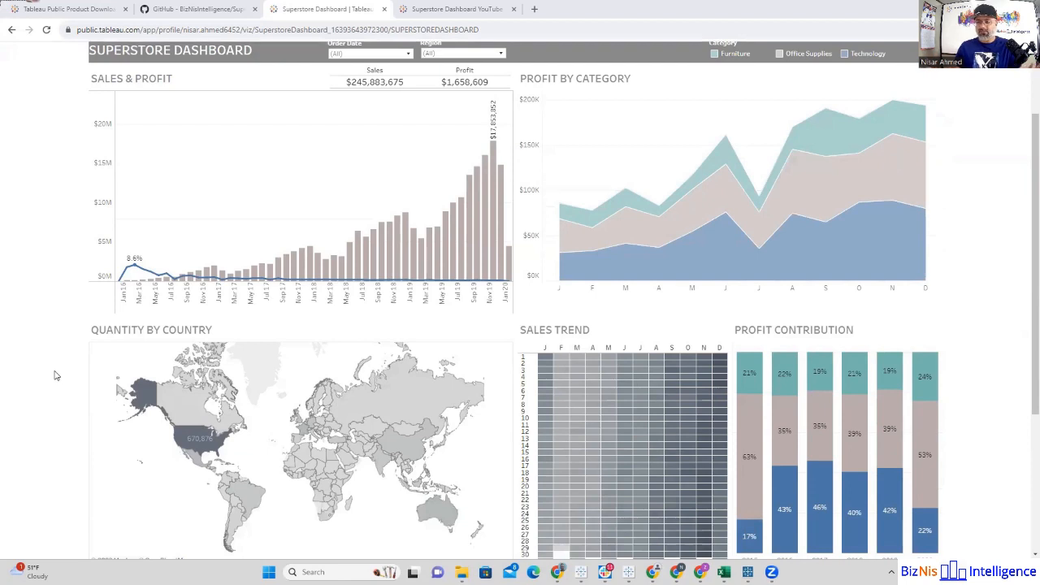
scroll(54, 376, "up", 2)
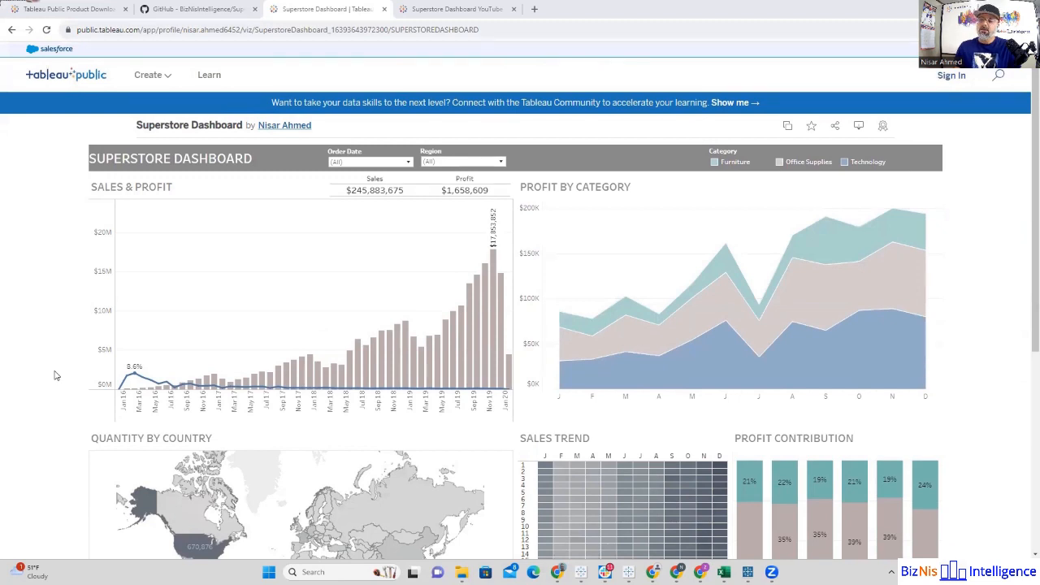
scroll(54, 376, "down", 1)
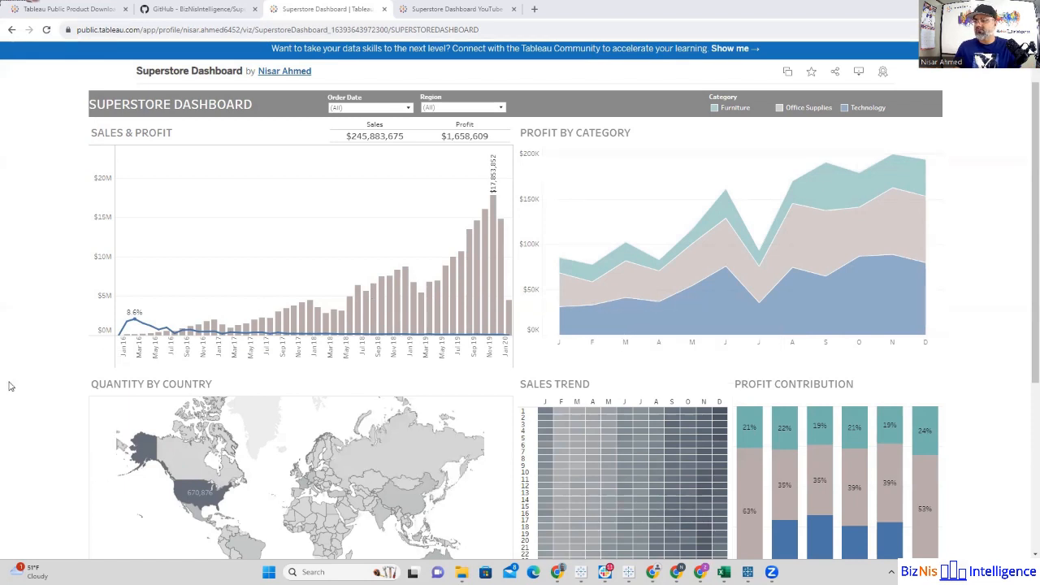
left_click(408, 110)
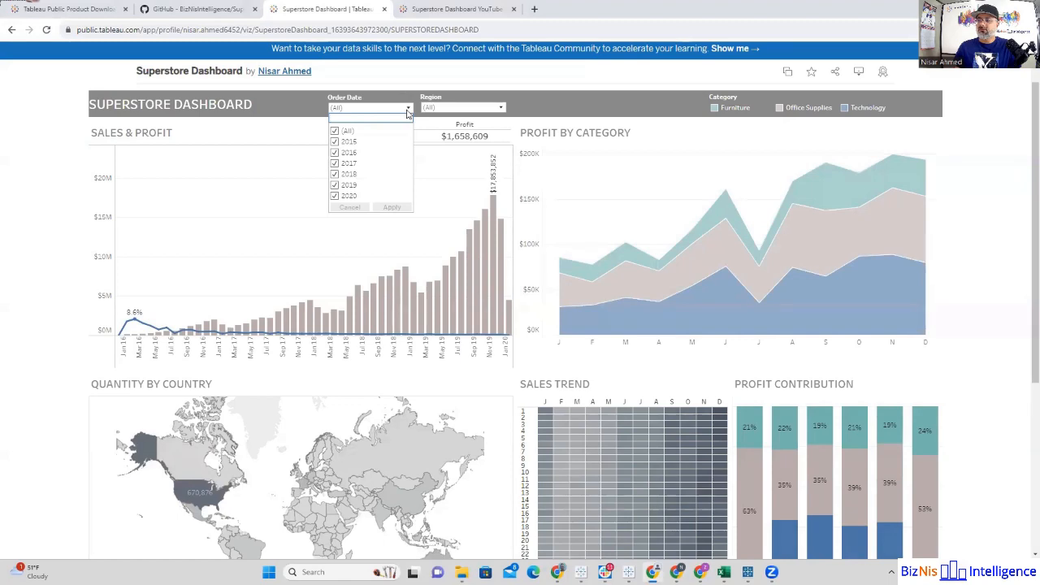
left_click(408, 110)
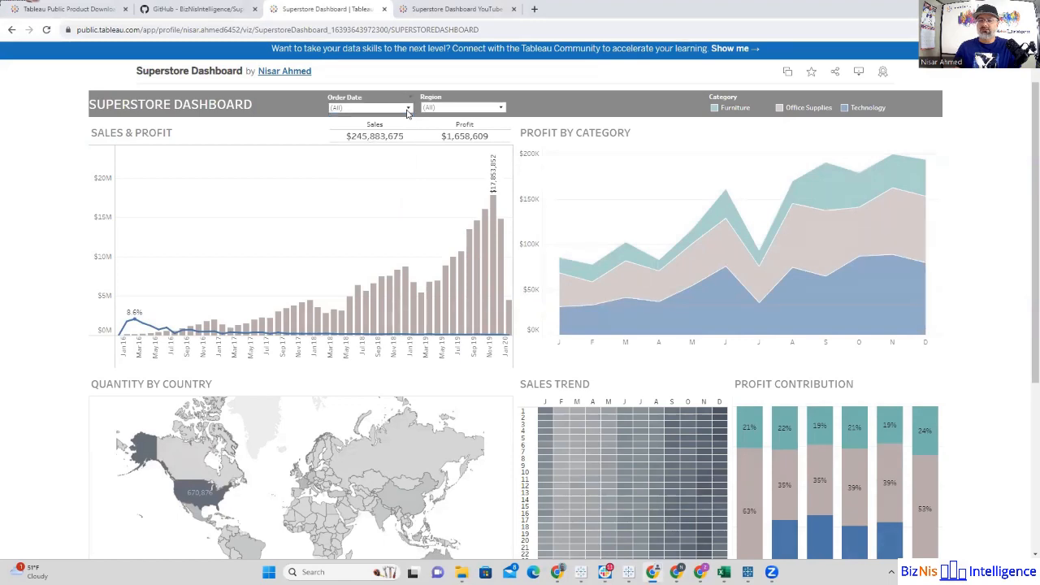
left_click(494, 109)
left_click(489, 109)
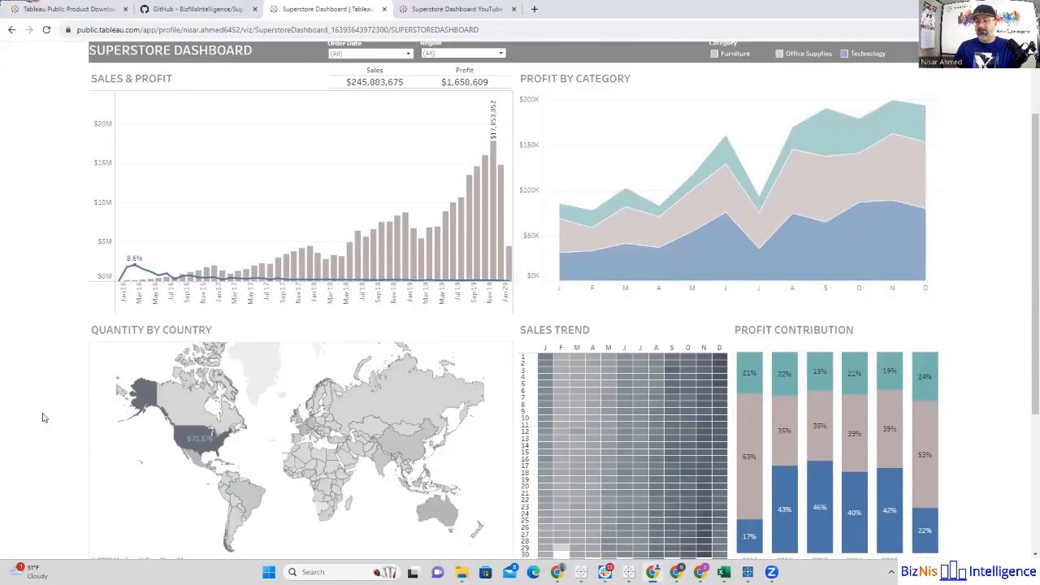
scroll(42, 418, "down", 1)
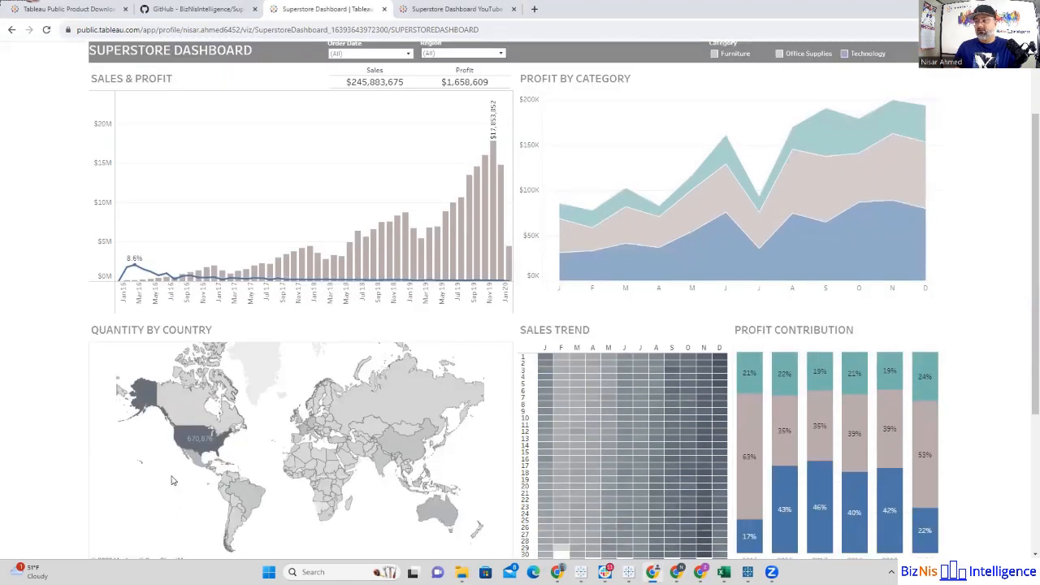
left_click(205, 441)
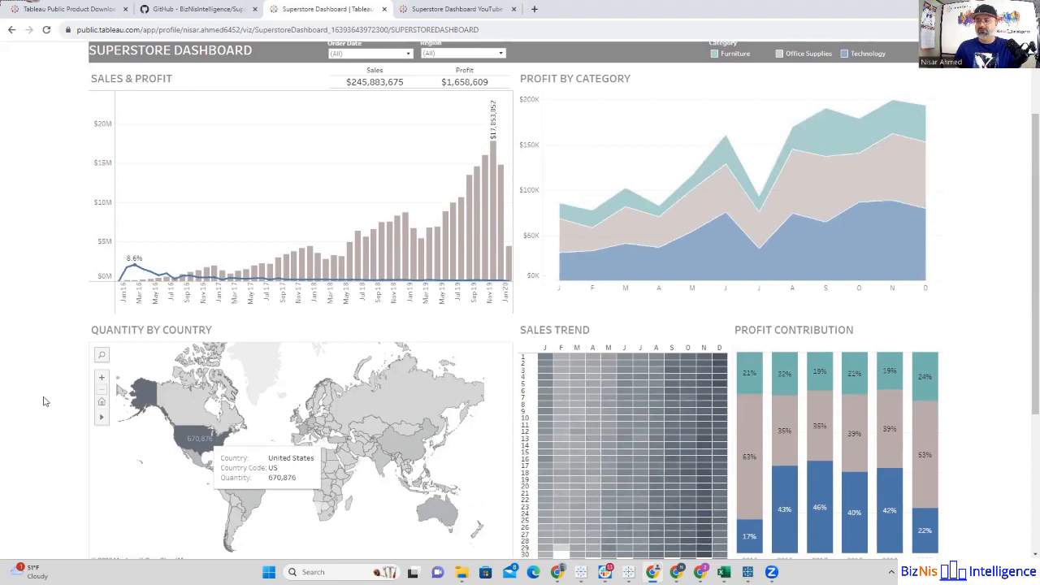
scroll(45, 365, "up", 1)
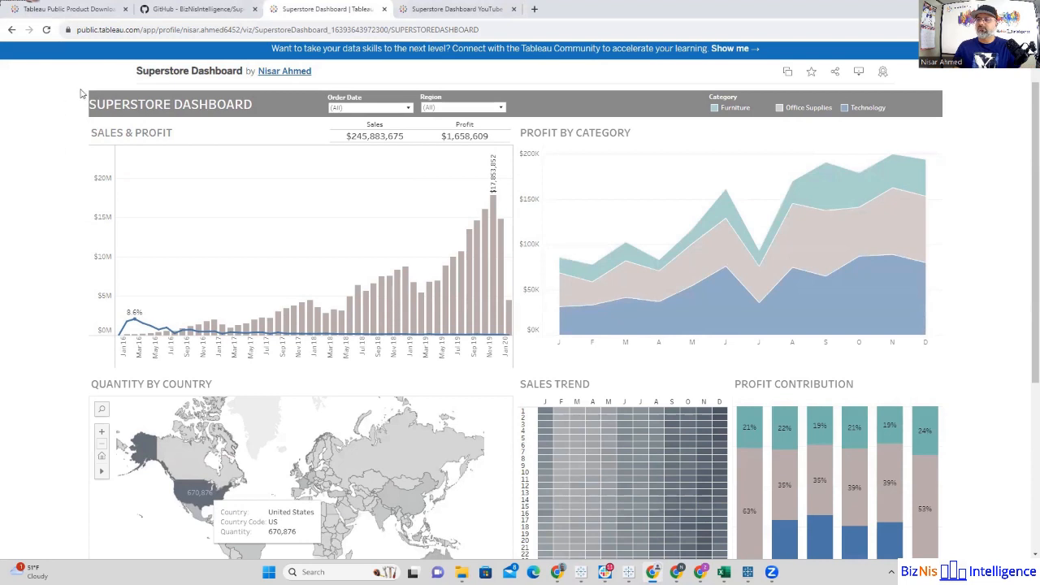
Step: Review the published Superstore Dashboard YouTube workbook, its available download formats and its details section
left_click(424, 11)
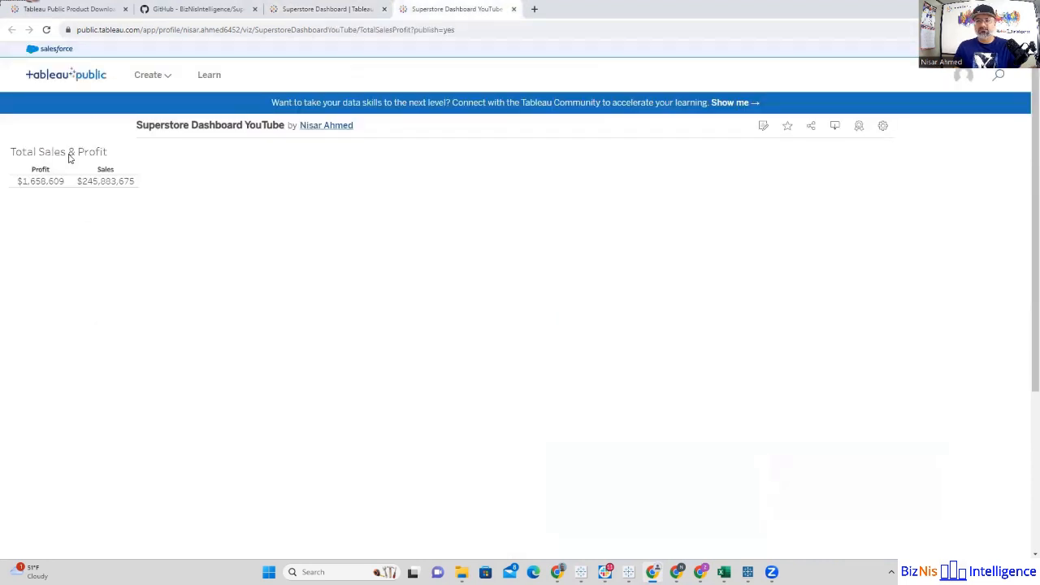
mouse_move(61, 188)
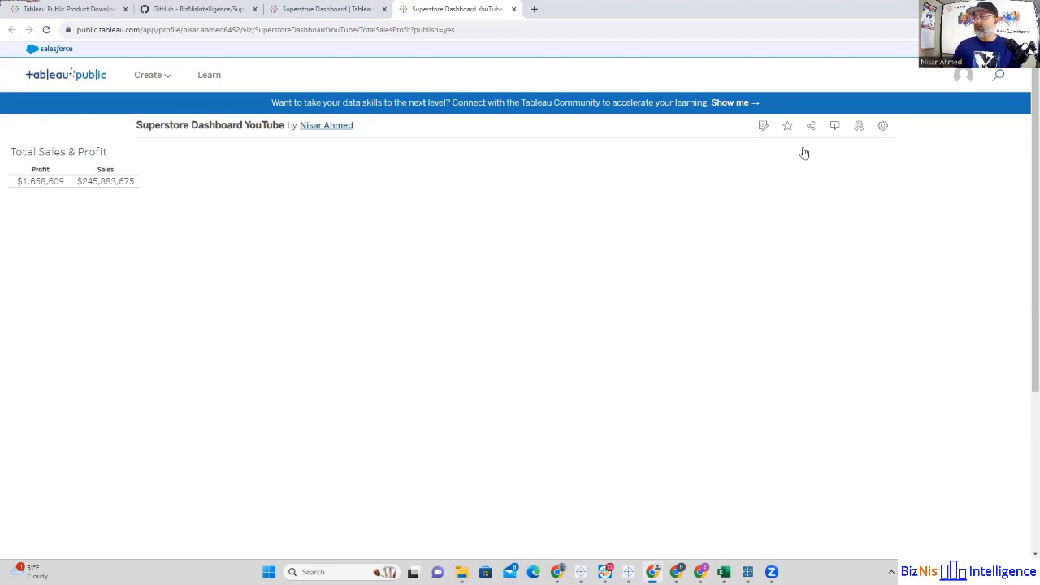
left_click(837, 128)
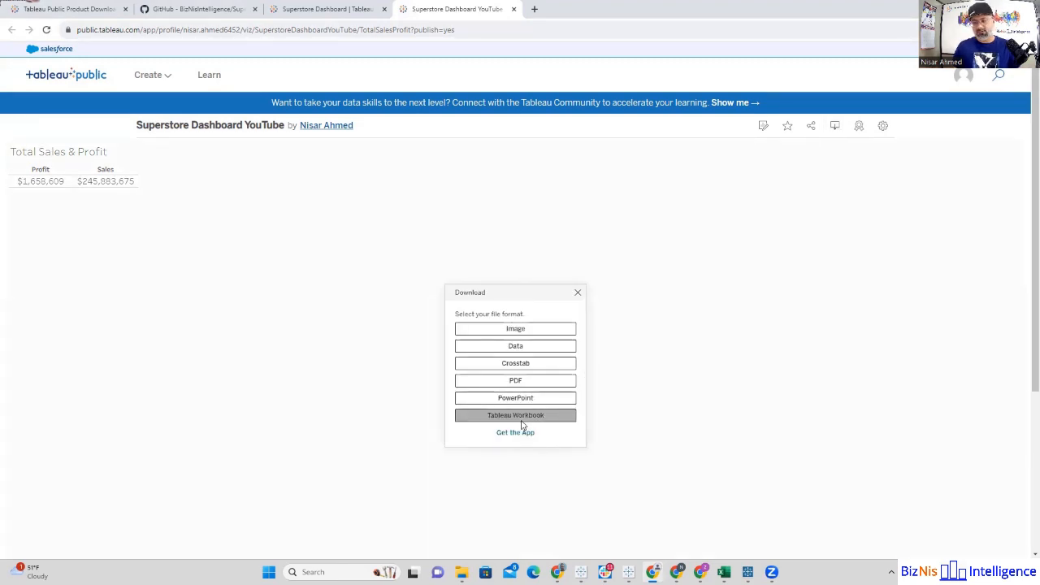
left_click(578, 292)
scroll(583, 365, "down", 5)
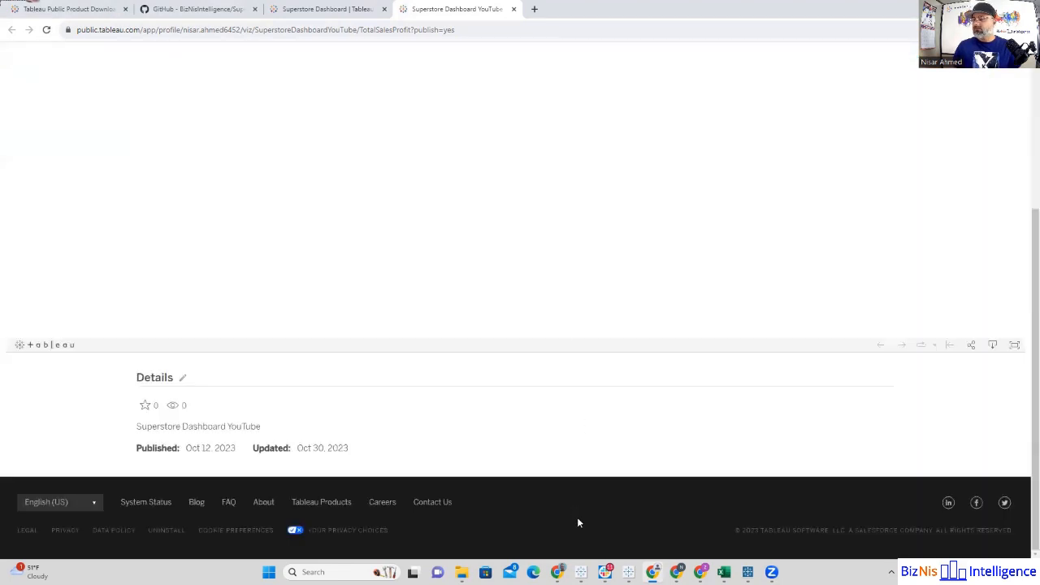
Step: Switch to the Superstore Dashboard YouTube workbook in the Tableau Public desktop app and create a new dashboard
mouse_move(580, 572)
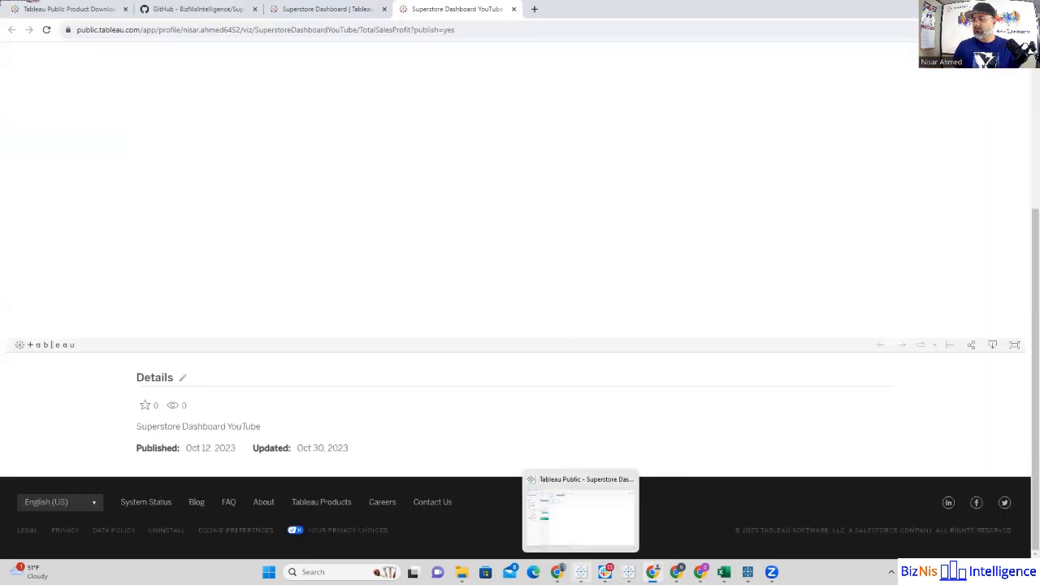
left_click(585, 535)
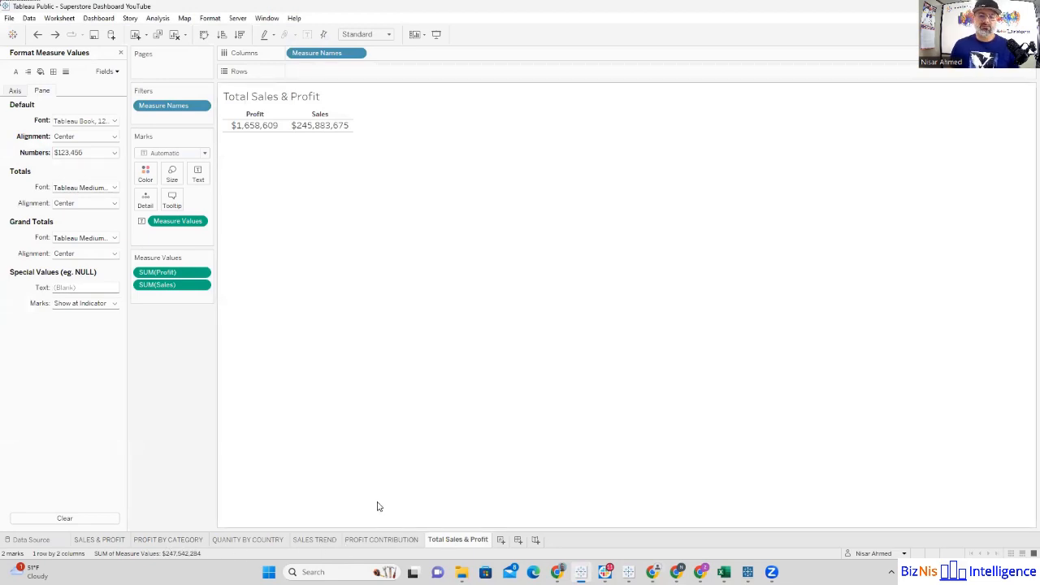
left_click(518, 541)
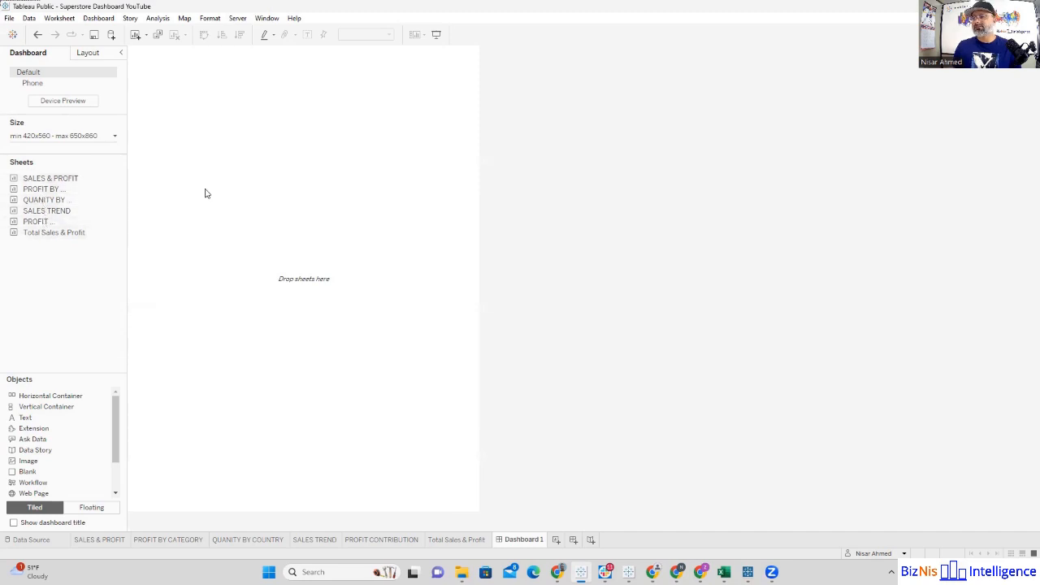
Step: Try the Fixed size option for the dashboard, and switch its sizing to Automatic
left_click(114, 139)
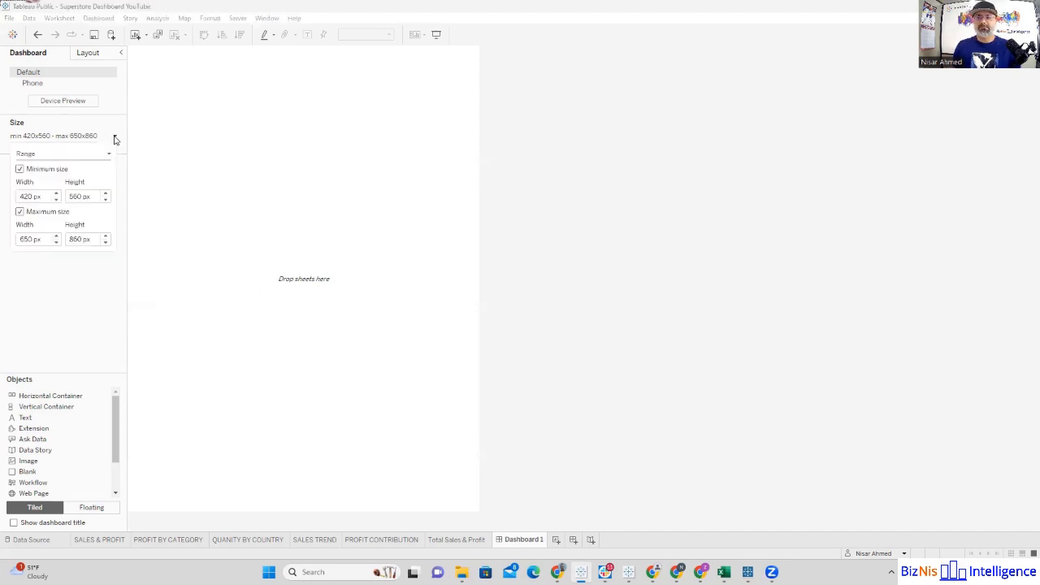
left_click(108, 155)
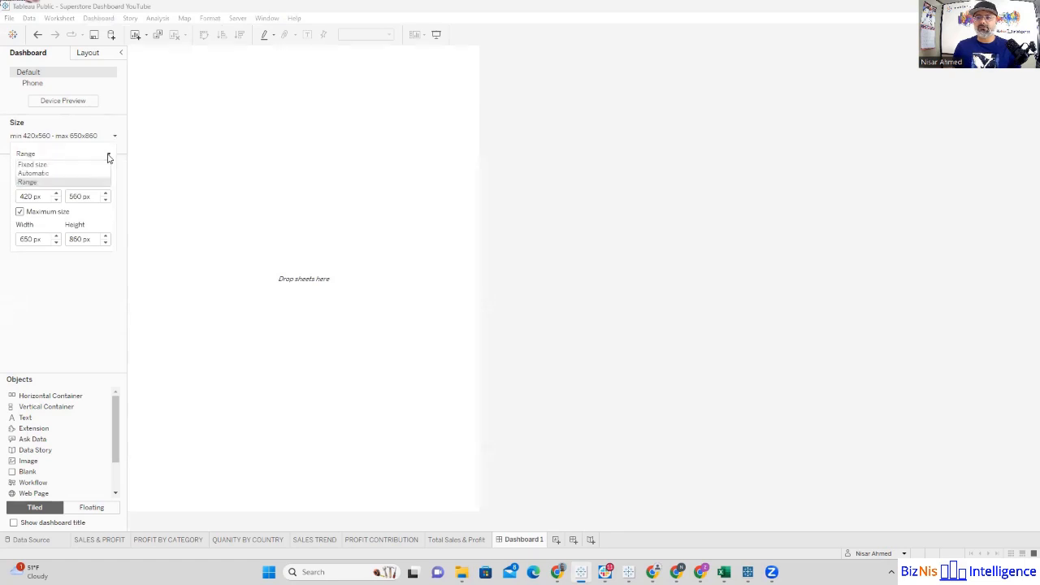
left_click(85, 166)
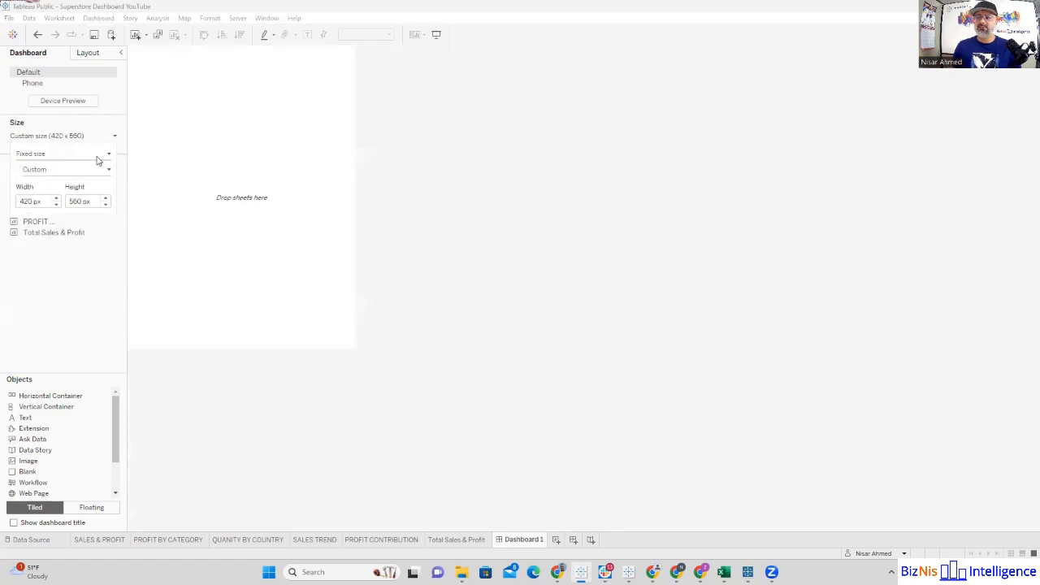
left_click(100, 160)
left_click(84, 174)
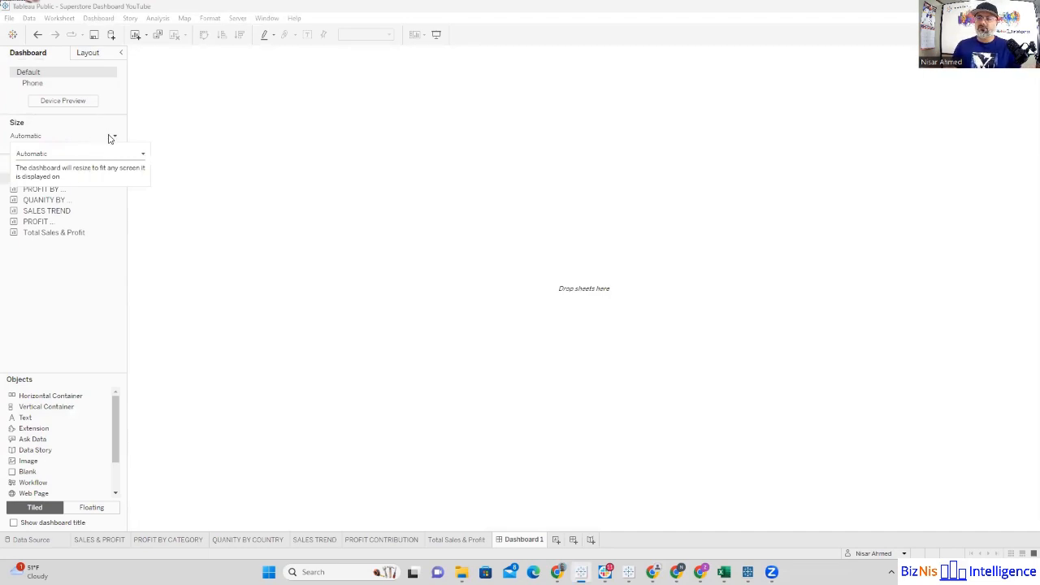
Step: Change the dashboard's sizing from Automatic to Fixed size
left_click(111, 139)
left_click(112, 143)
left_click(109, 154)
left_click(95, 170)
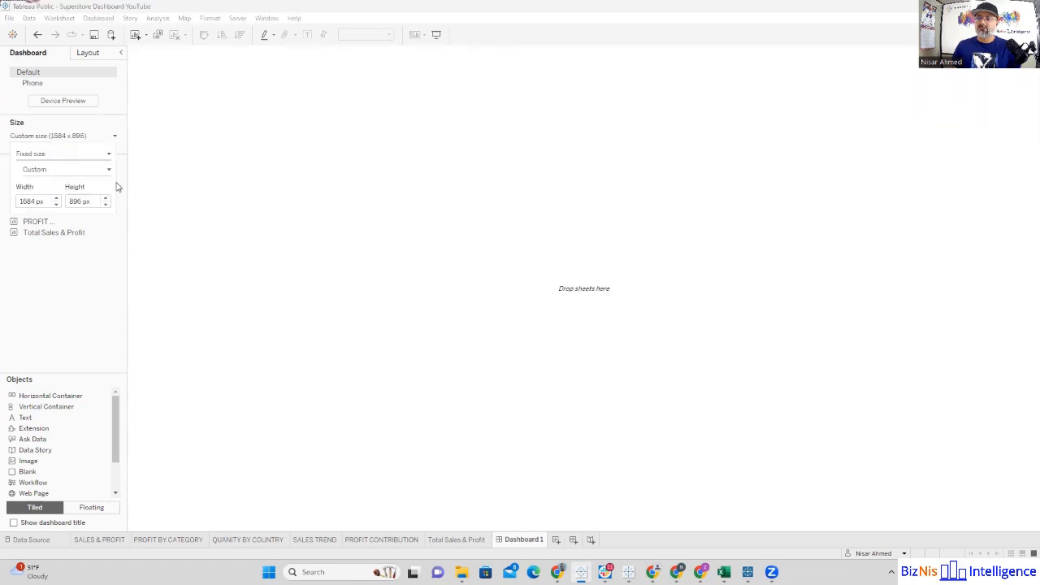
Step: Try the Desktop Browser (1000 x 800) and Full Screen (1024 x 768) size presets on the dashboard
left_click(107, 172)
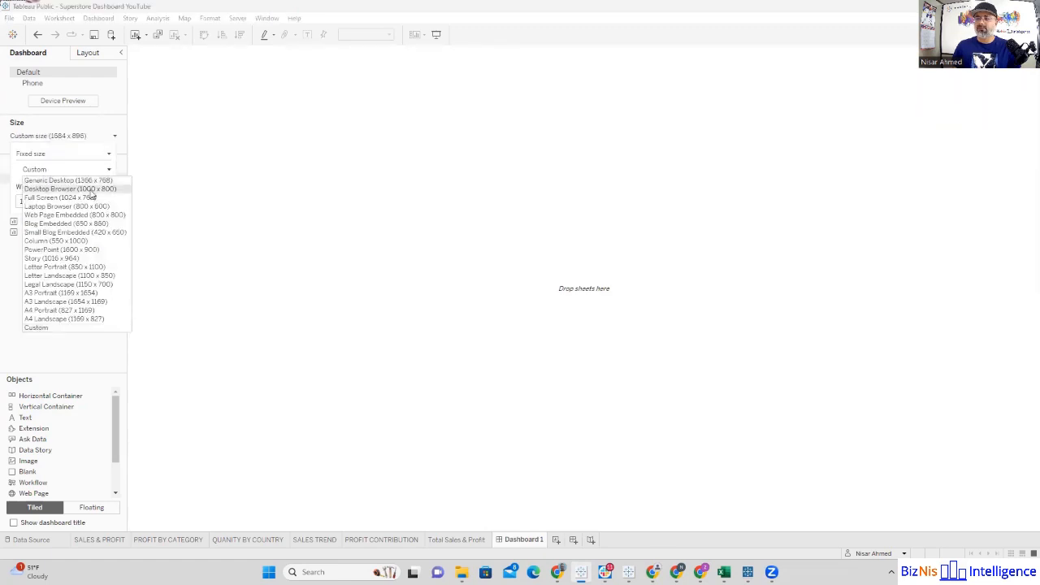
left_click(96, 190)
left_click(107, 171)
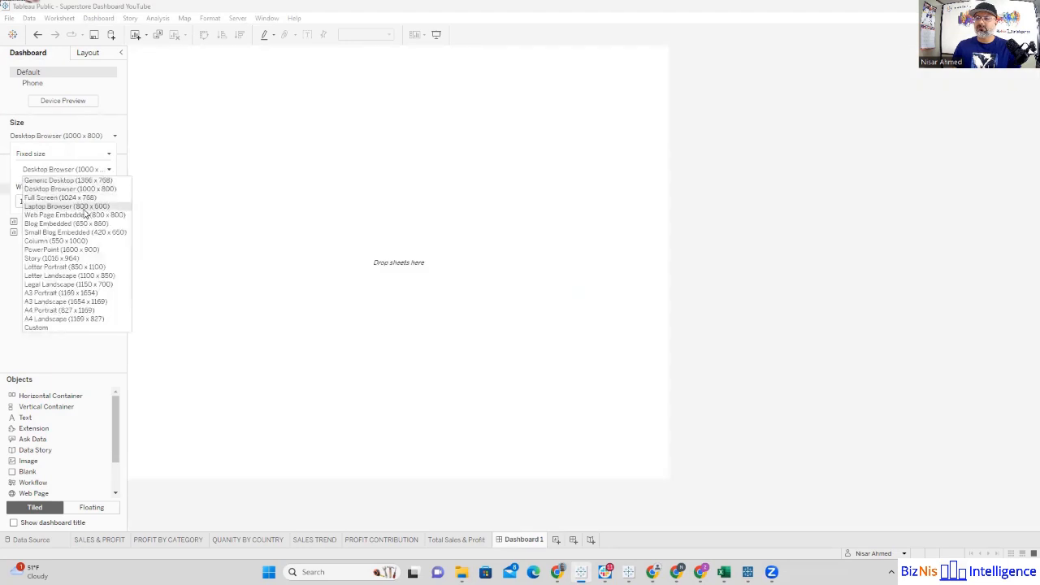
left_click(75, 197)
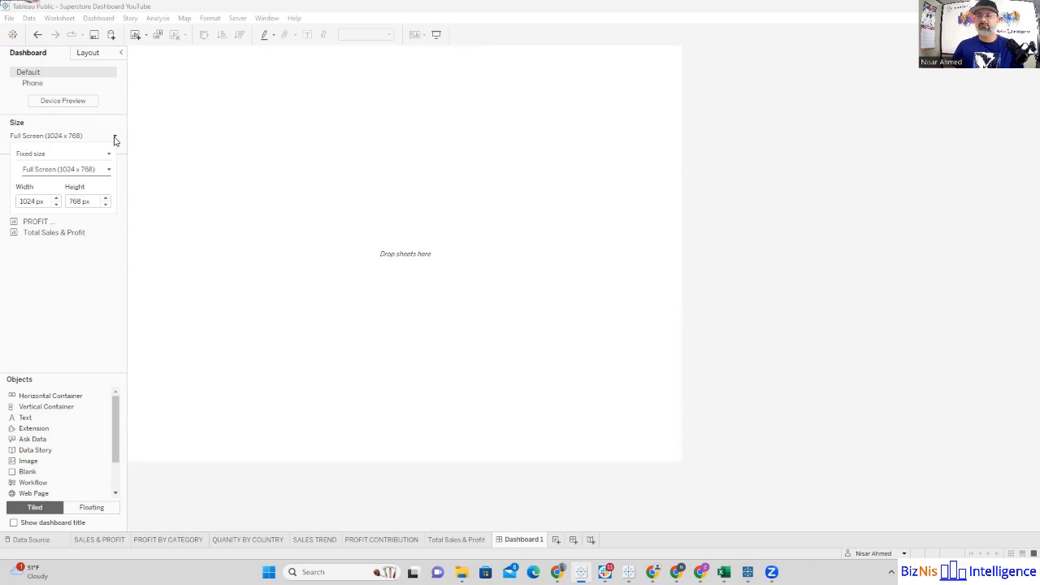
left_click(153, 155)
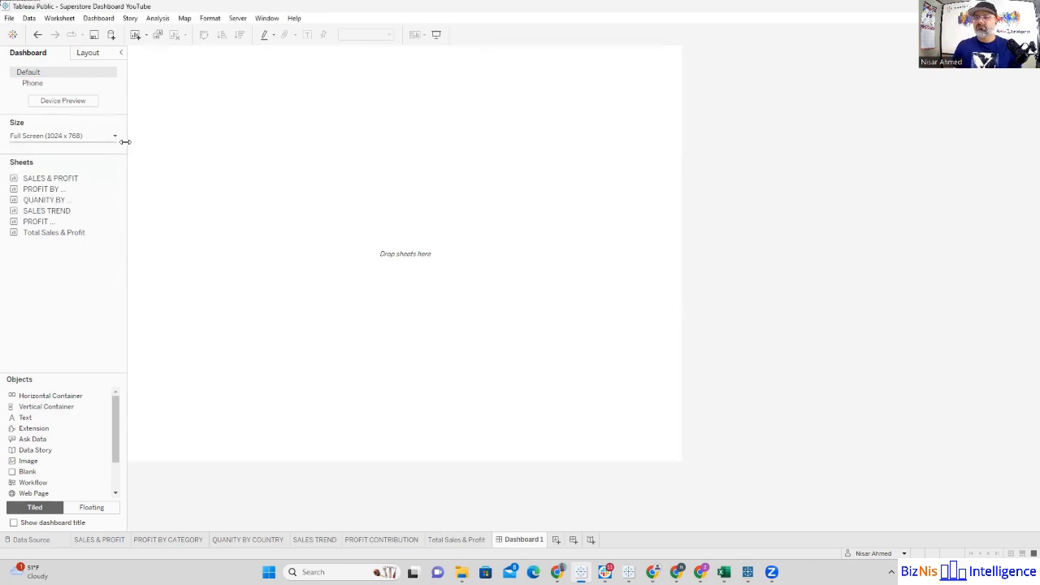
Step: Set the dashboard's fixed size to a width of 1600 px and a height of 1000 px
left_click(114, 137)
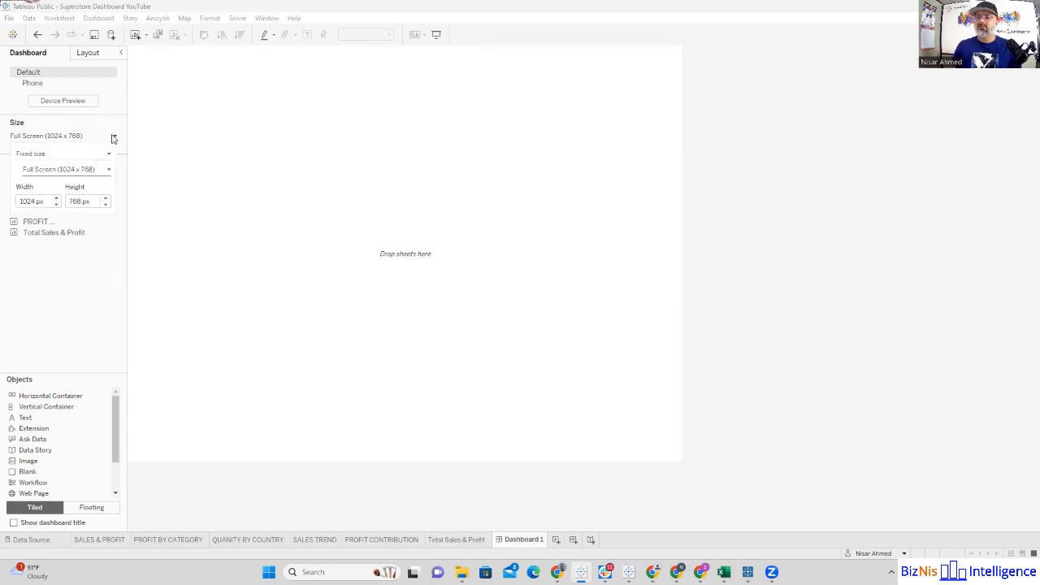
double_click(37, 202)
type("1600")
key("Tab")
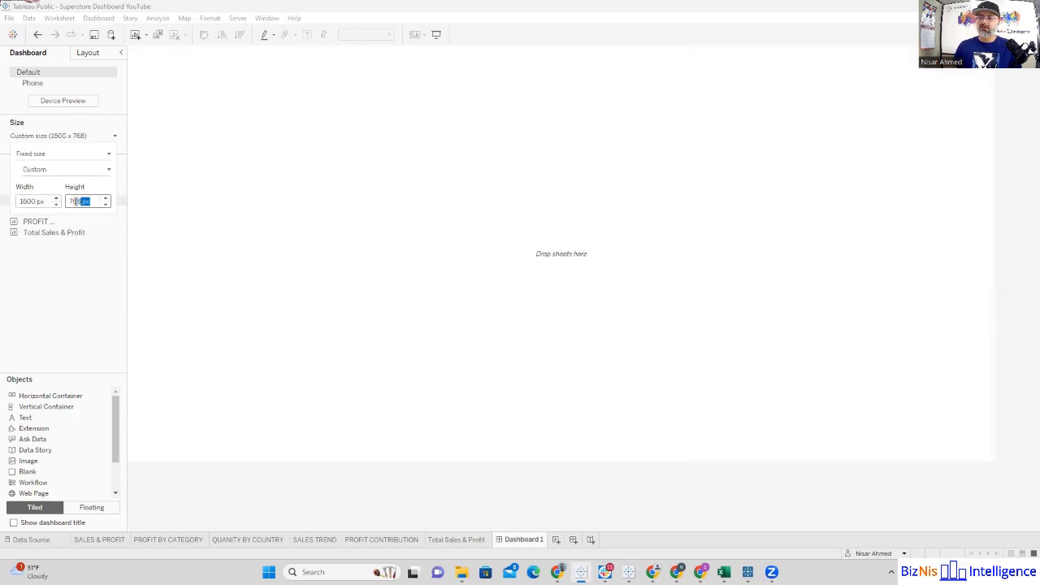
type("1000")
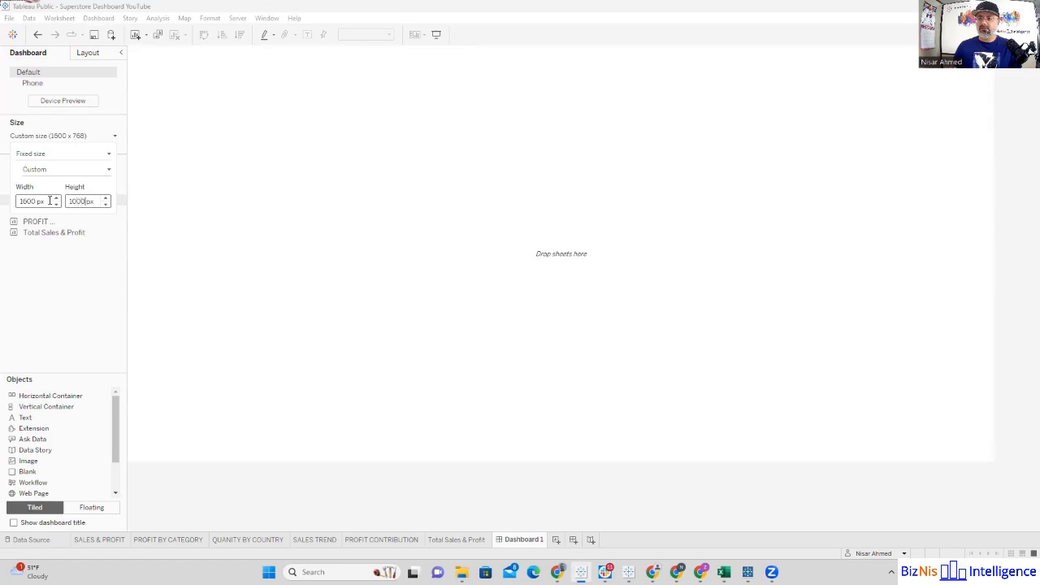
key("Return")
left_click(79, 307)
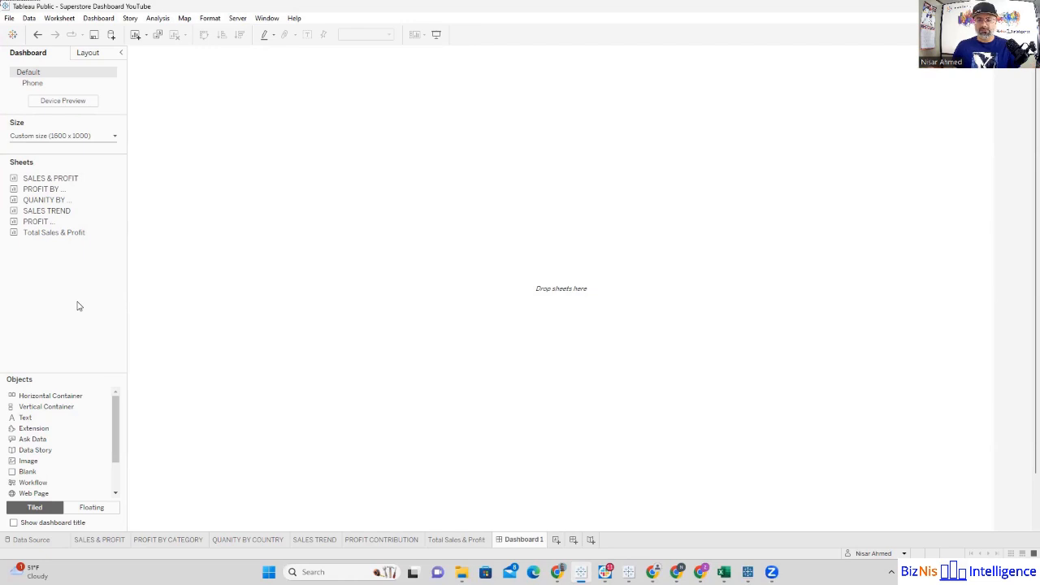
Step: Place the SALES & PROFIT sheet on the empty dashboard and add the PROFIT BY CATEGORY sheet to the right of it
mouse_move(49, 181)
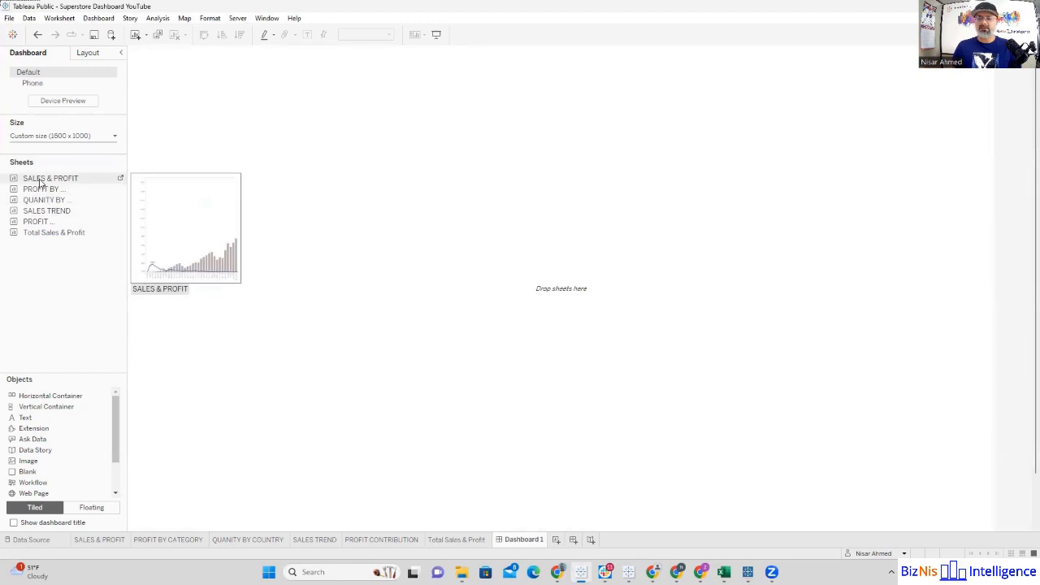
left_click_drag(42, 181, 430, 215)
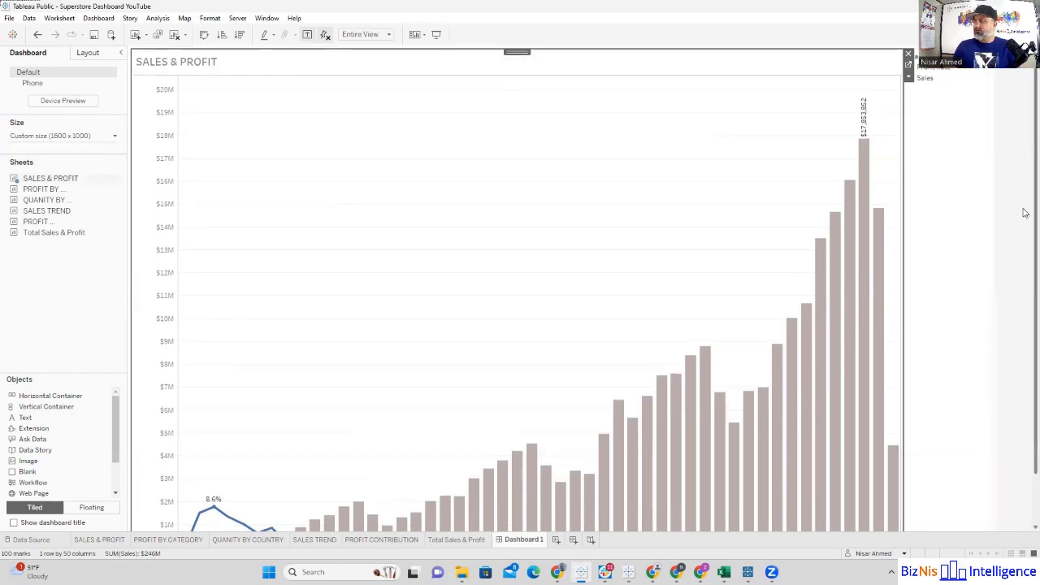
scroll(1026, 244, "down", 2)
scroll(1026, 290, "up", 2)
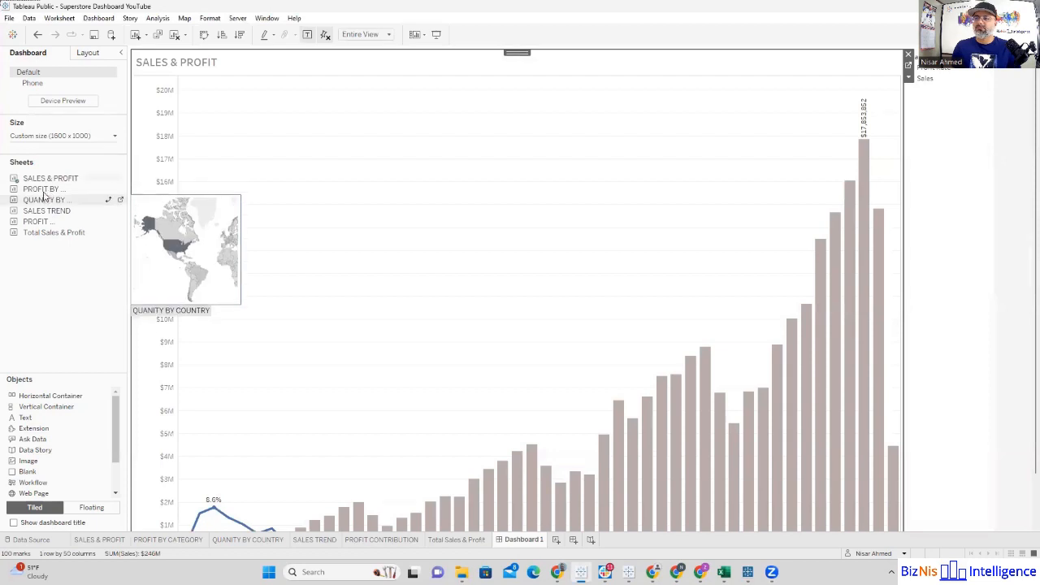
left_click_drag(36, 191, 674, 243)
mouse_move(691, 257)
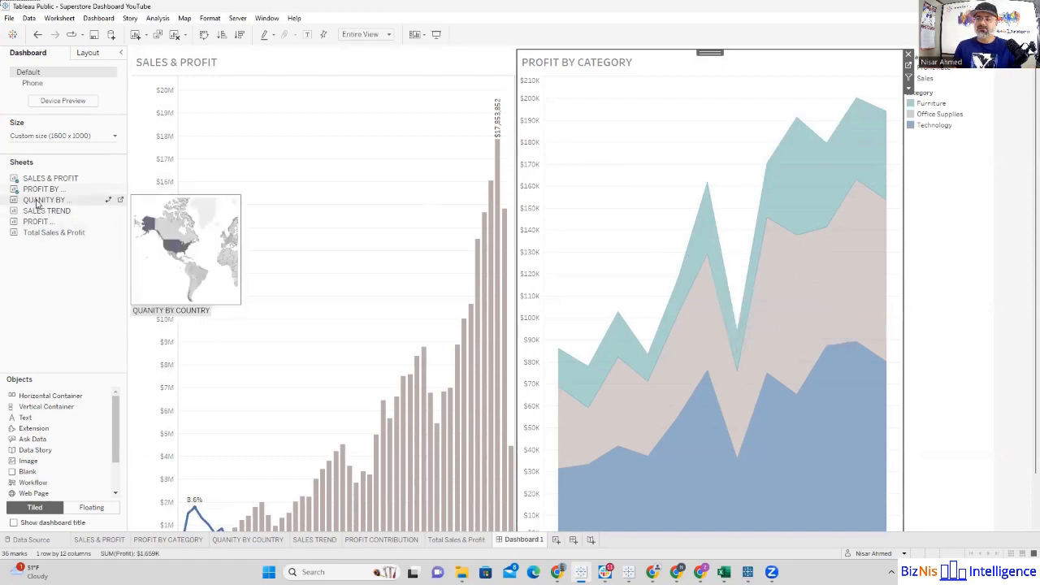
Step: Try to position the QUANITY BY COUNTRY sheet below the two charts on the dashboard
left_click_drag(37, 203, 453, 429)
left_click_drag(498, 475, 603, 511)
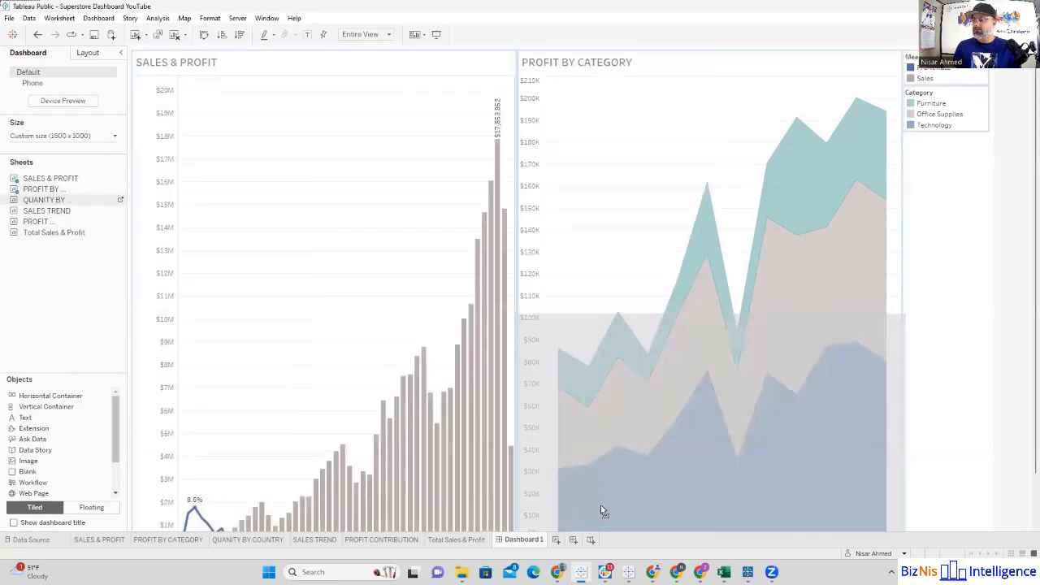
left_click_drag(691, 433, 525, 516)
left_click_drag(521, 378, 1023, 436)
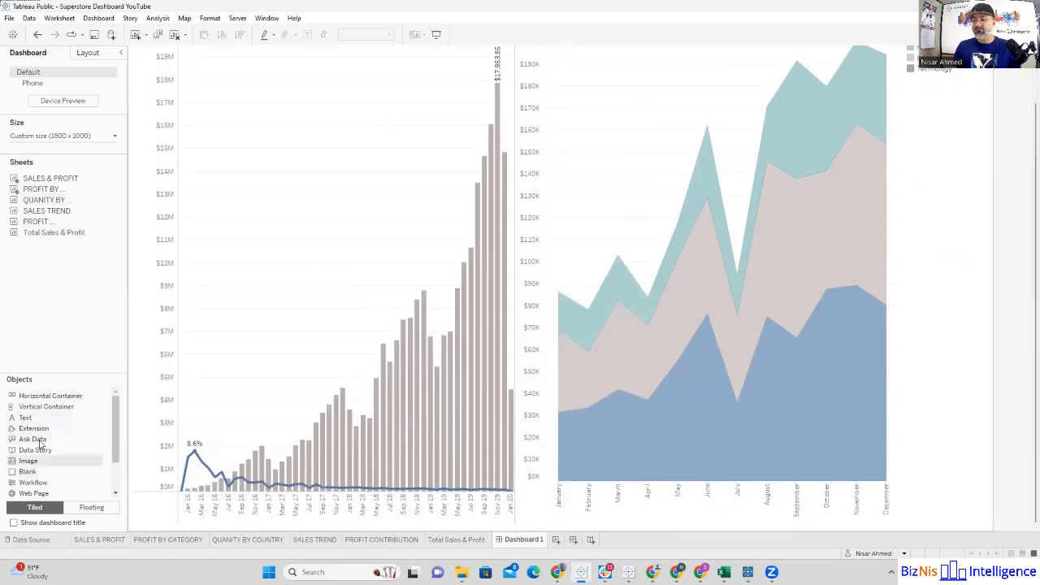
Step: Add a horizontal container below the two charts and place the QUANITY BY COUNTRY sheet inside it
left_click_drag(36, 397, 552, 456)
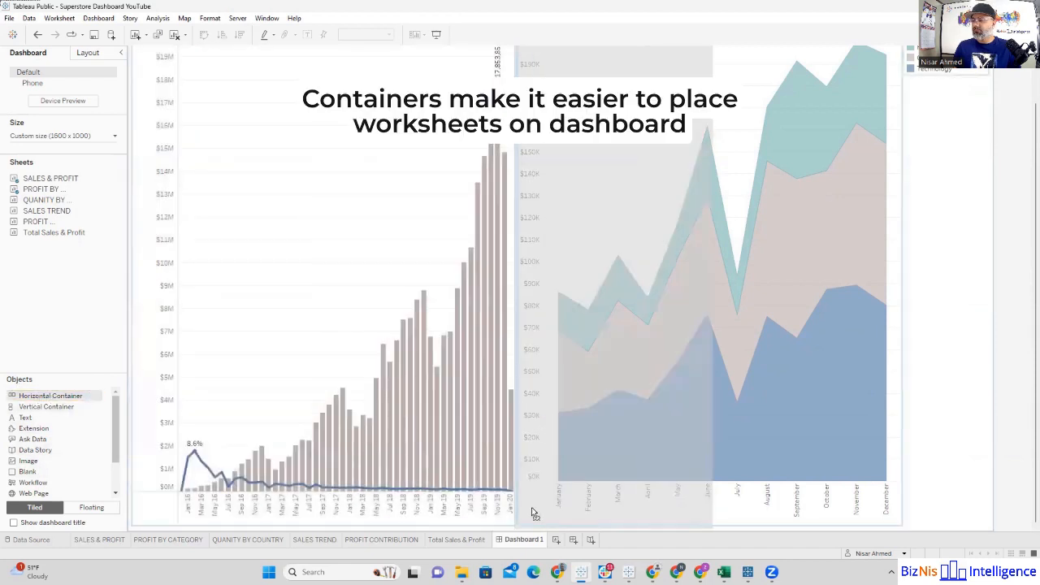
left_click_drag(532, 513, 532, 513)
mouse_move(50, 193)
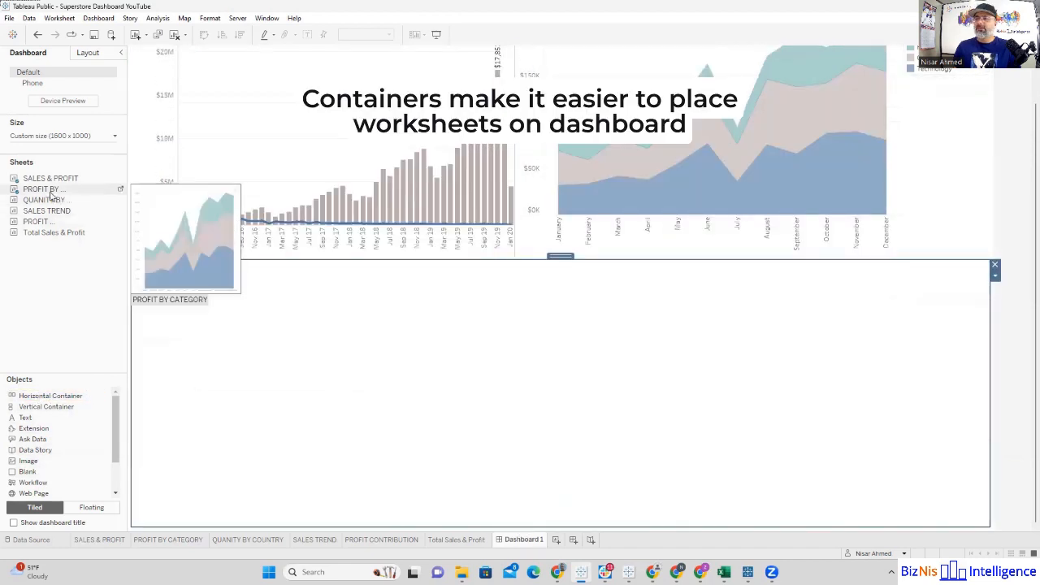
left_click_drag(78, 213, 287, 351)
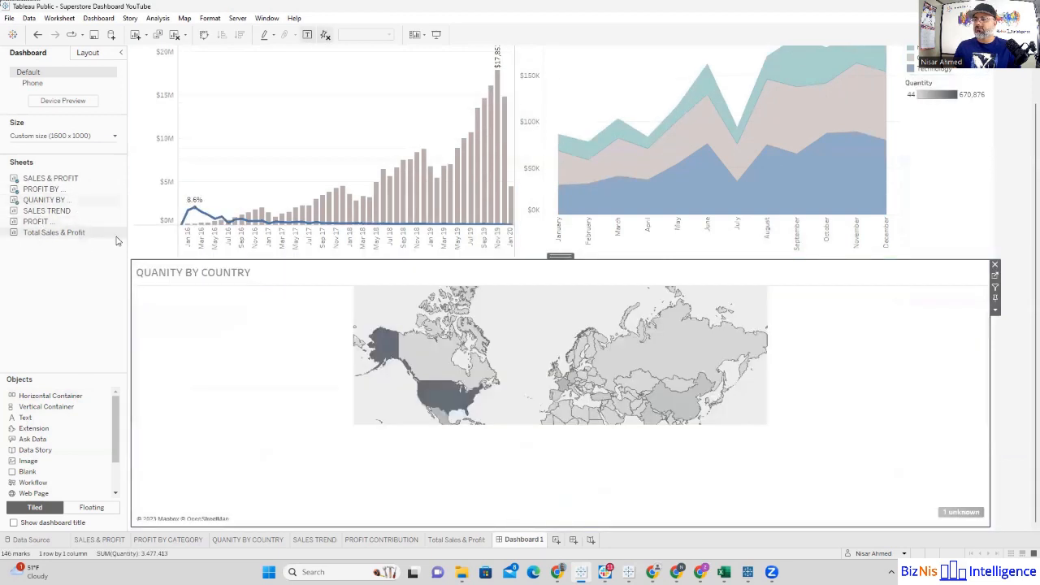
Step: Place the SALES TREND sheet in the lower container, to the right of the QUANITY BY COUNTRY map
mouse_move(49, 213)
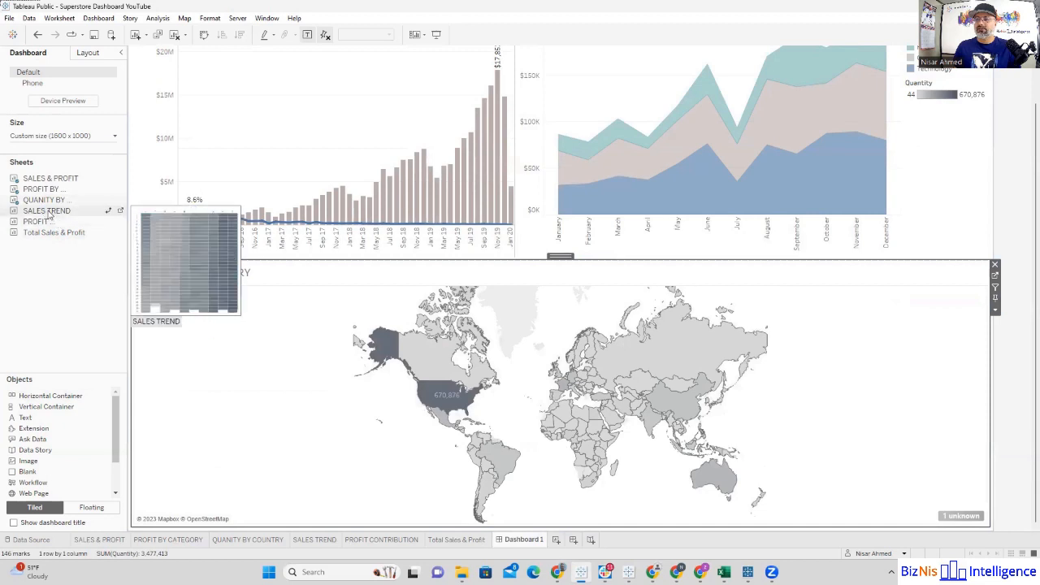
left_click_drag(49, 215, 713, 427)
left_click_drag(627, 406, 627, 406)
left_click_drag(562, 390, 516, 388)
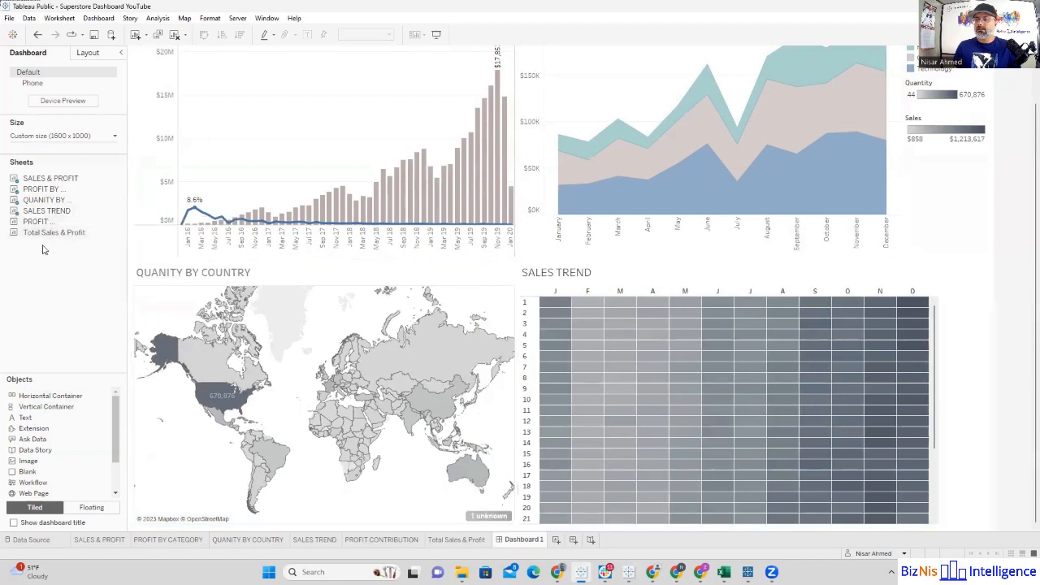
Step: Add the PROFIT CONTRIBUTION sheet to the right of SALES TREND and widen it to about half of their shared space
mouse_move(35, 234)
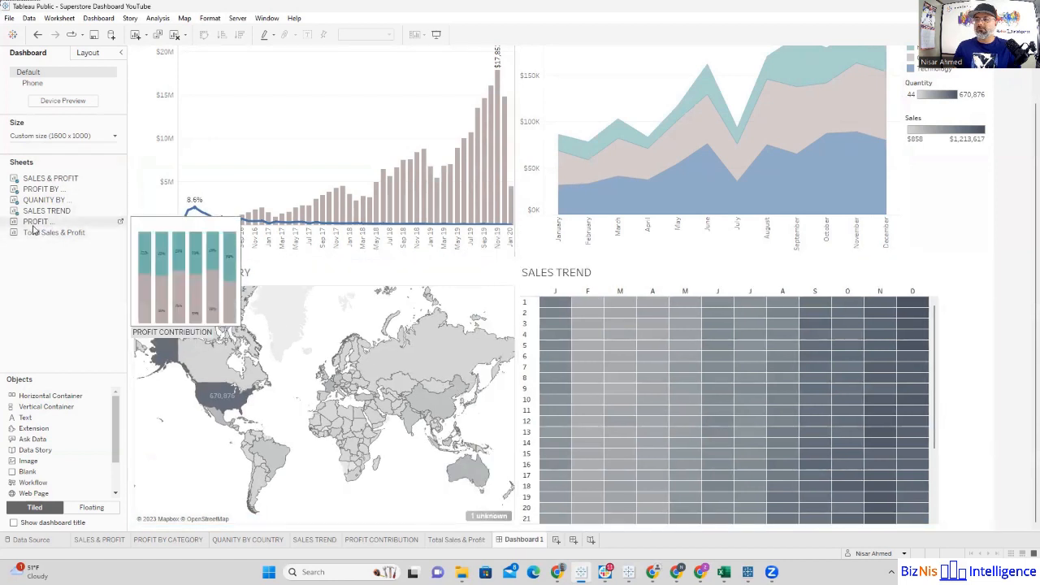
left_click(780, 365)
mouse_move(778, 402)
left_mouse_down()
mouse_move(777, 419)
mouse_move(783, 391)
left_mouse_up()
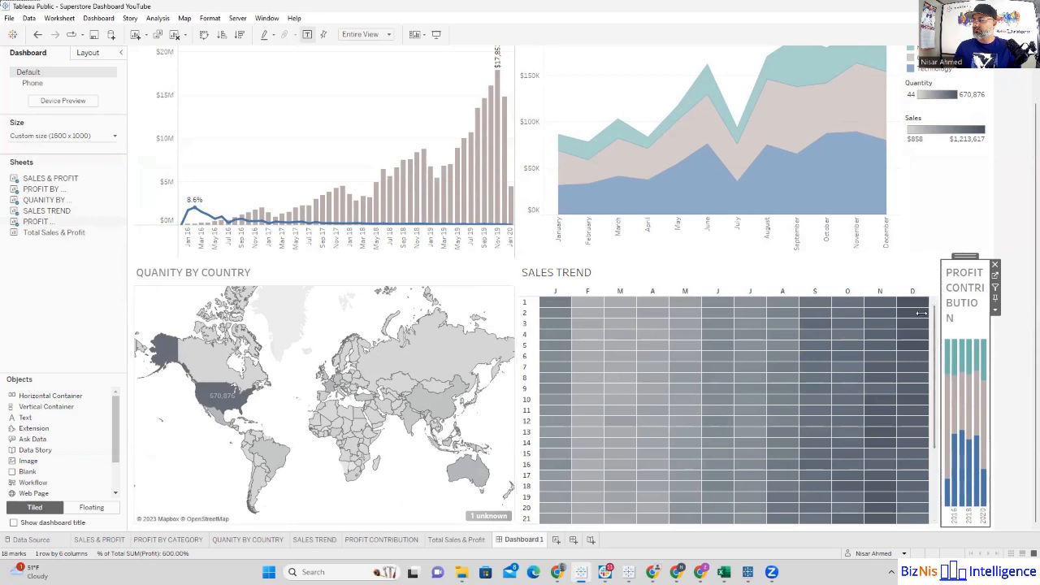
left_click_drag(938, 383, 744, 316)
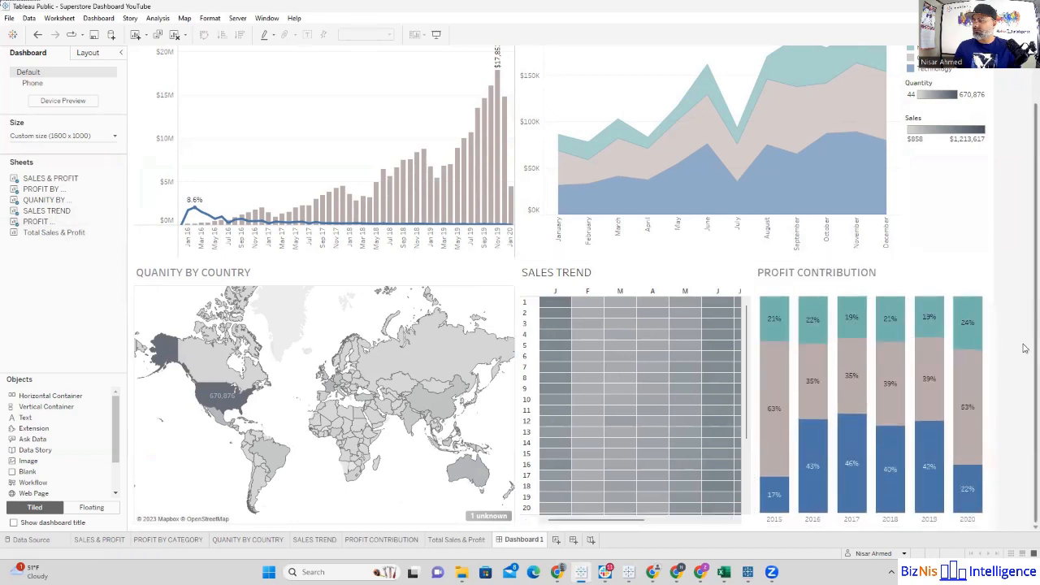
Step: Remove the Sales, Quantity, Category and measure color legends from the dashboard
scroll(1025, 321, "up", 2)
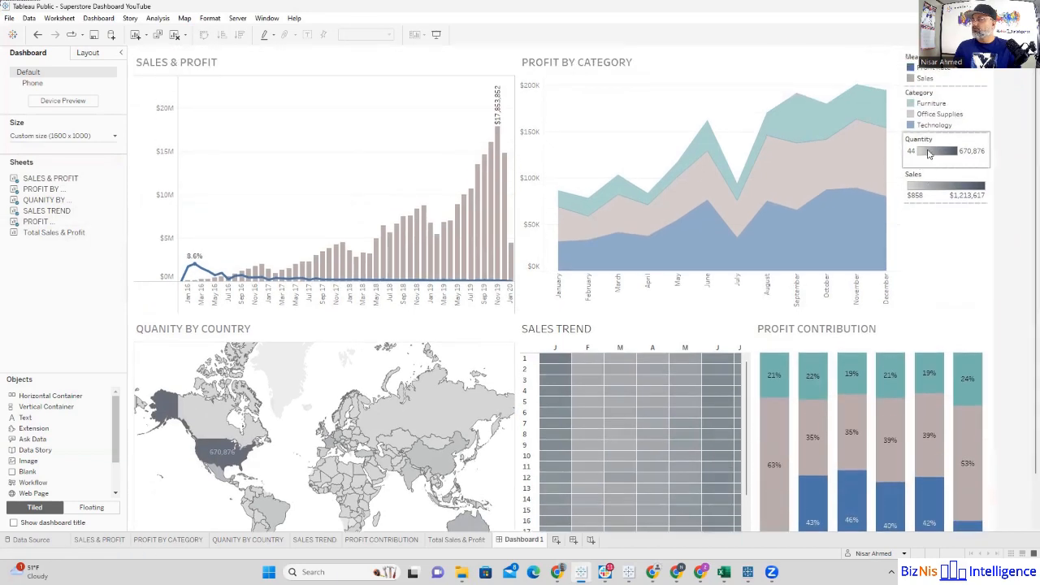
left_click(941, 179)
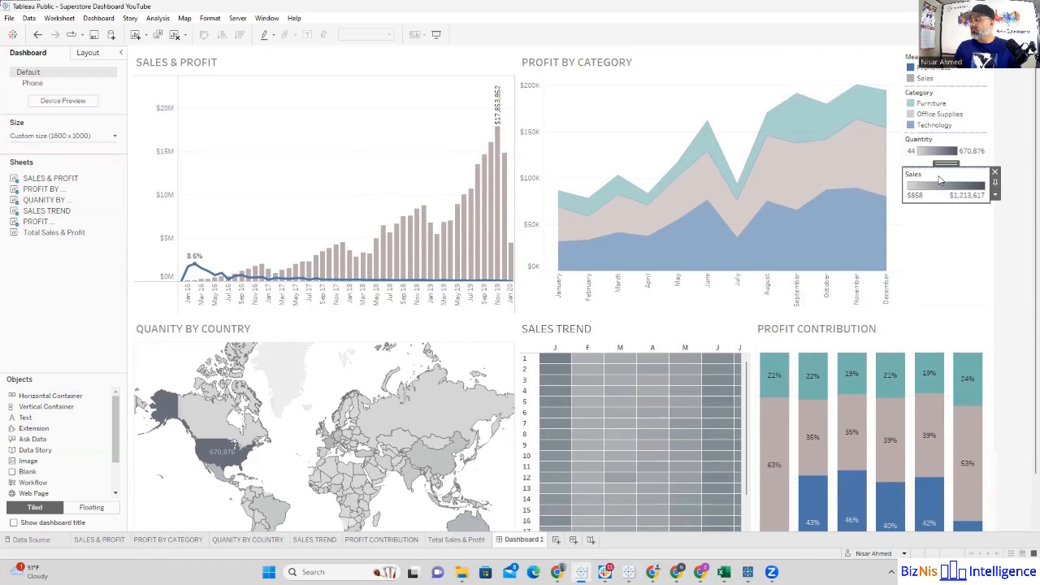
left_click(994, 174)
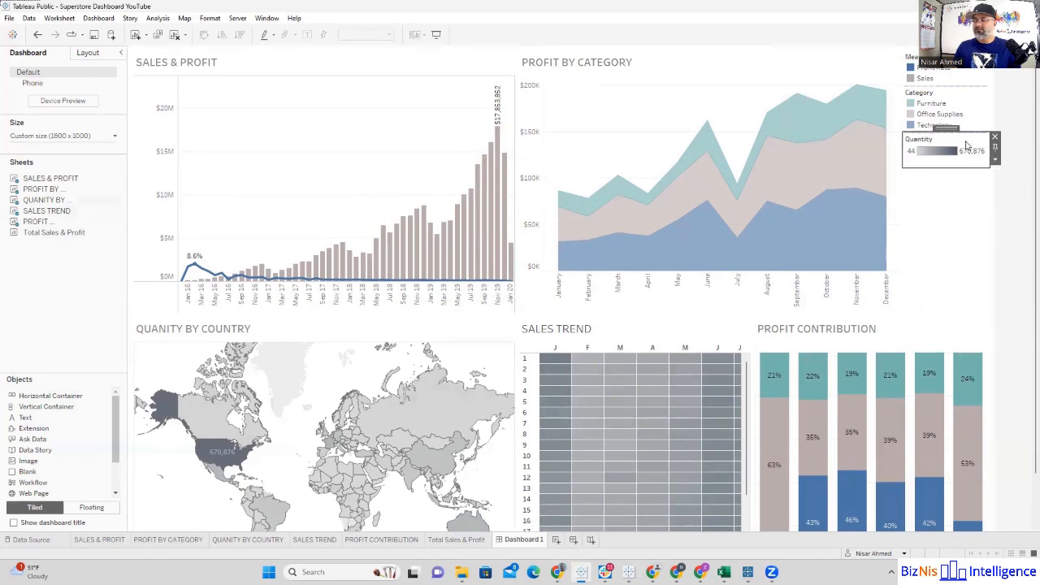
left_click(995, 141)
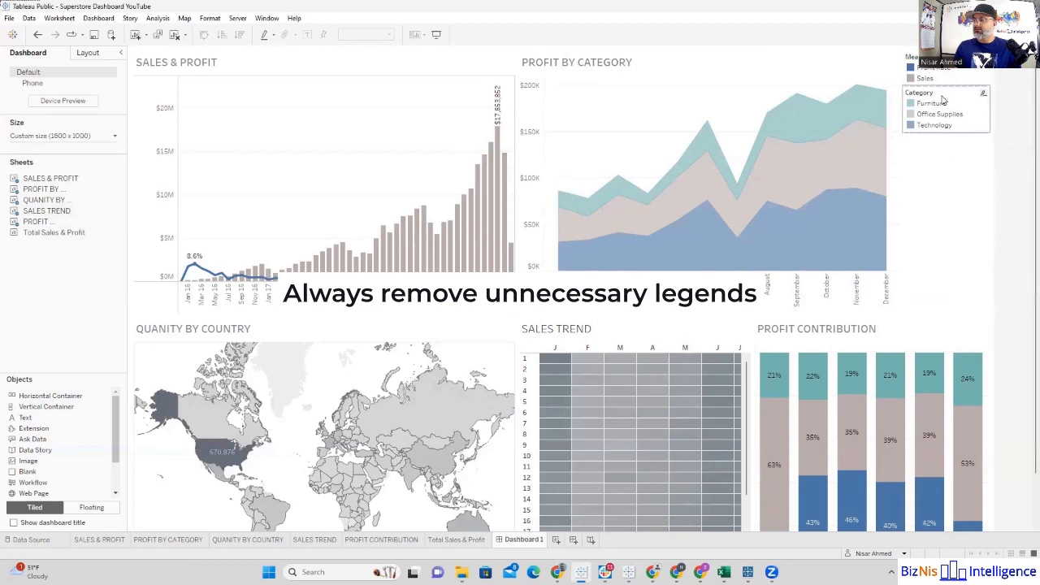
left_click(942, 99)
left_click(995, 92)
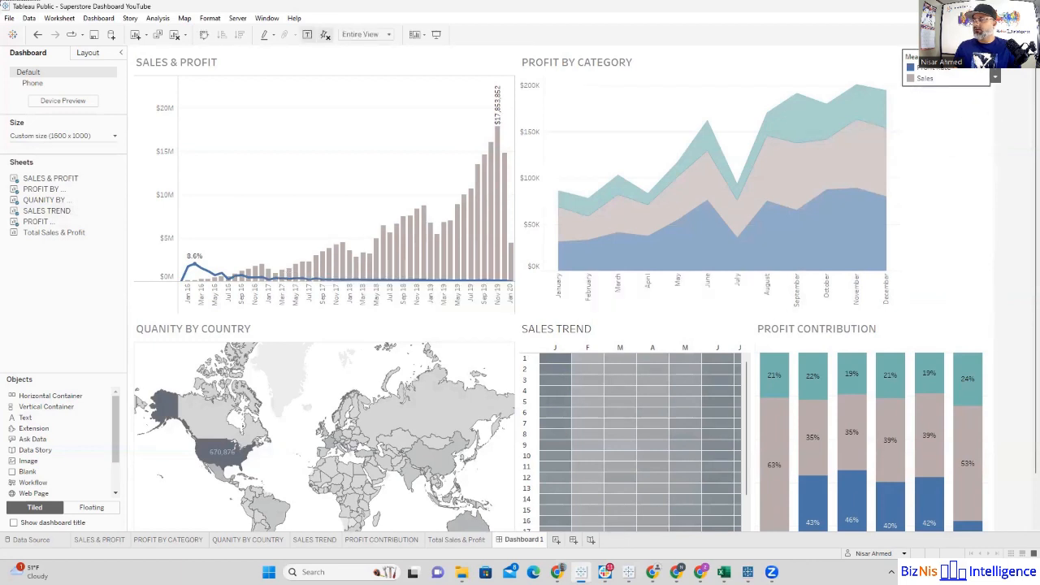
left_click(995, 61)
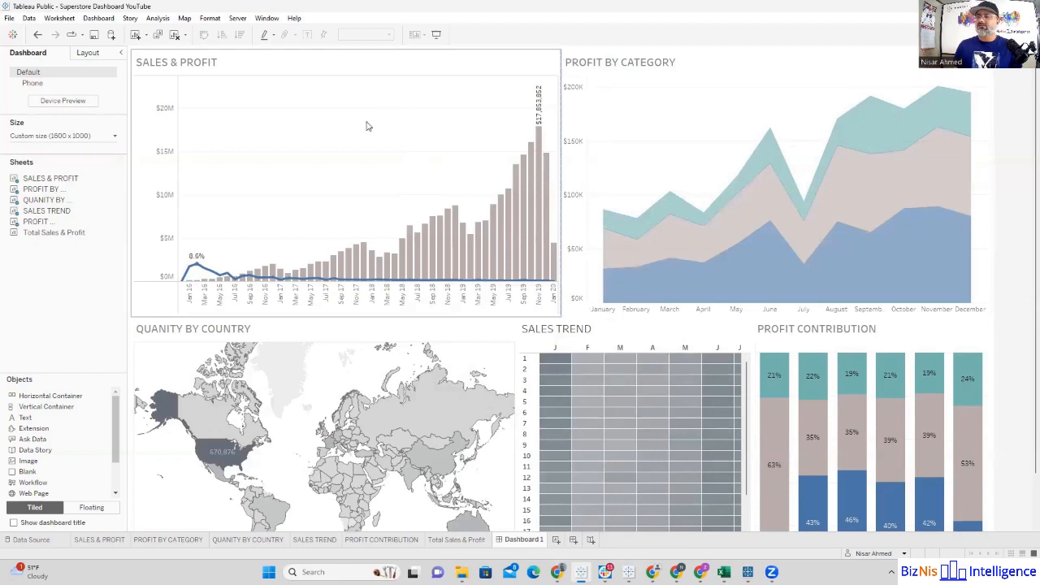
Step: Rename the dashboard as SUPERSTORE DASHBOARD and show its title above the charts
right_click(521, 540)
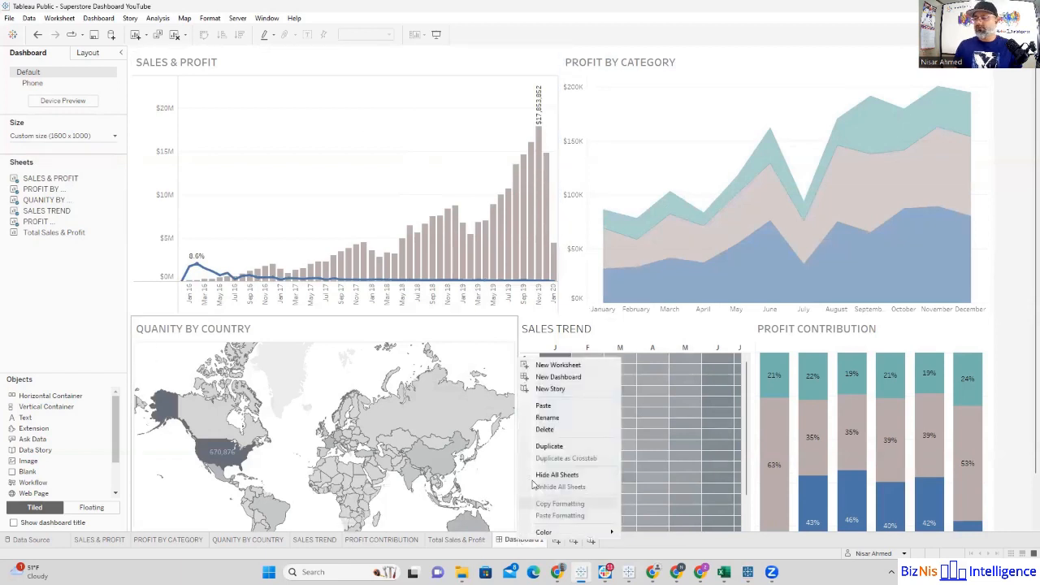
left_click(547, 418)
type("SUPERSTORE DASHB")
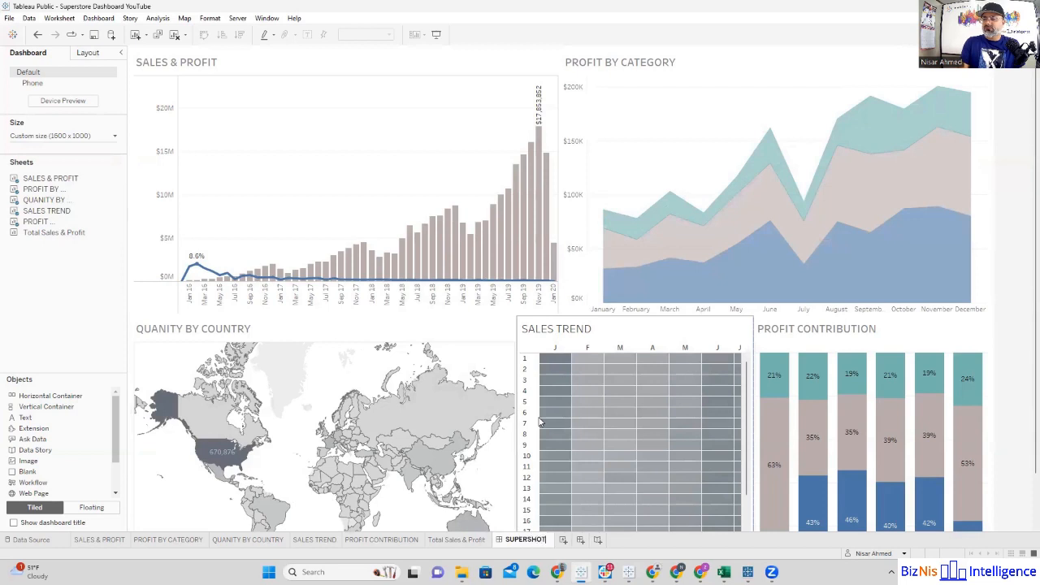
type("OARD")
key("Return")
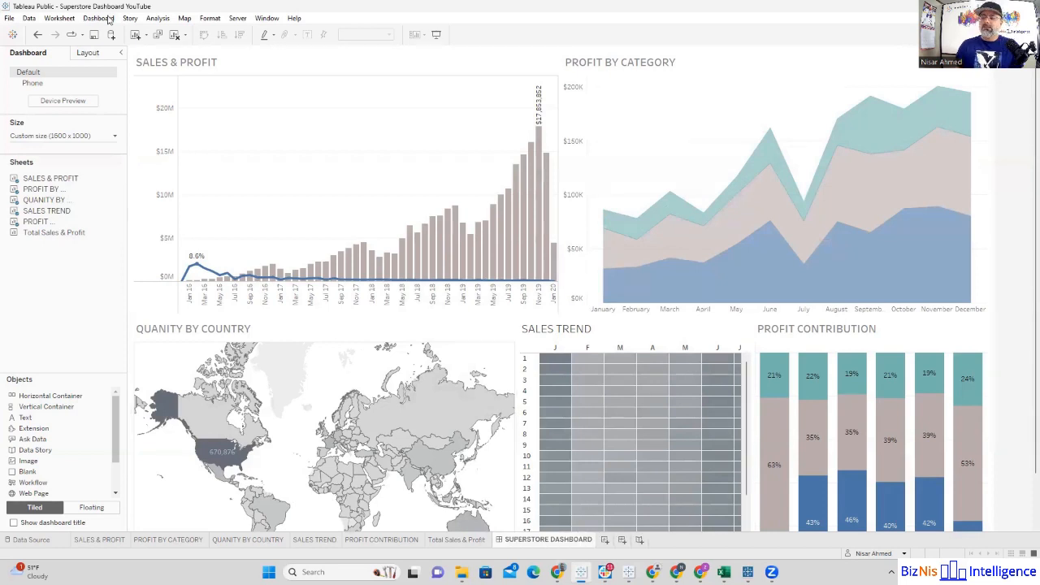
left_click(99, 18)
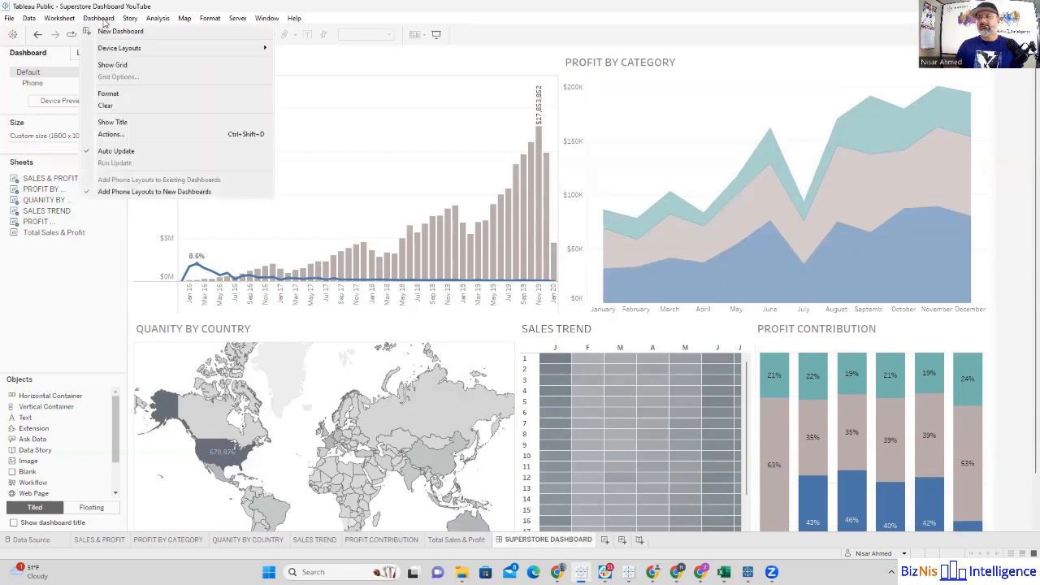
left_click(118, 122)
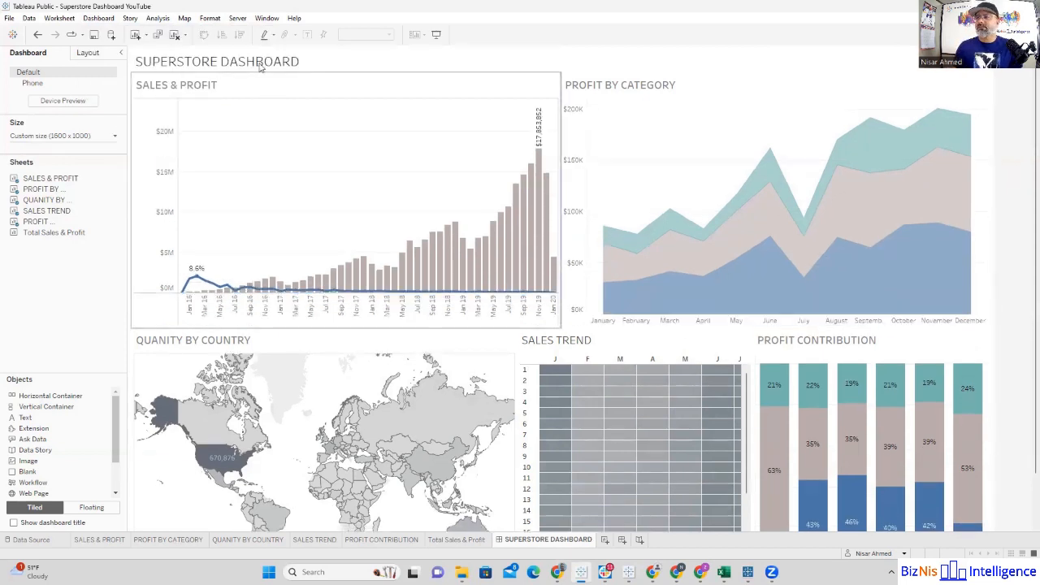
Step: Format the dashboard title with gray shading
left_click(310, 65)
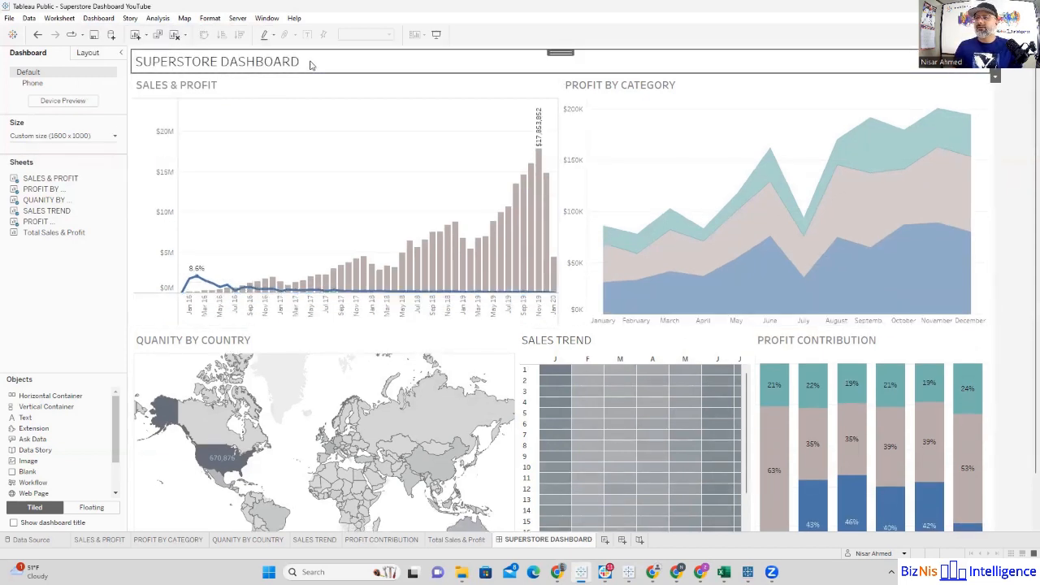
right_click(310, 65)
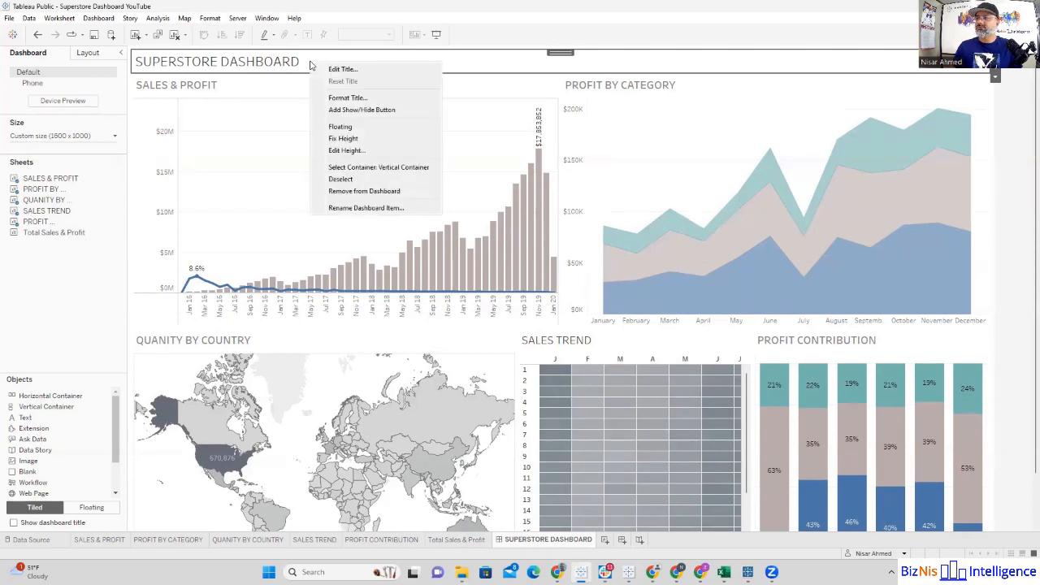
left_click(348, 97)
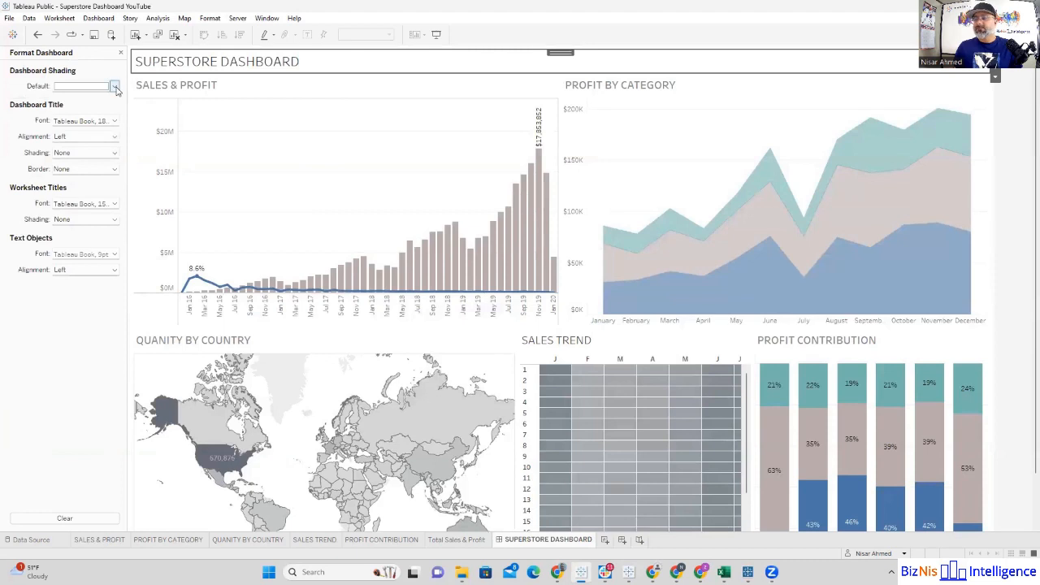
left_click(113, 153)
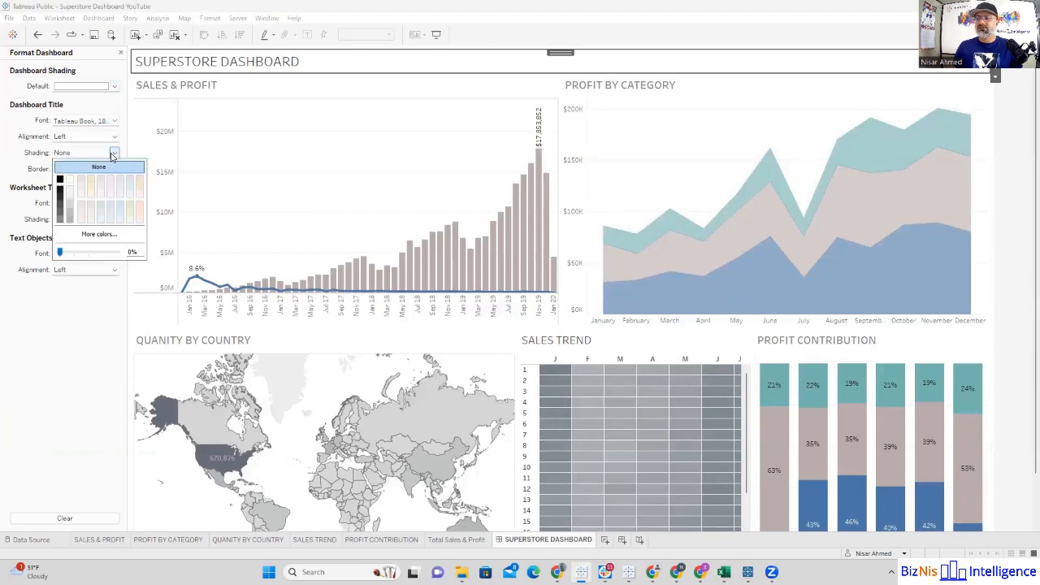
left_click(60, 219)
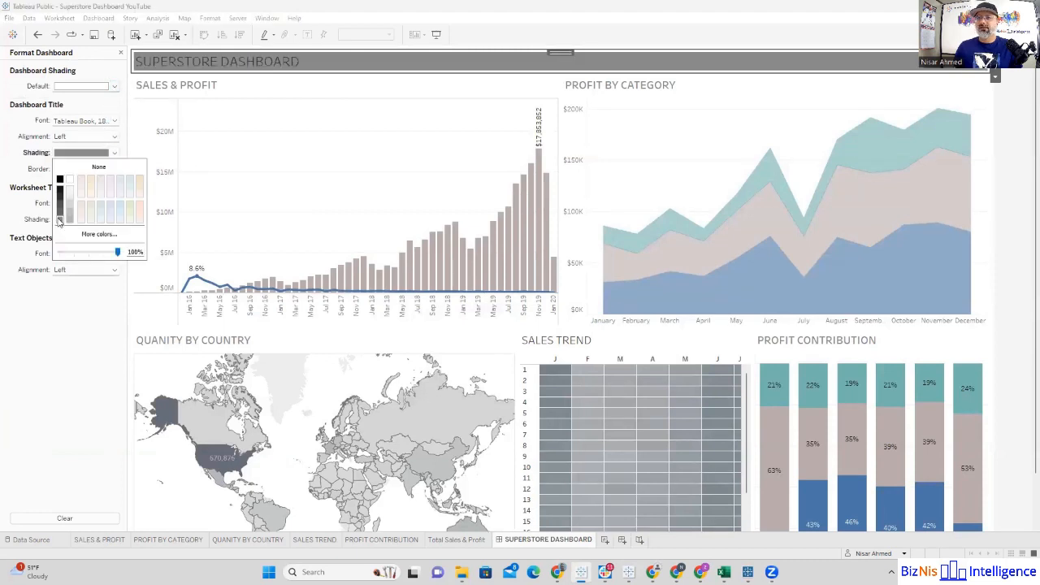
Step: Change the dashboard title's text color to white and make the title band slightly taller
double_click(187, 62)
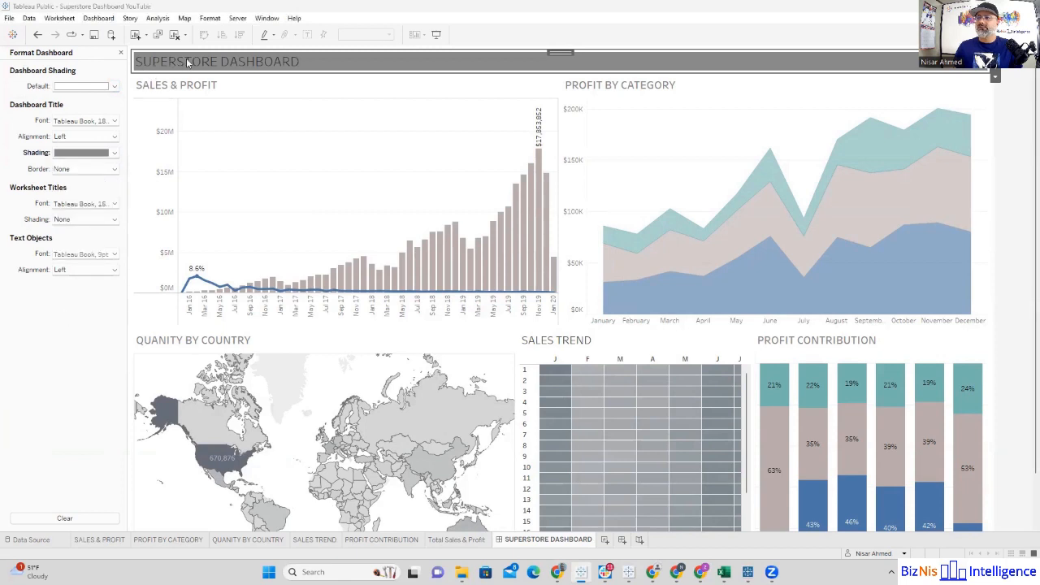
left_click(580, 150)
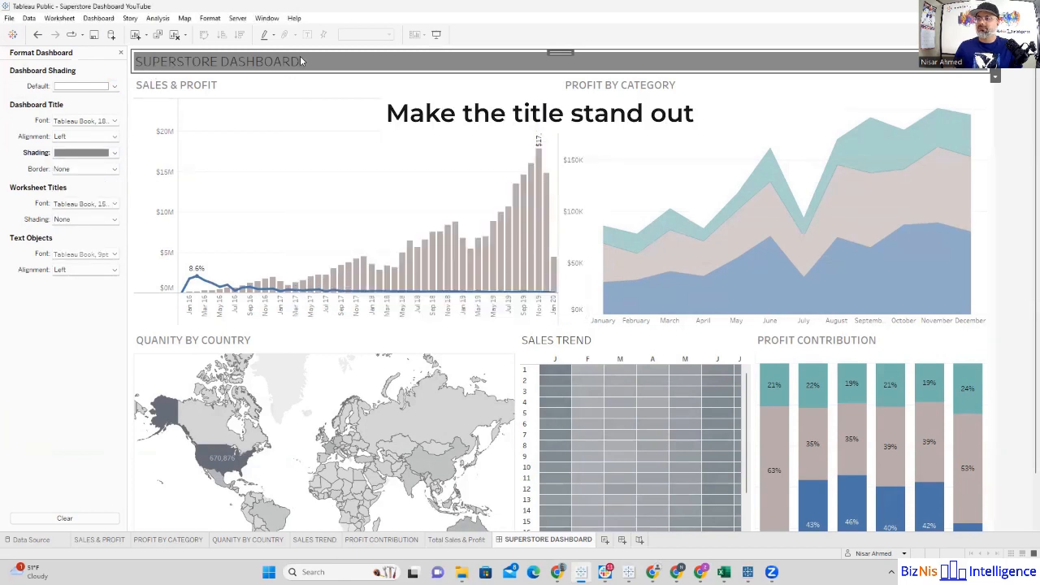
double_click(300, 60)
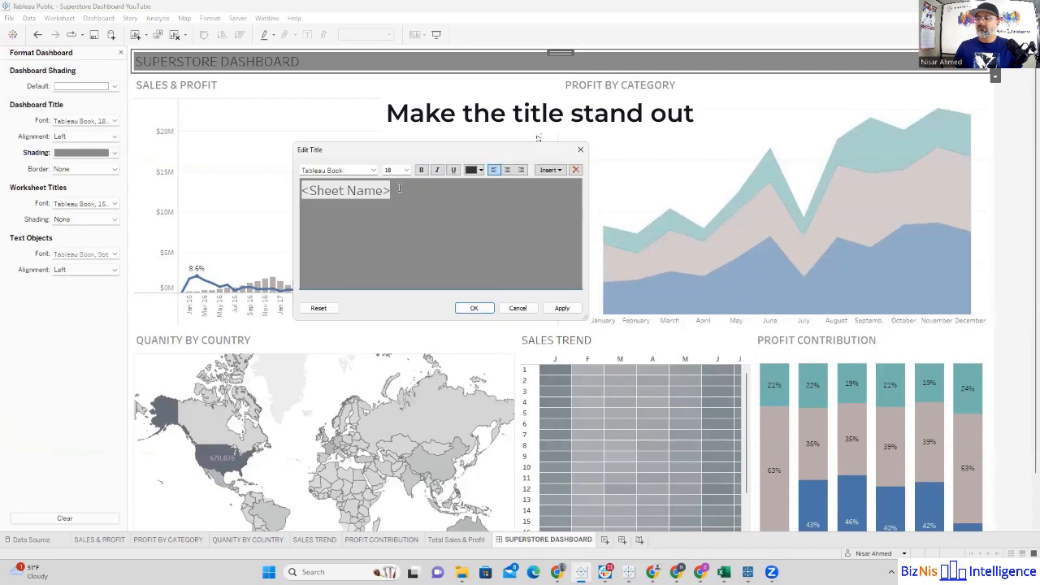
left_click_drag(399, 187, 299, 189)
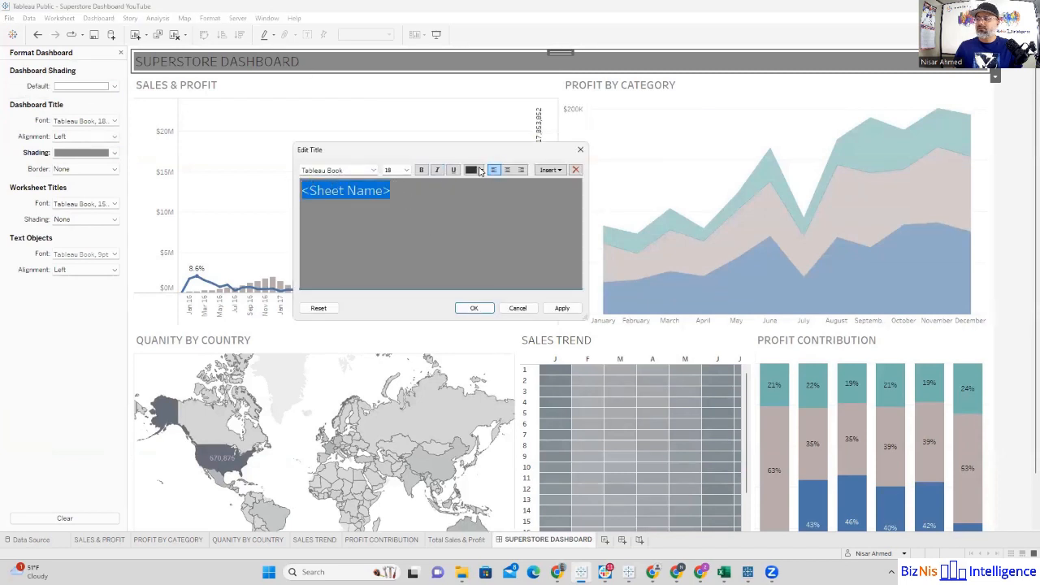
left_click(480, 170)
left_click(483, 184)
left_click(480, 309)
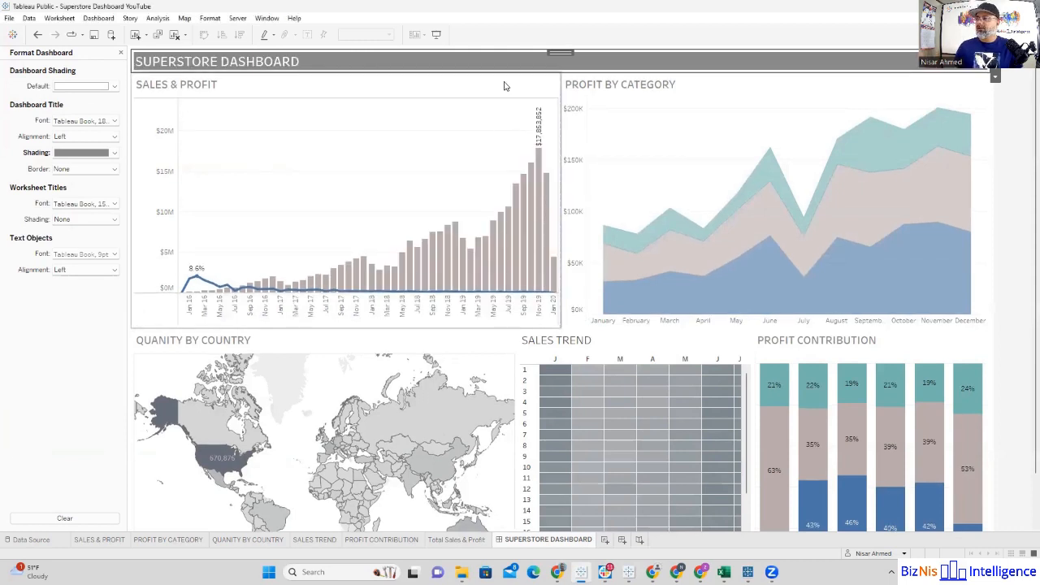
left_click_drag(504, 73, 499, 89)
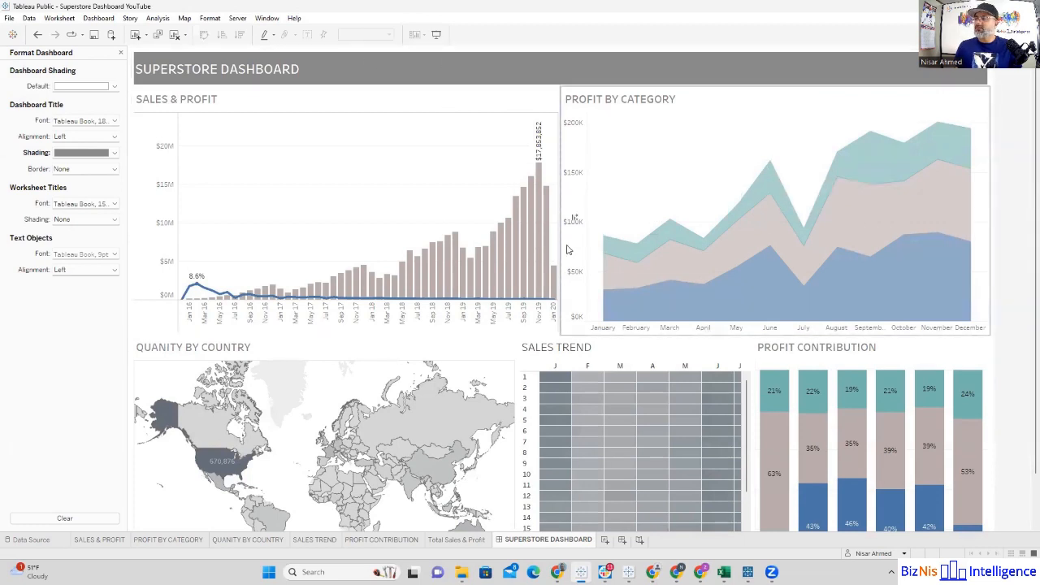
Step: Check the fit options of the Sales & Profit, Profit by Category and Quantity by Country charts on the dashboard
left_click(431, 100)
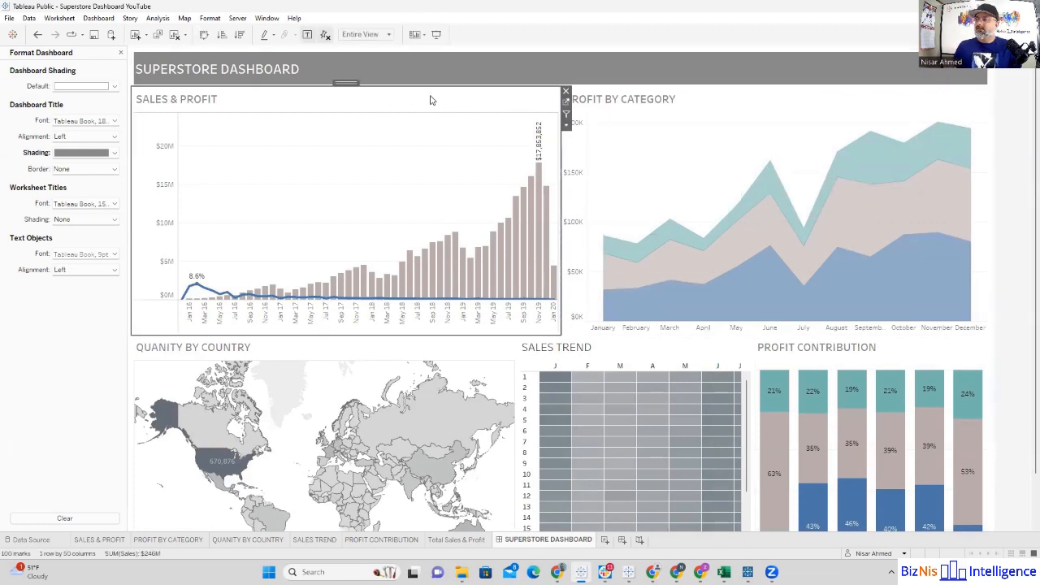
left_click(566, 127)
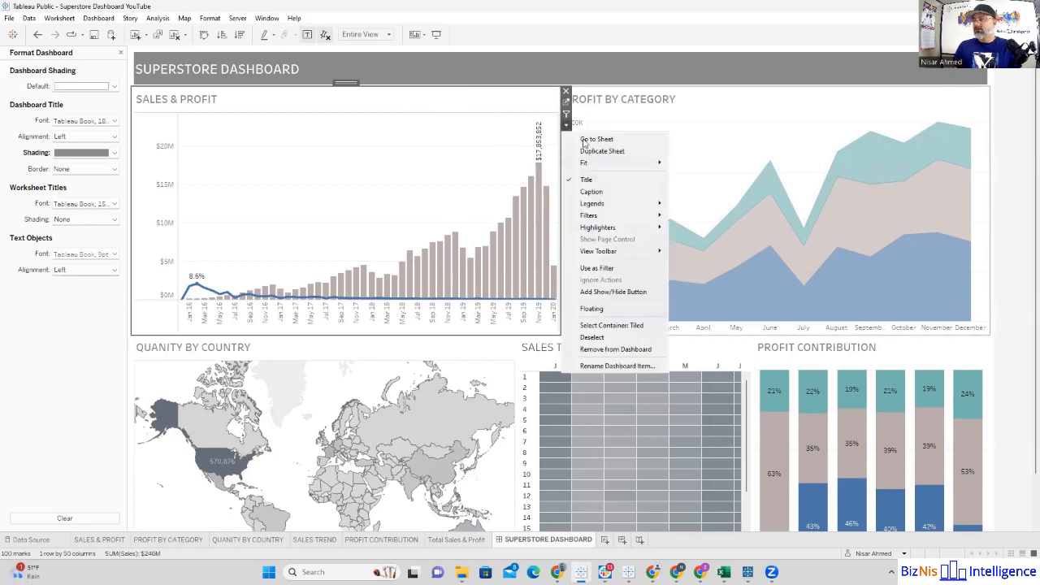
mouse_move(594, 163)
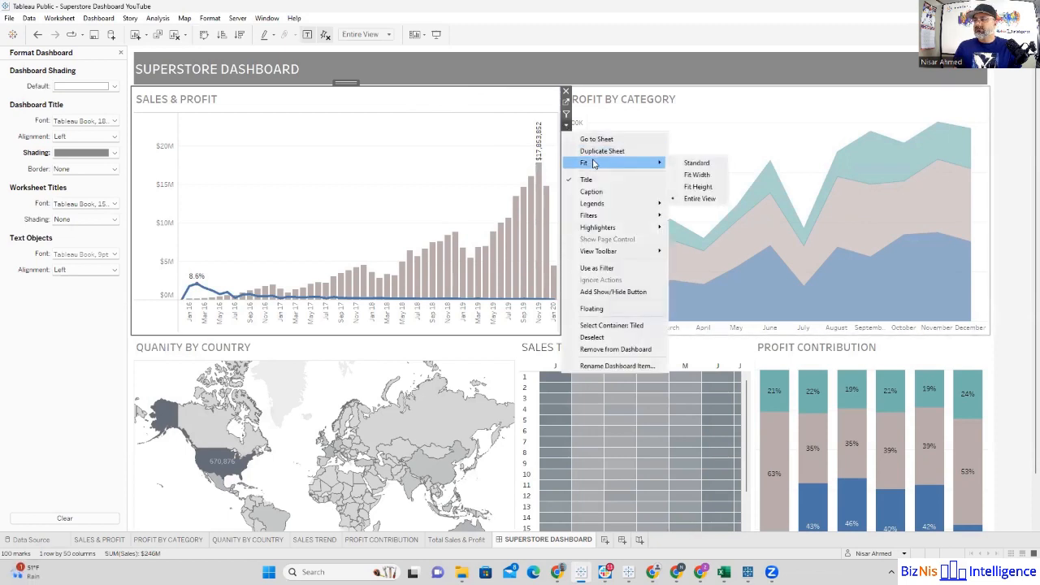
left_click(696, 187)
left_click(728, 103)
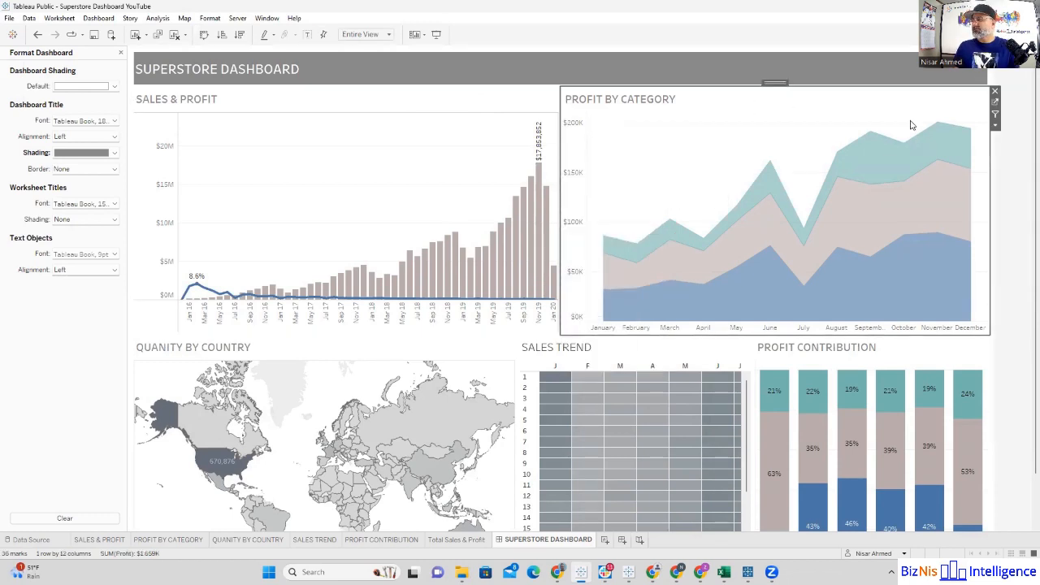
left_click(995, 128)
mouse_move(934, 165)
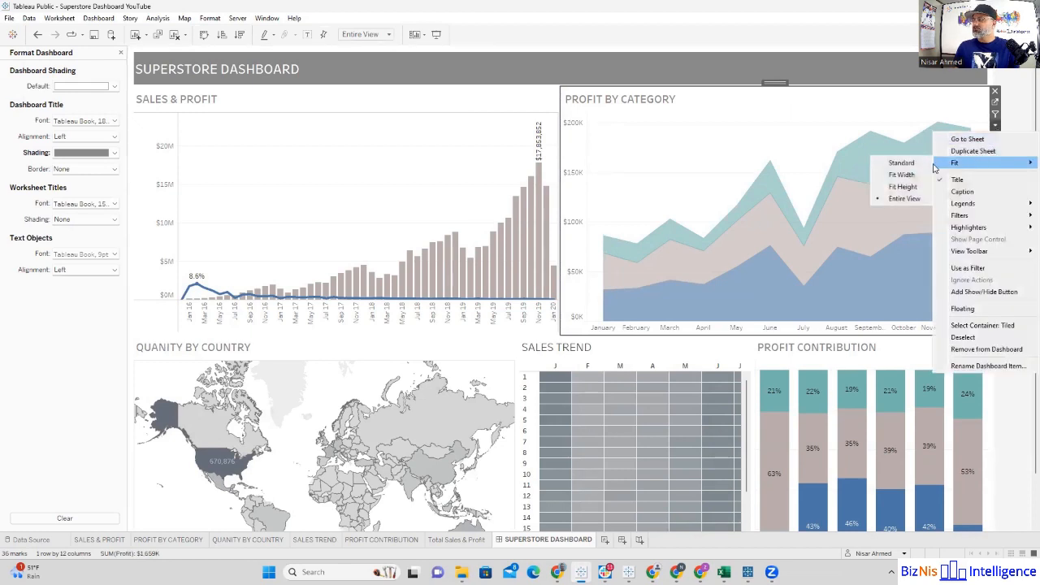
left_click(1007, 115)
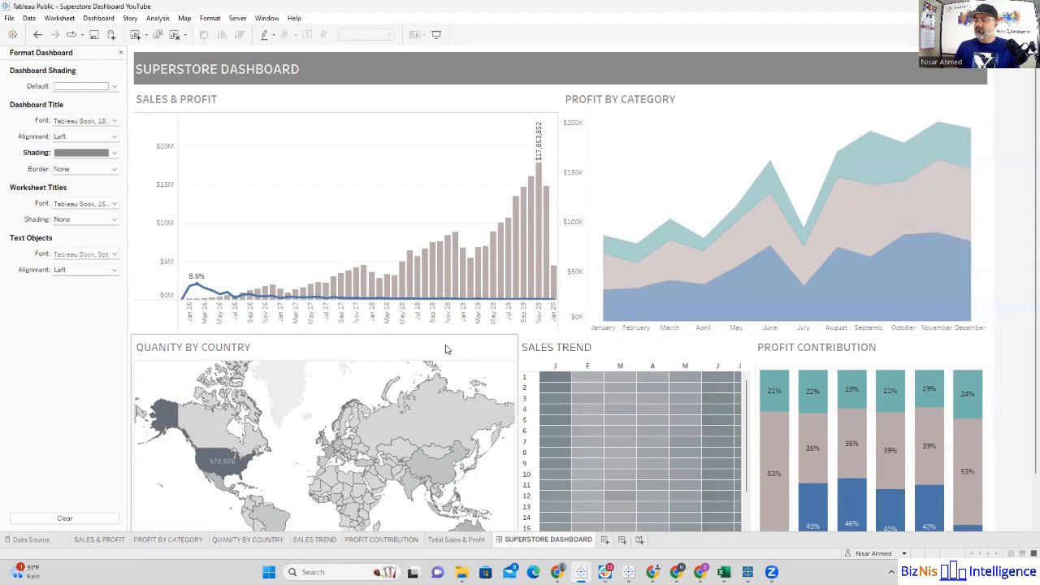
left_click(445, 349)
left_click(524, 372)
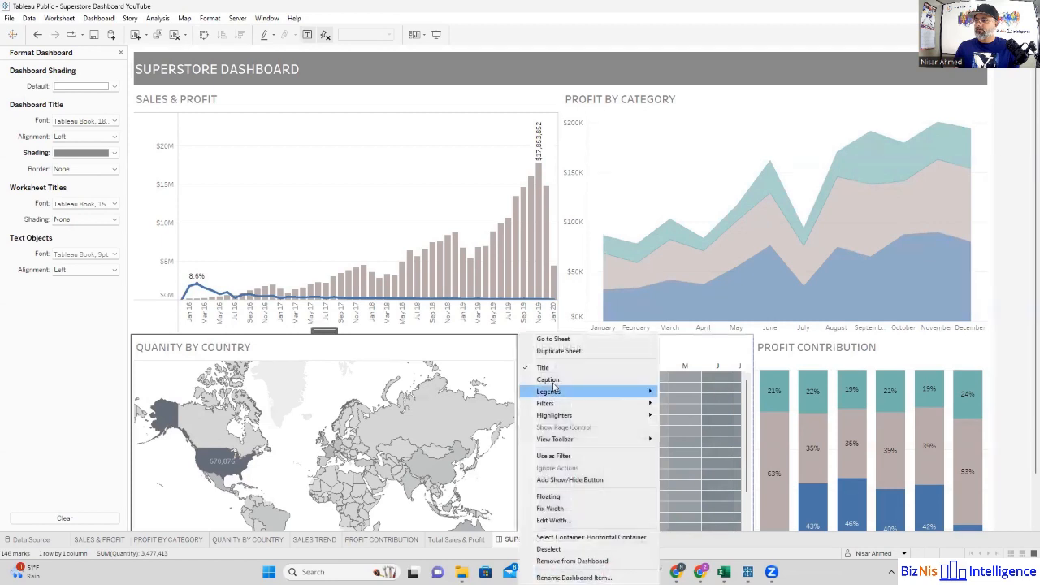
left_click(457, 342)
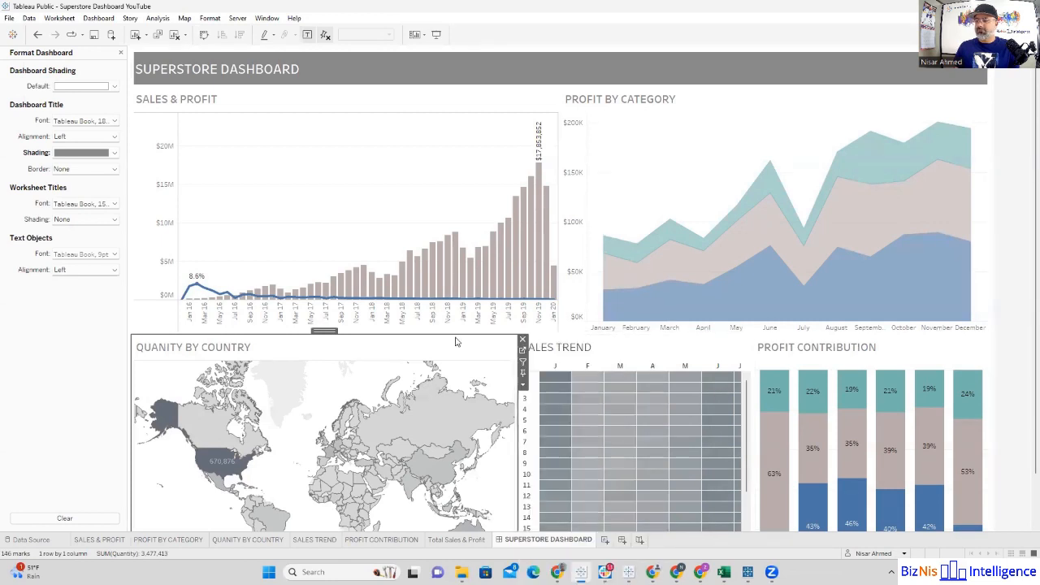
Step: Set the Sales Trend sheet's fit to Entire View on the dashboard
left_click(652, 349)
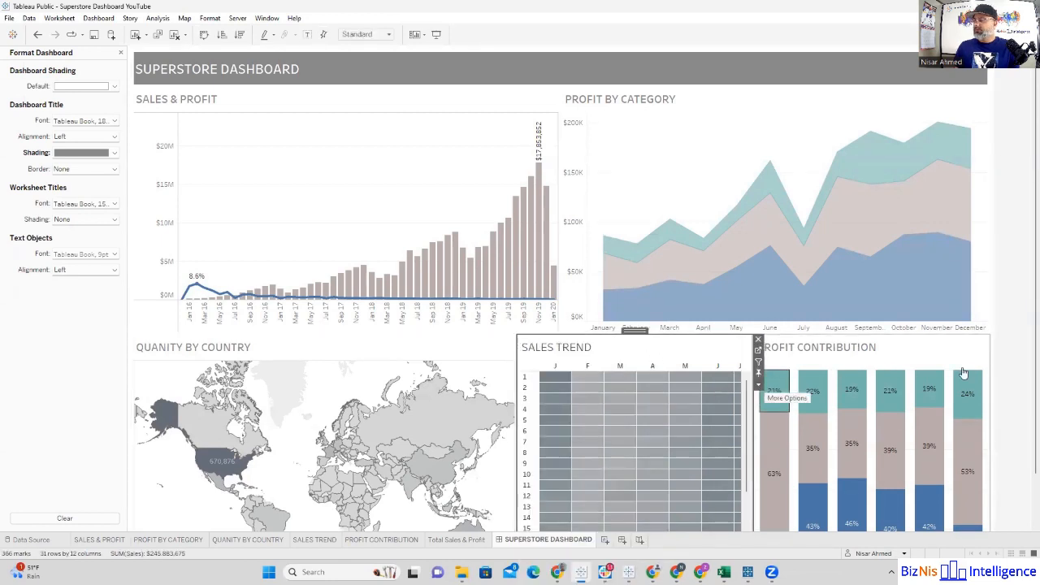
scroll(1026, 441, "down", 2)
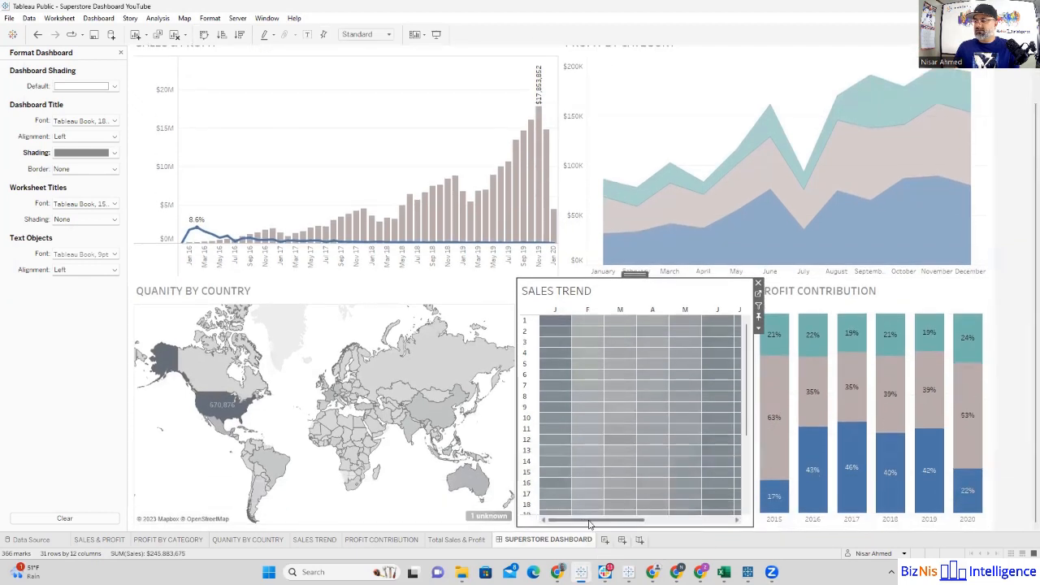
left_click_drag(589, 521, 579, 478)
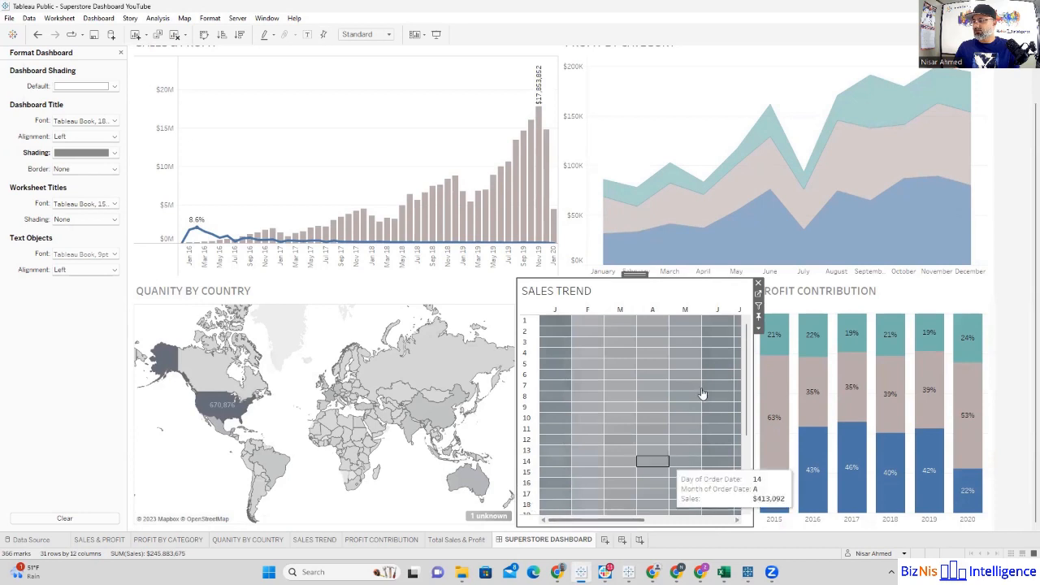
mouse_move(746, 360)
left_mouse_down()
mouse_move(746, 434)
mouse_move(746, 358)
left_mouse_up()
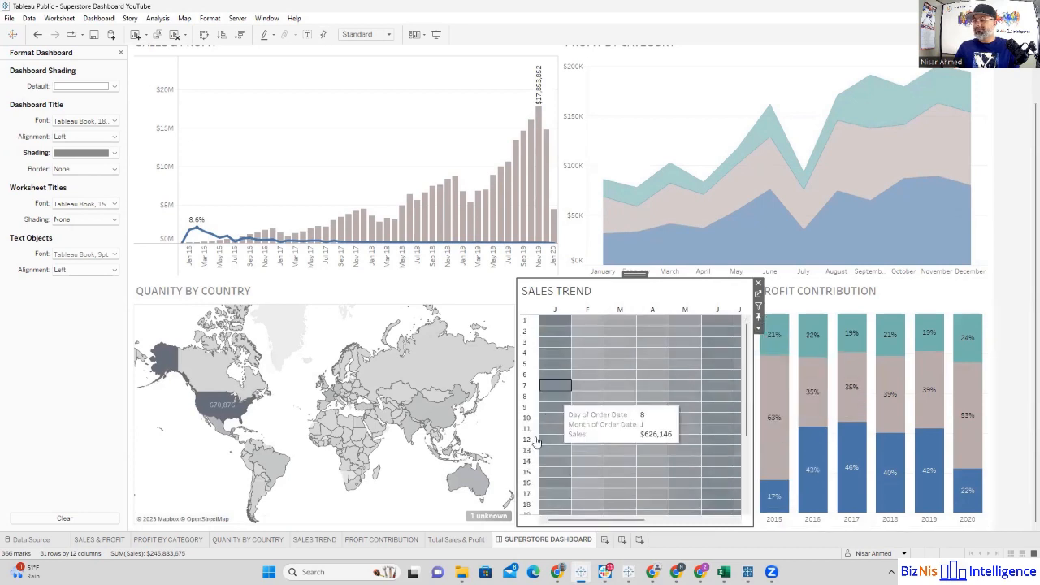
left_click(758, 328)
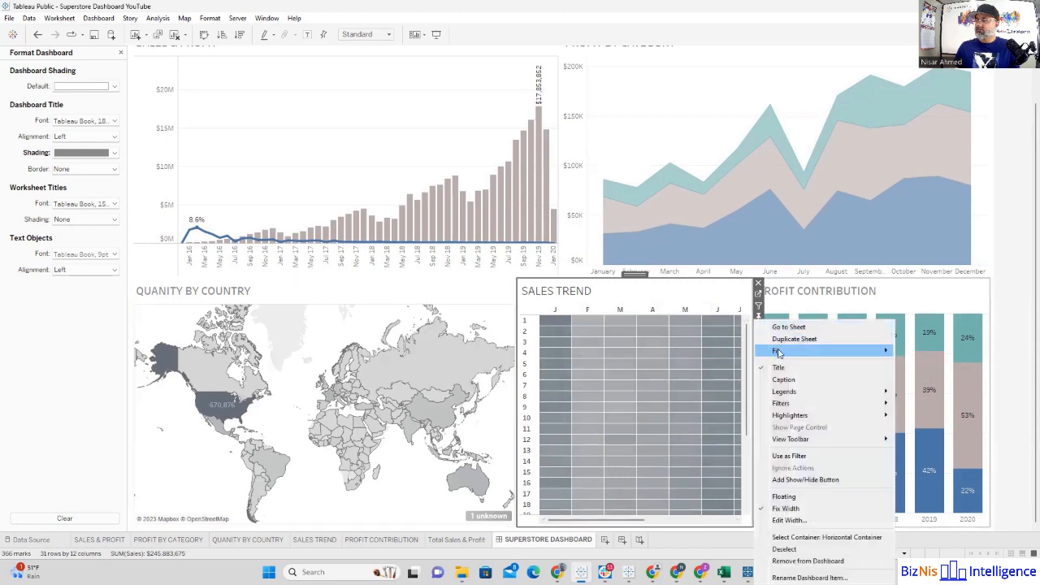
mouse_move(778, 352)
left_click(932, 387)
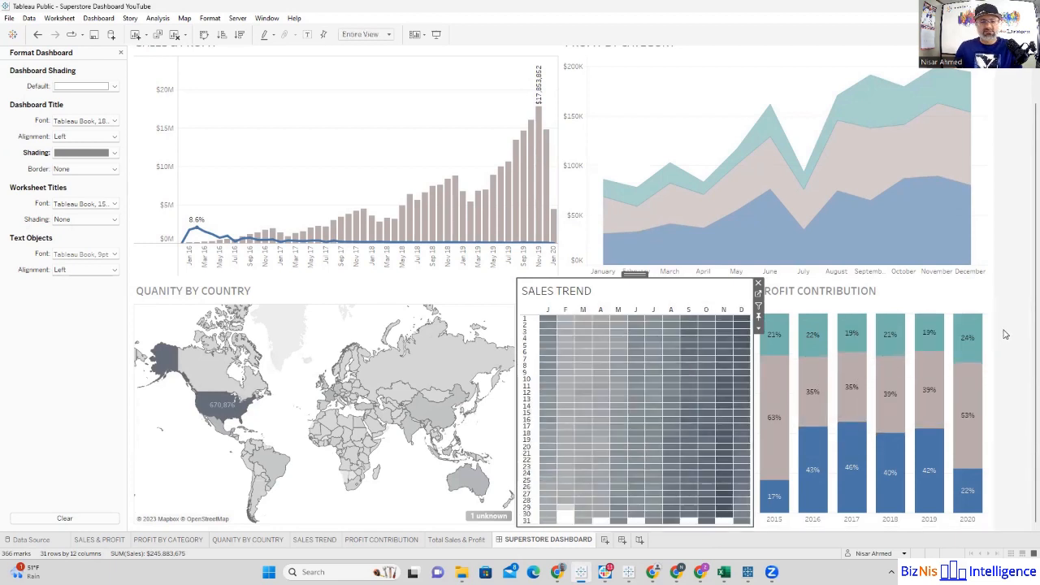
Step: Check the fit setting of the Profit Contribution chart
left_click(890, 292)
left_click(996, 328)
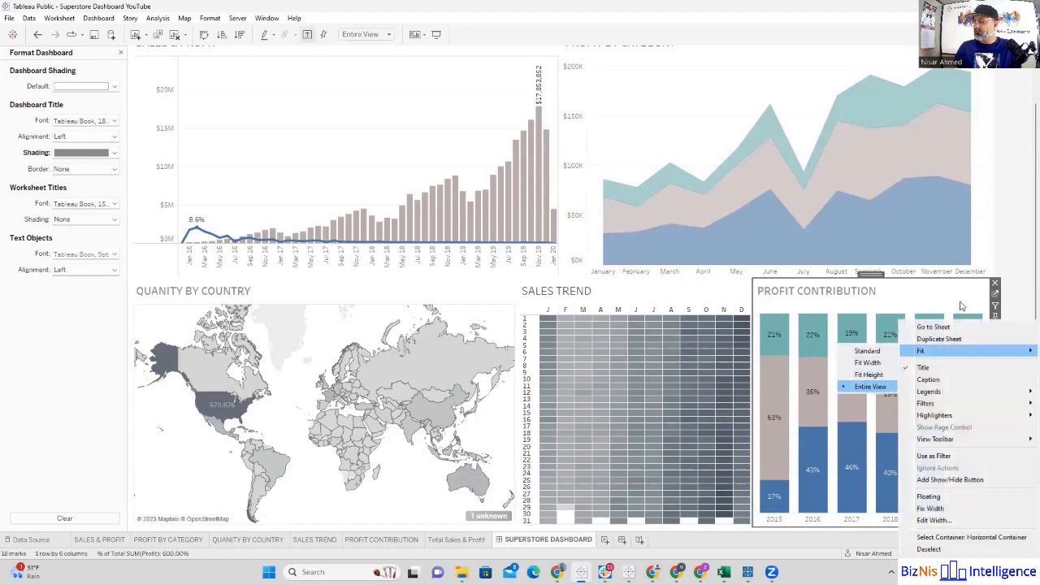
left_click(1012, 240)
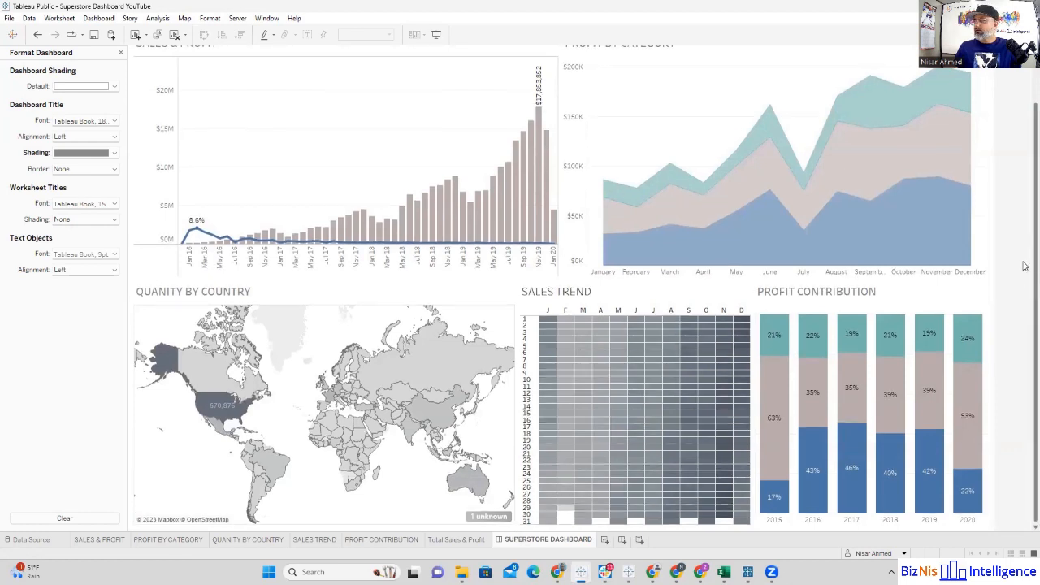
scroll(1025, 222, "up", 2)
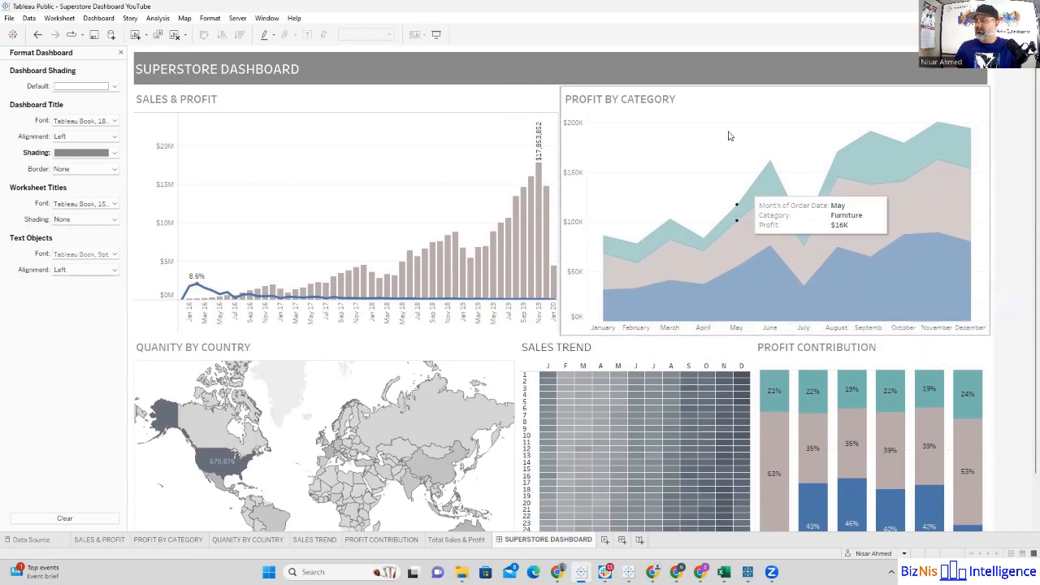
Step: On the Profit by Category sheet, format the order date month labels as First Letter and return to the dashboard
left_click(613, 200)
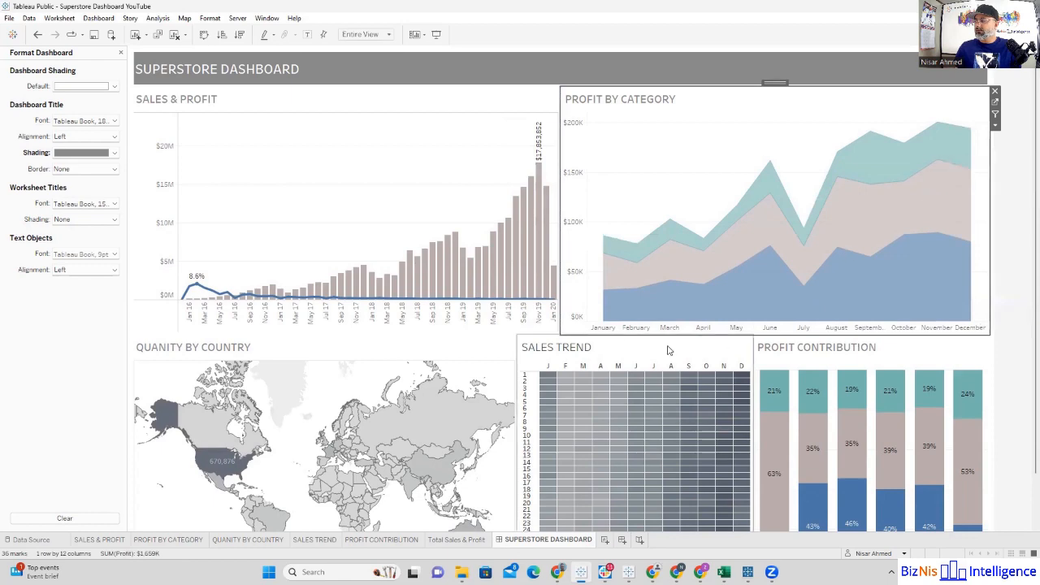
left_click(995, 103)
left_click(548, 540)
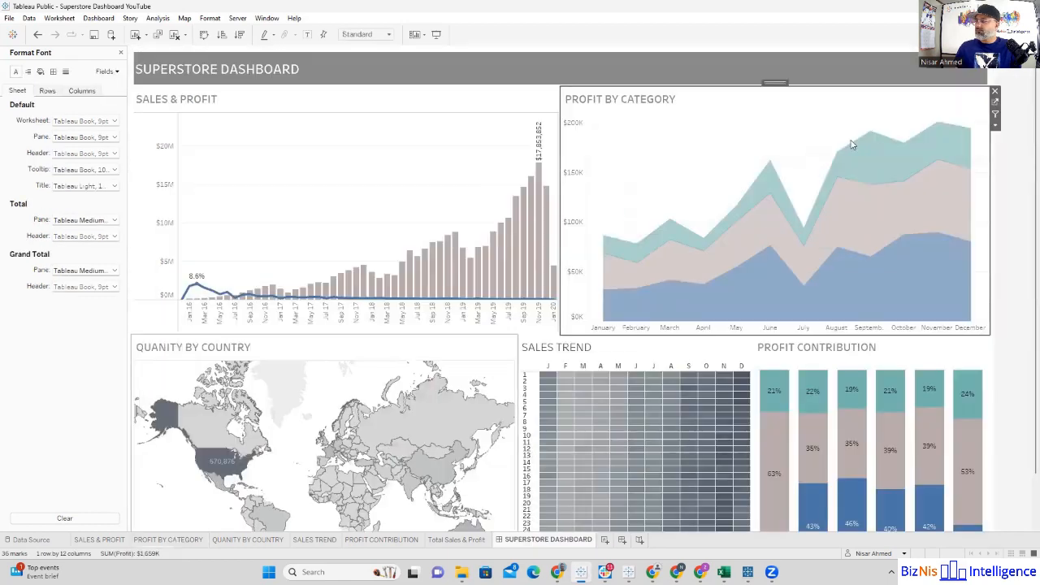
left_click(995, 103)
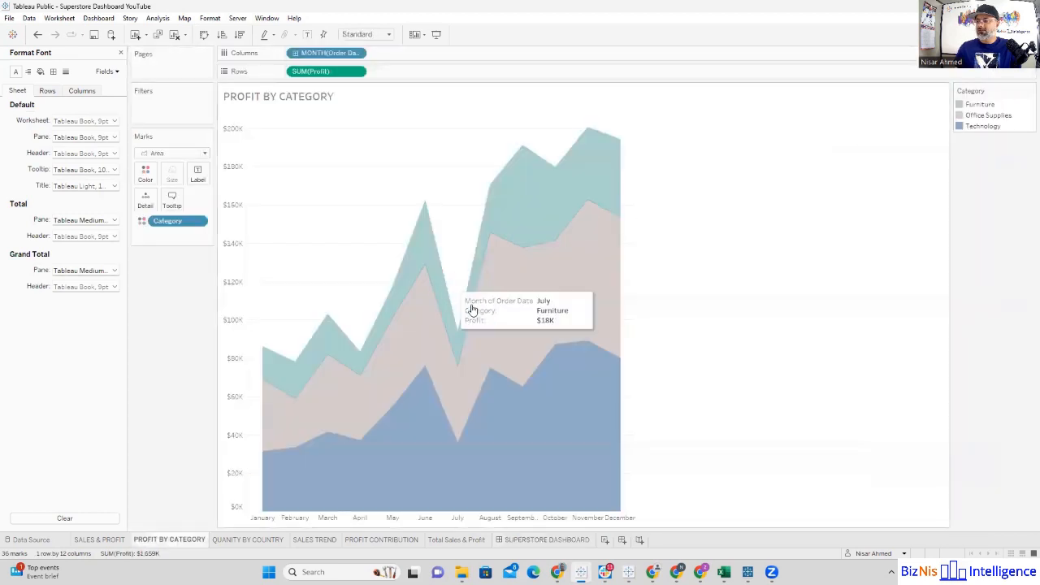
left_click(357, 54)
left_click(331, 136)
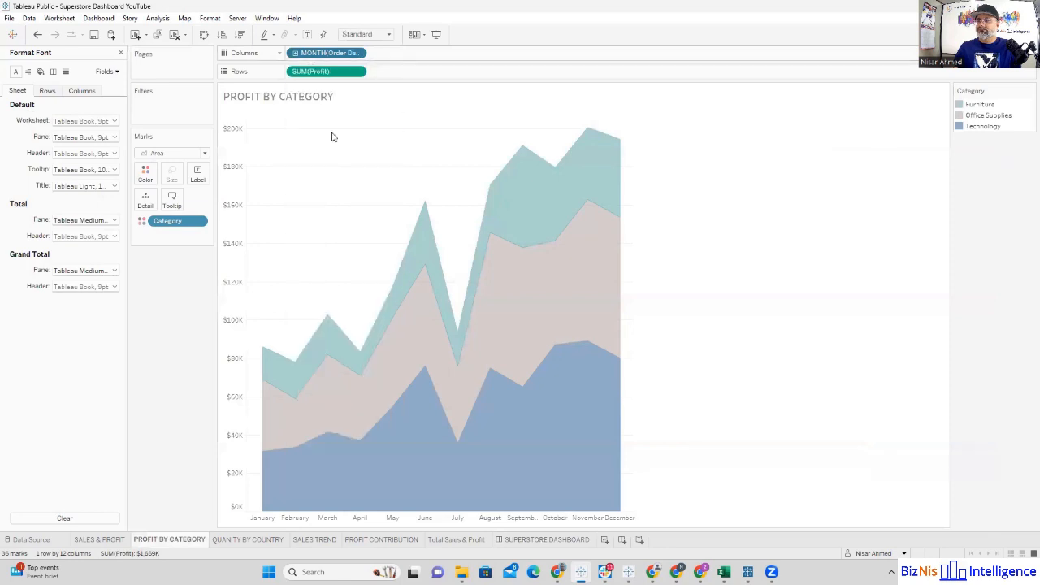
left_click(114, 153)
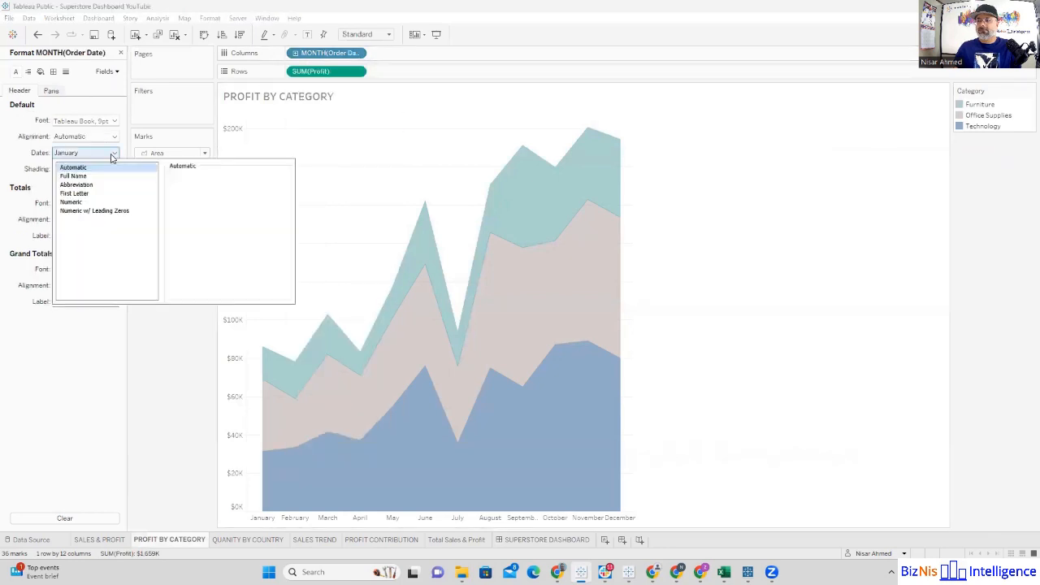
left_click(90, 198)
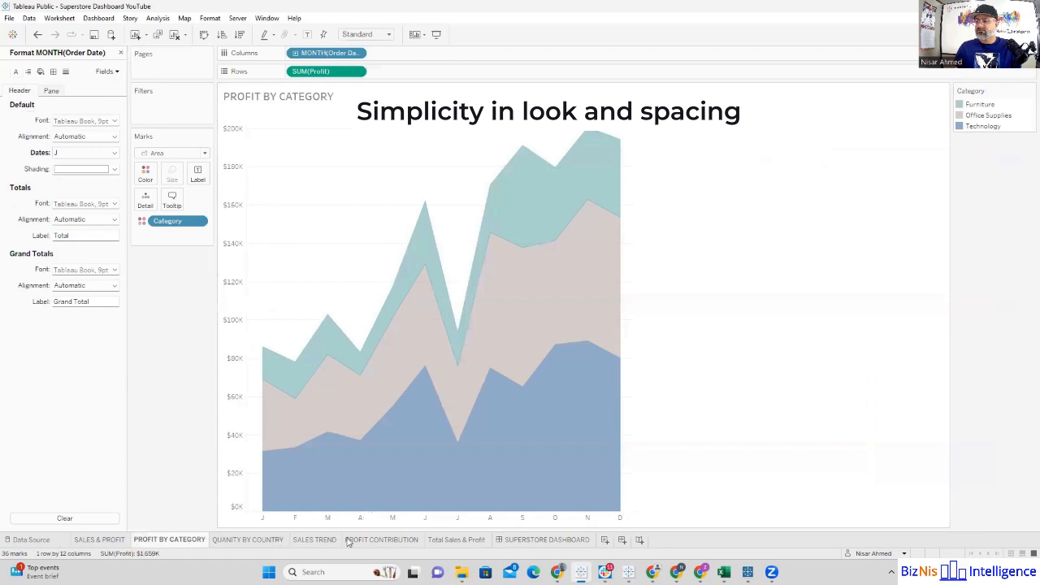
left_click(513, 540)
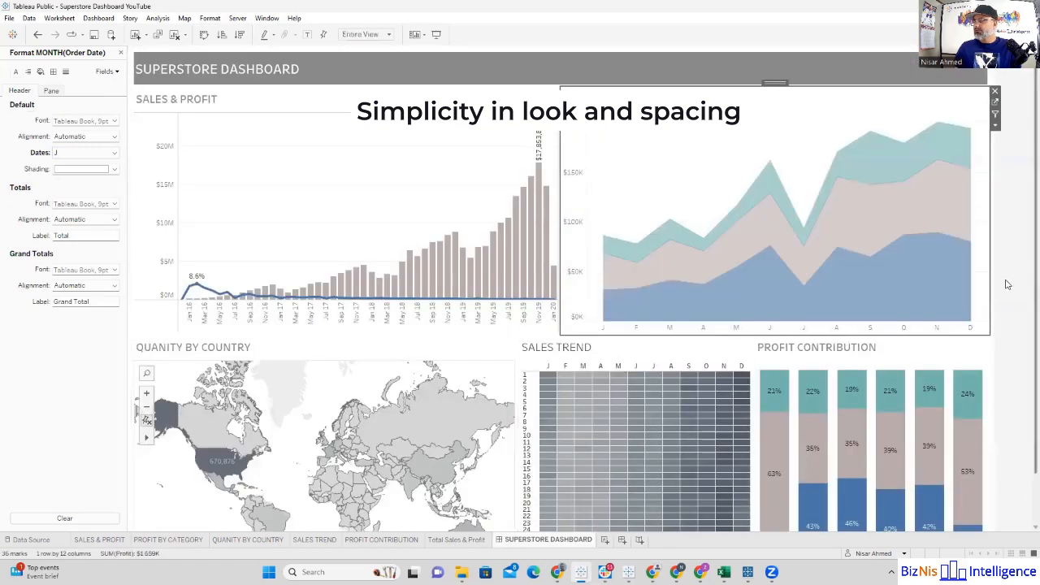
left_click(1007, 284)
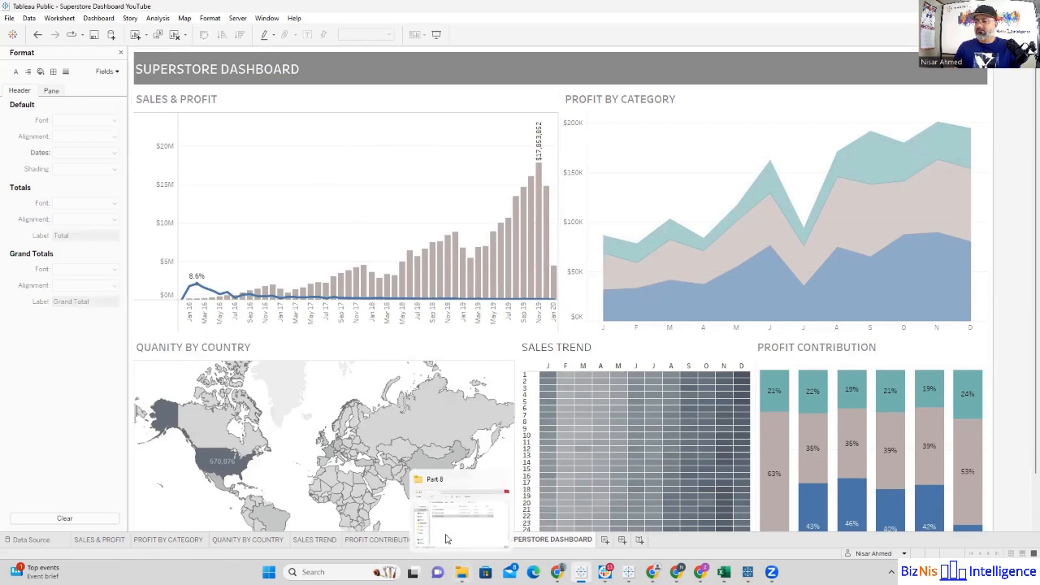
Step: On the Total Sales & Profit sheet, reorder the measure values so that Sales comes before Profit
mouse_move(485, 423)
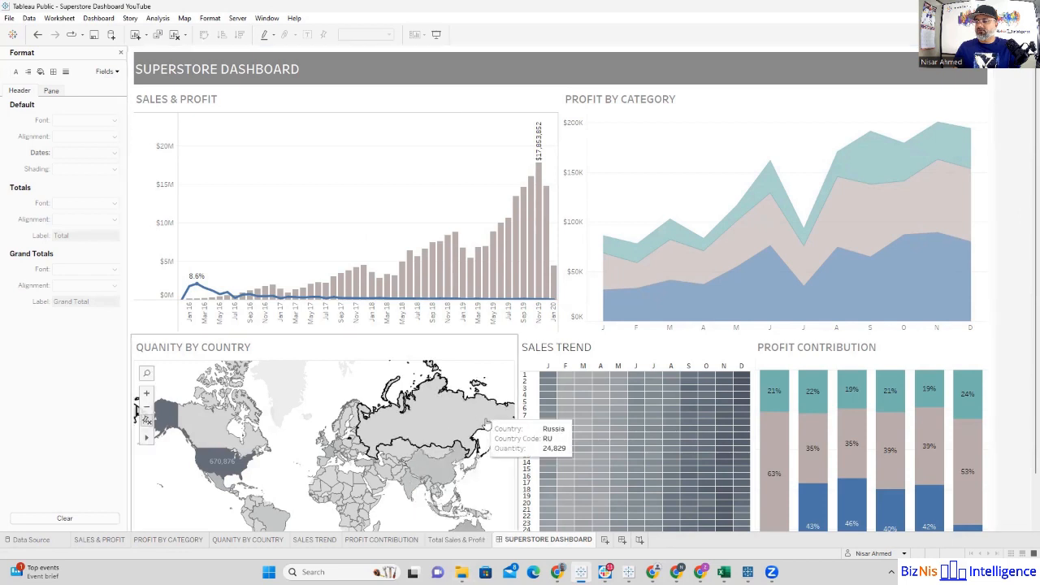
left_click(467, 541)
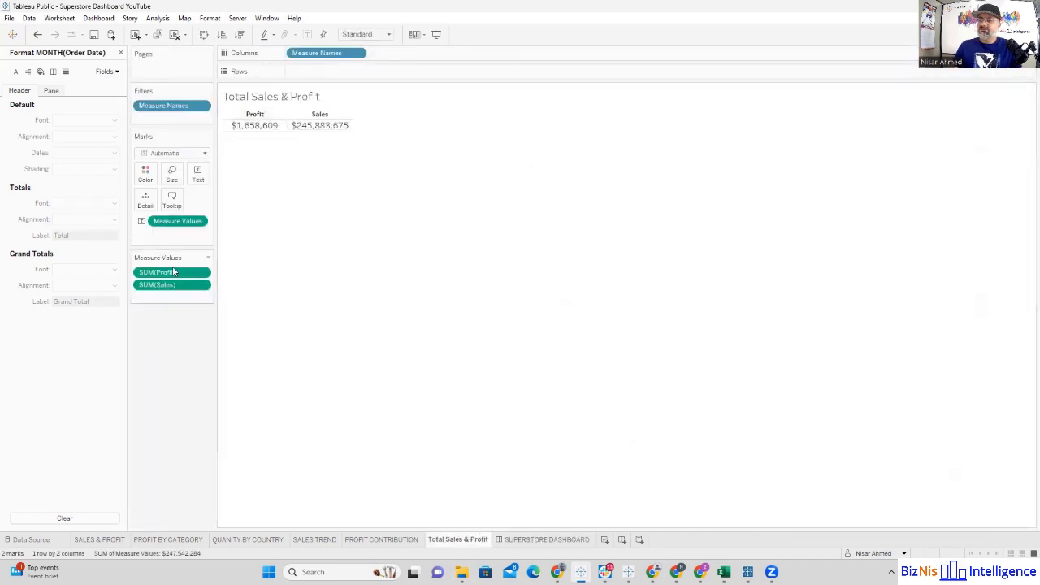
left_click_drag(169, 274, 173, 299)
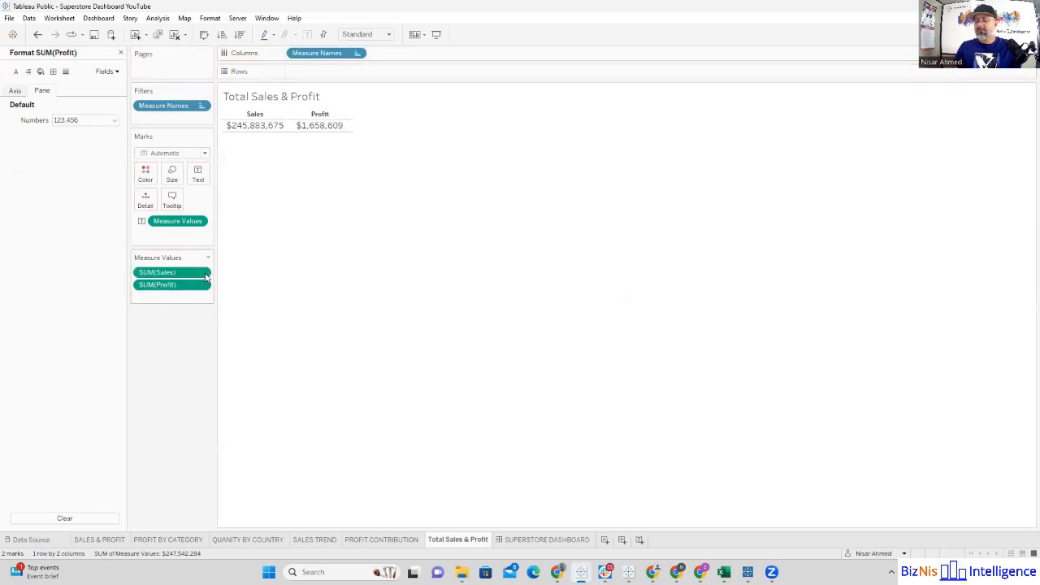
Step: Add the Total Sales & Profit sheet to the dashboard and make it floating
left_click(520, 541)
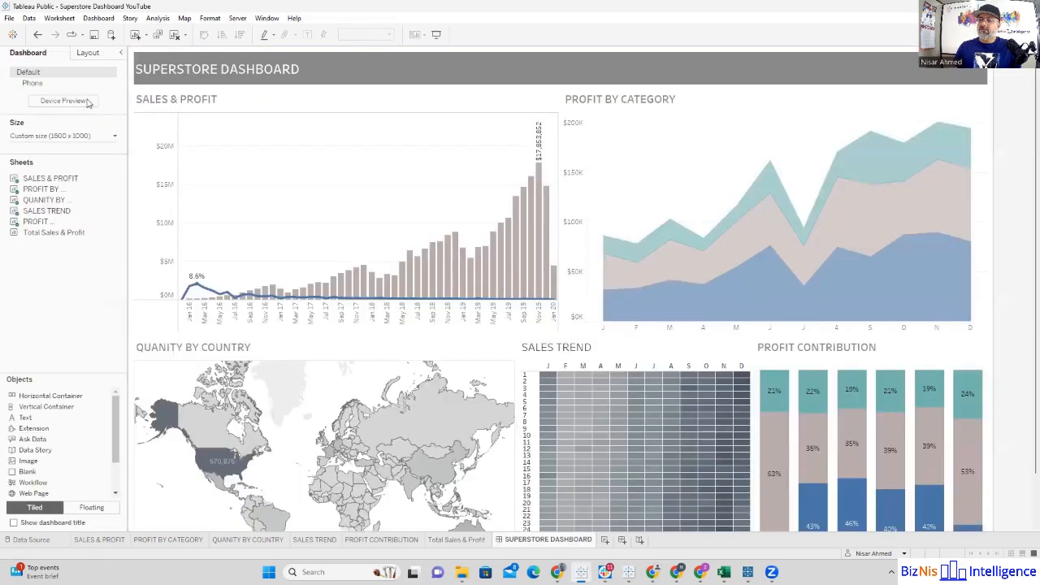
mouse_move(54, 233)
left_mouse_down()
mouse_move(315, 215)
mouse_move(631, 163)
mouse_move(467, 155)
left_mouse_up()
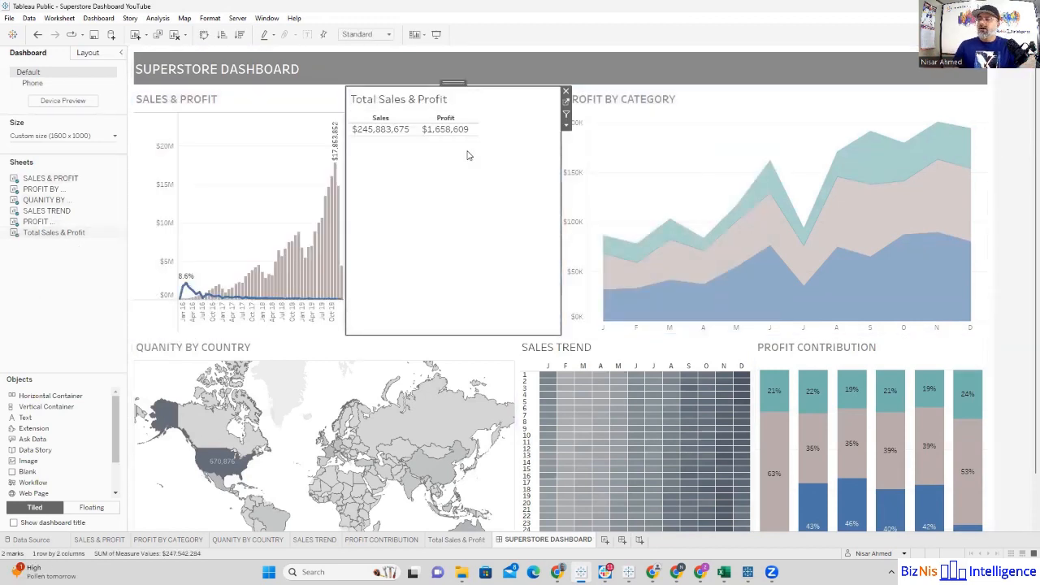
left_click(566, 128)
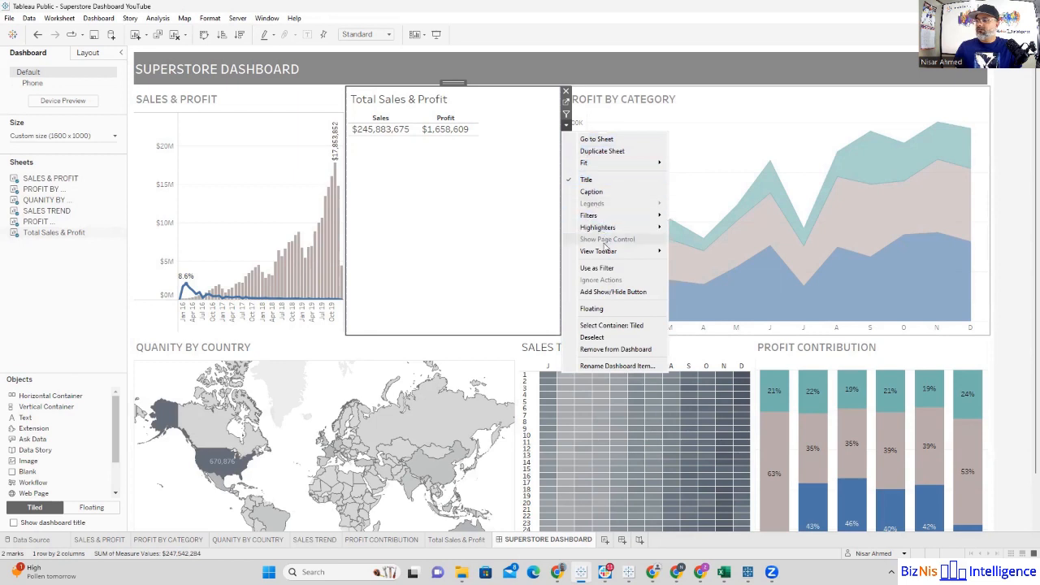
left_click(599, 310)
Step: Move the floating Total Sales & Profit table to the upper part of the Sales & Profit chart and shrink its height and width
left_click_drag(453, 82, 434, 95)
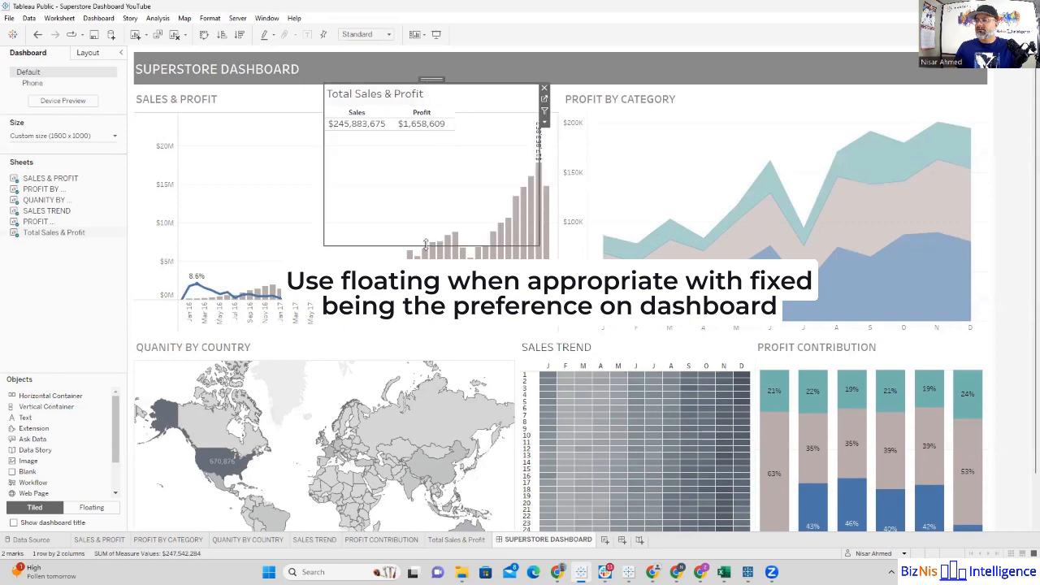
left_click_drag(425, 245, 421, 134)
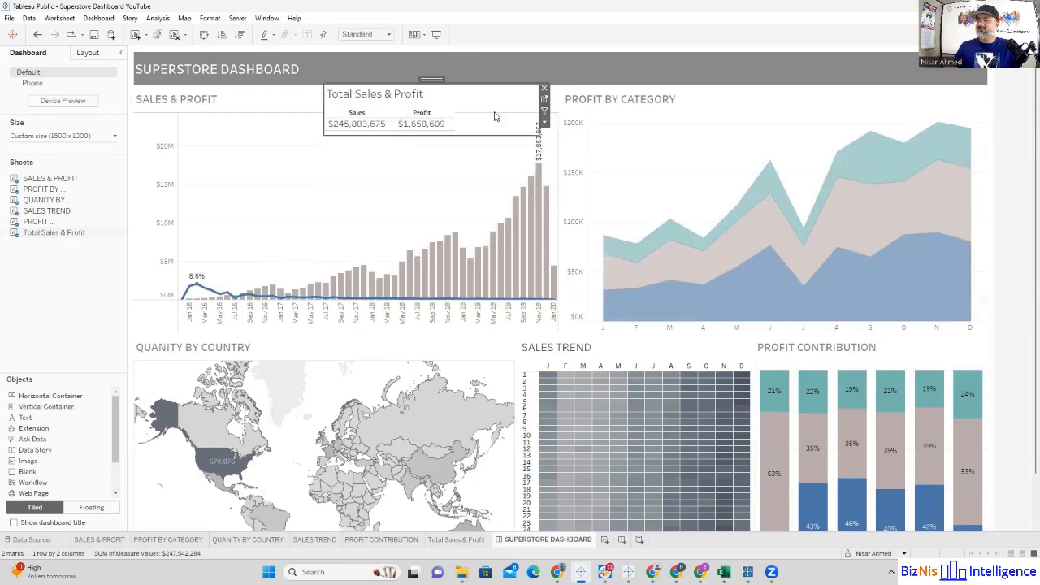
left_click_drag(530, 117, 485, 118)
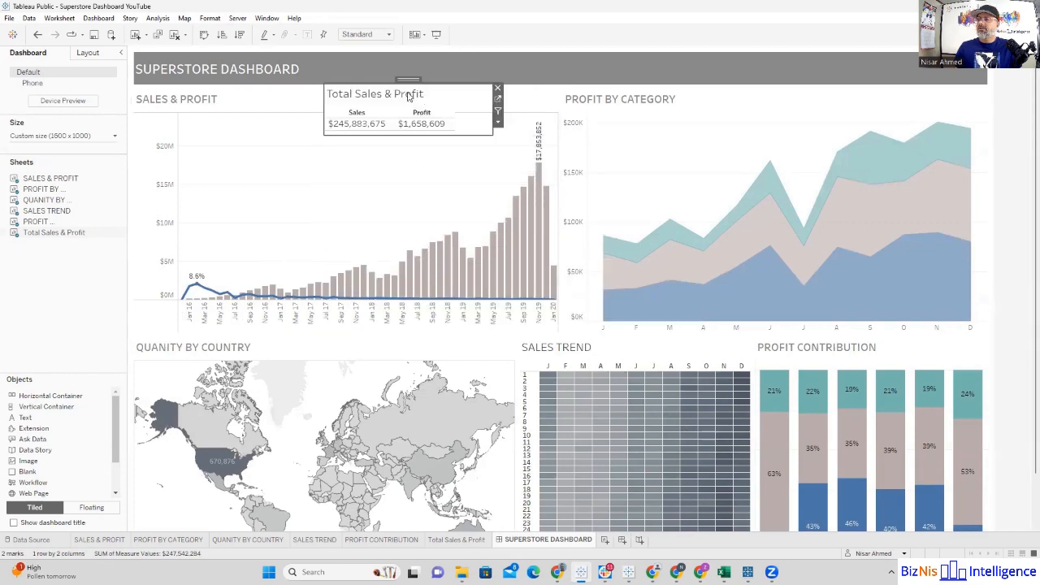
Step: Hide the title of the floating Total Sales & Profit table and set its fit to Entire View
left_click(498, 121)
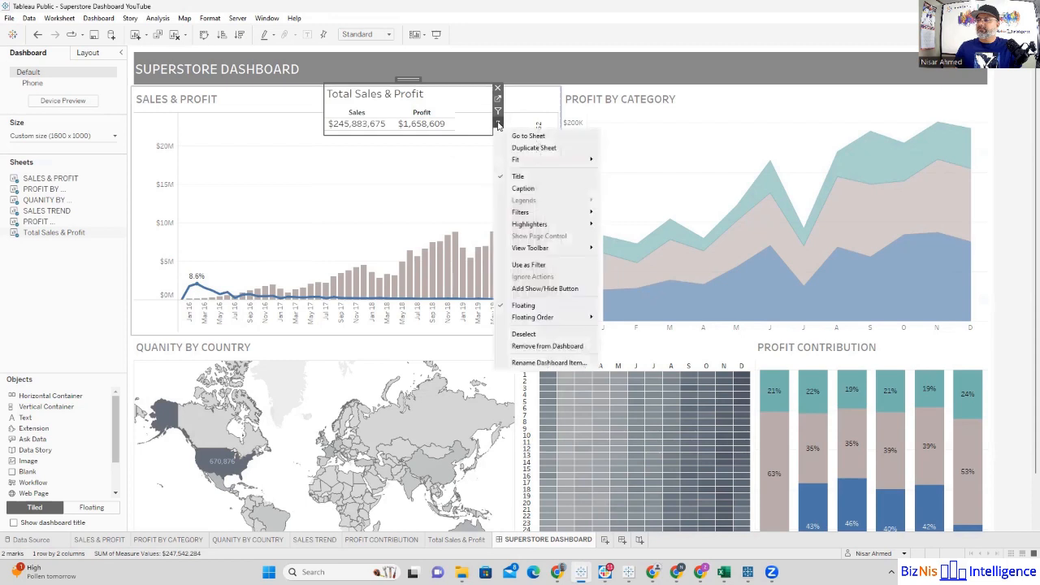
left_click(516, 176)
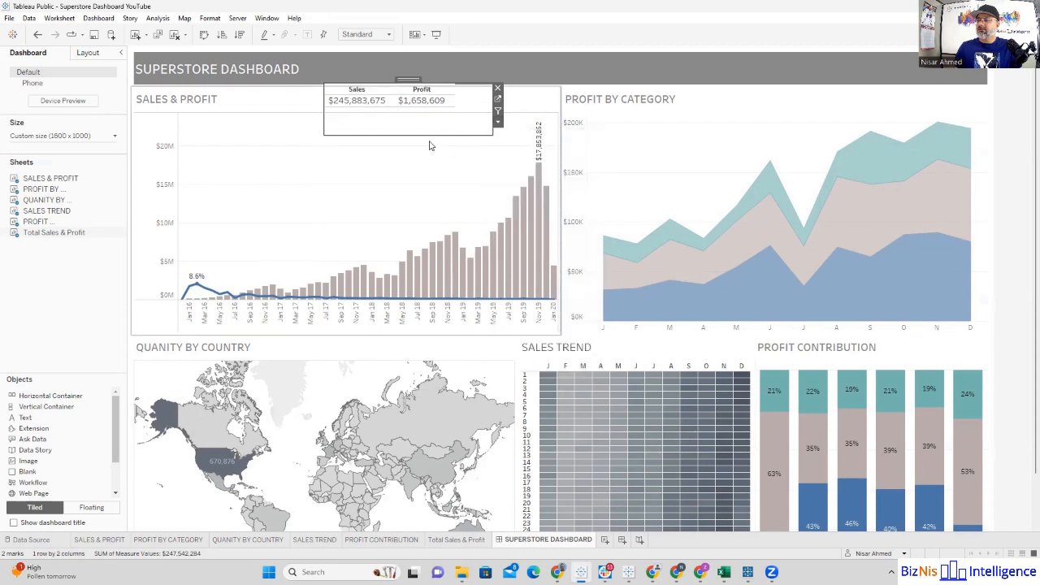
left_click(498, 122)
mouse_move(564, 161)
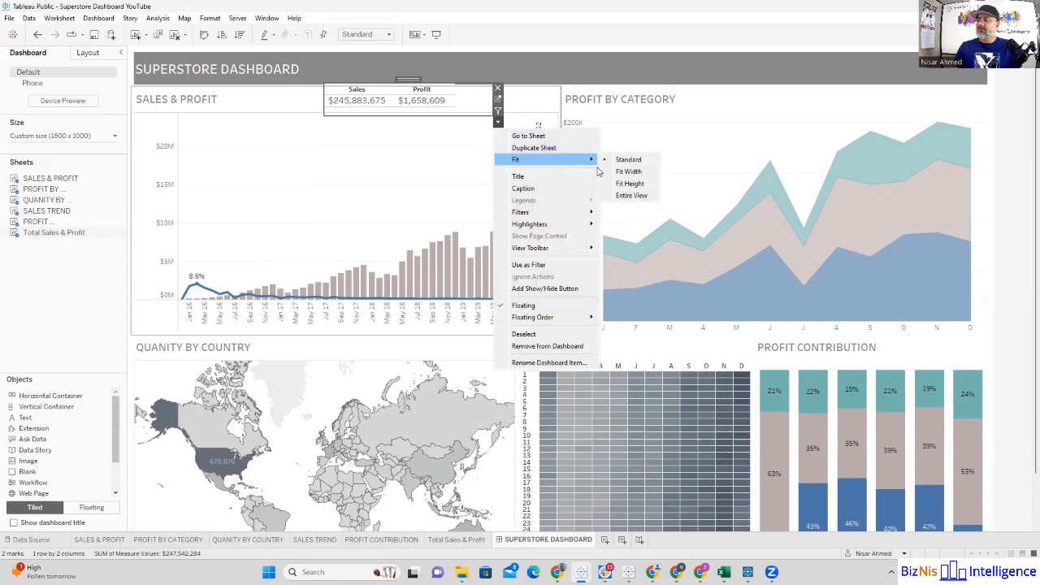
left_click(632, 195)
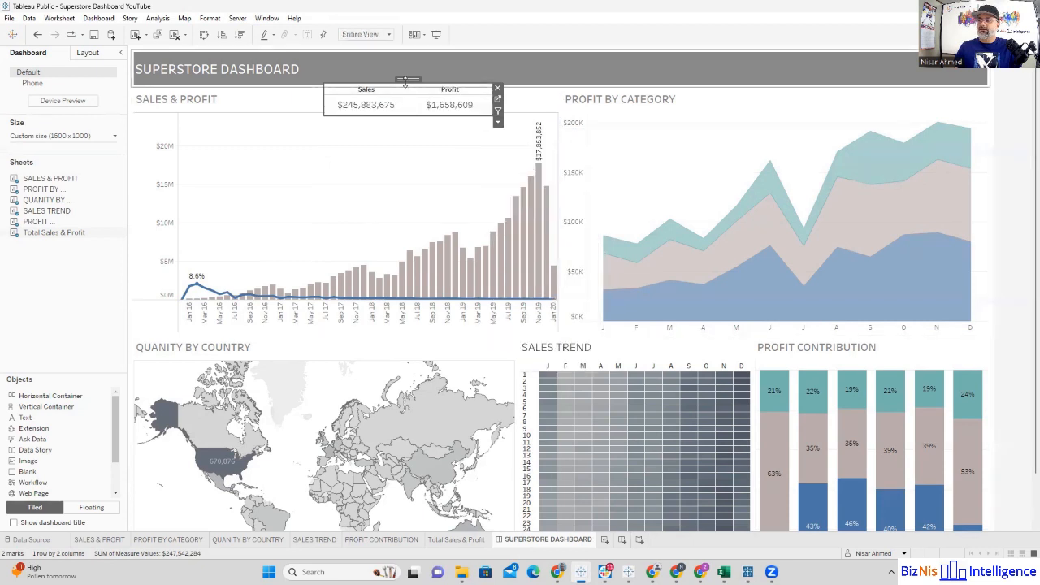
Step: Move the floating totals table to the right end of the Sales & Profit chart's title row and reduce its height
left_click_drag(406, 82, 453, 110)
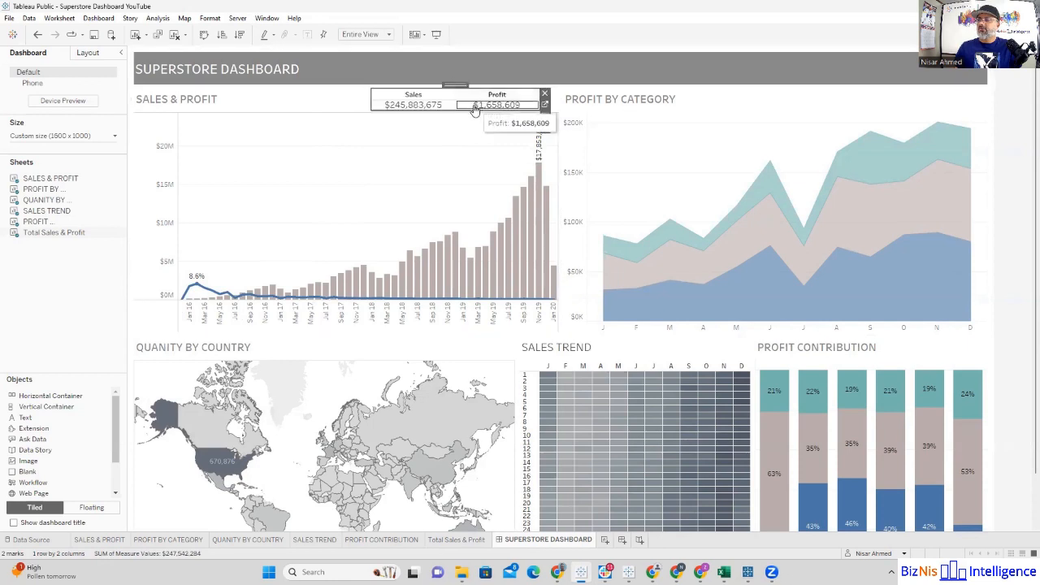
left_click(1002, 203)
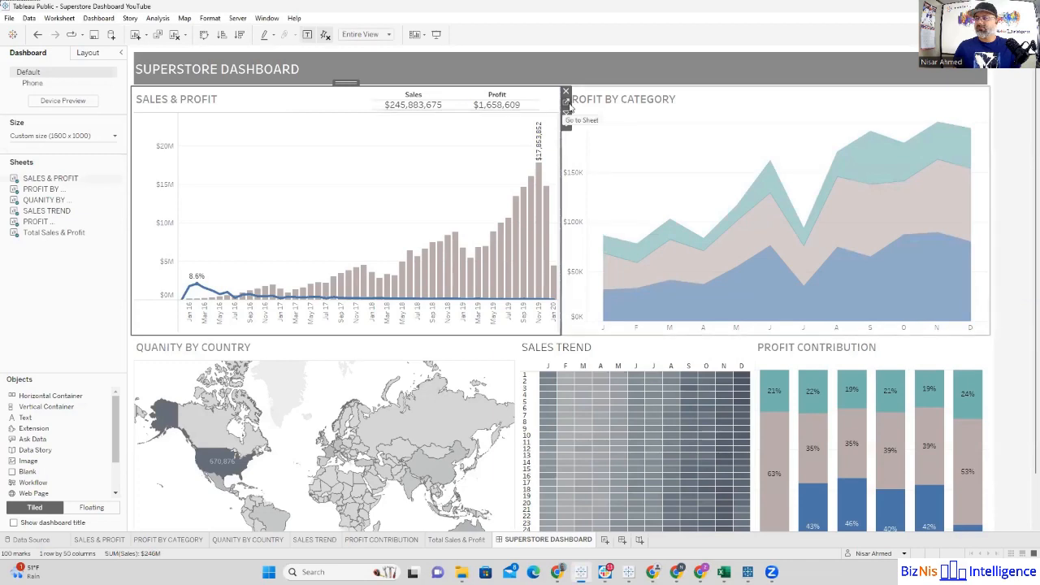
Step: On the Sales & Profit sheet, add an Order Date filter by Years with all years selected and show its filter control
left_click(568, 103)
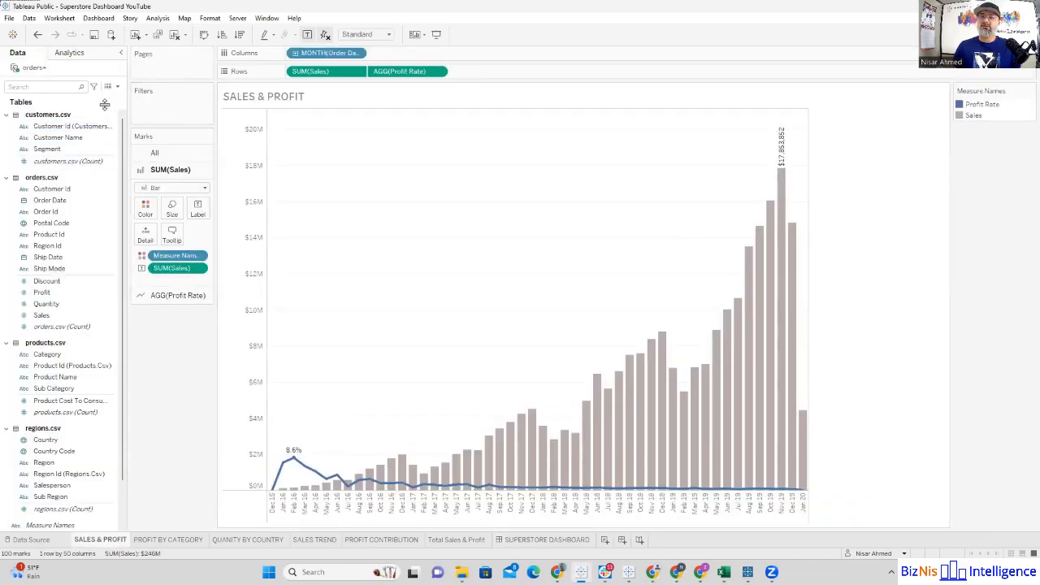
left_click(47, 203)
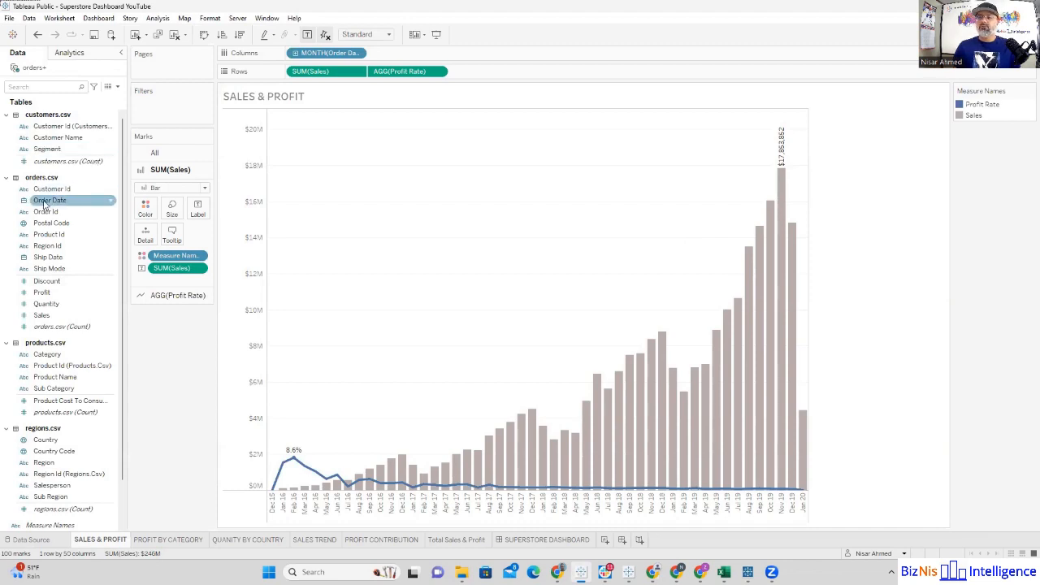
left_click_drag(45, 205, 155, 111)
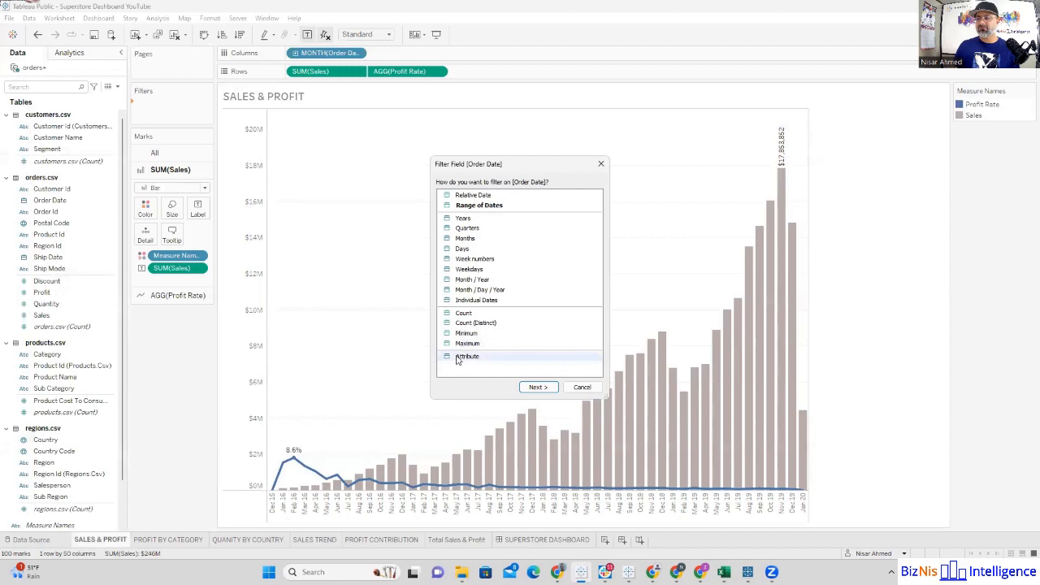
left_click(463, 219)
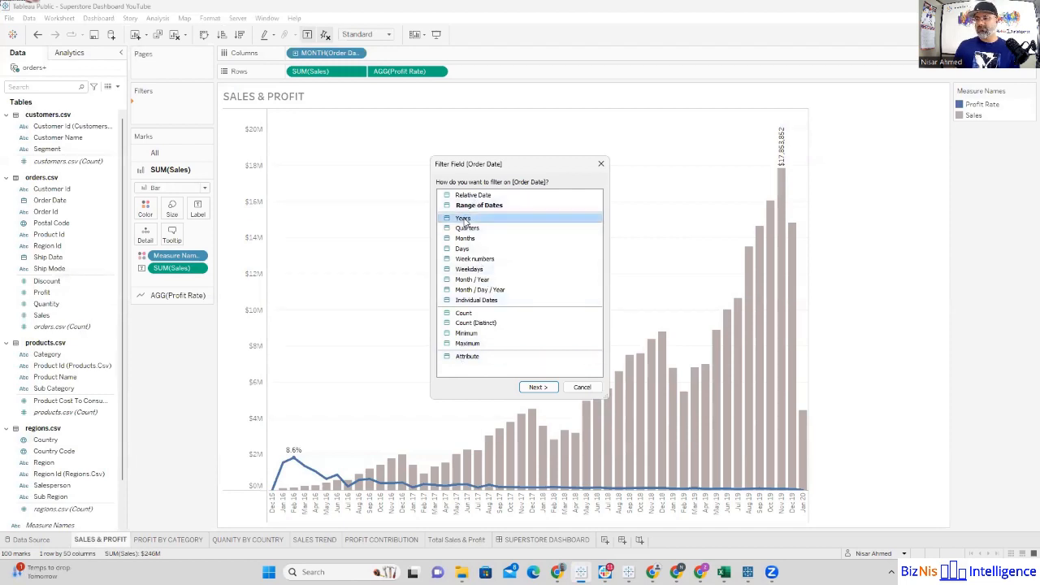
left_click(537, 386)
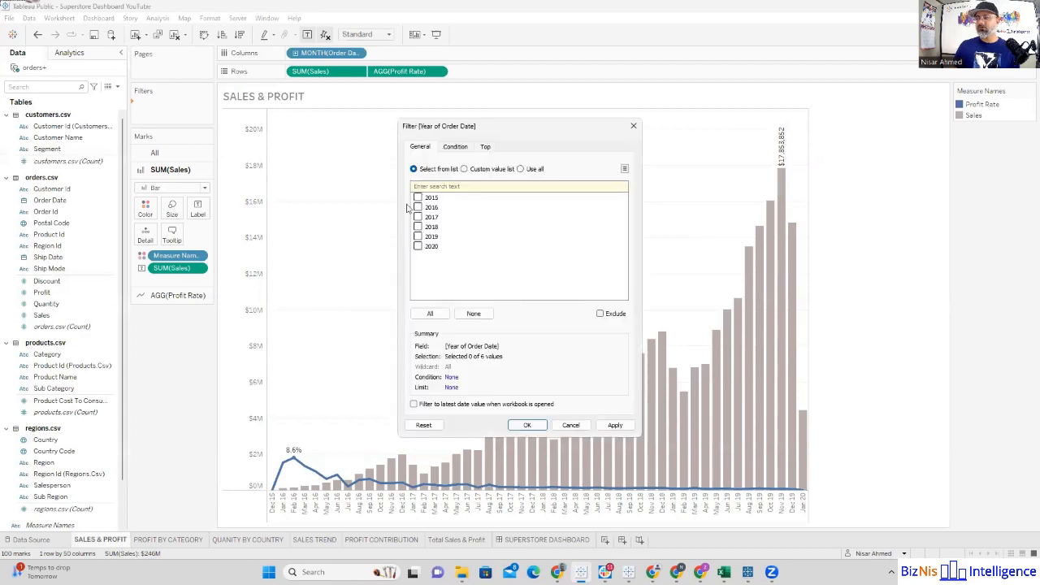
left_click(430, 313)
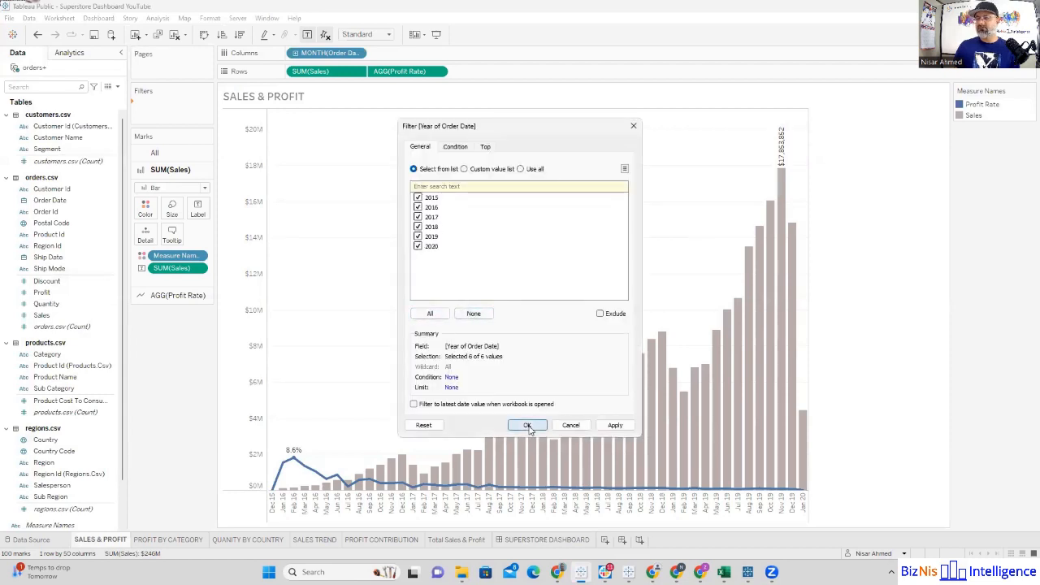
left_click(527, 426)
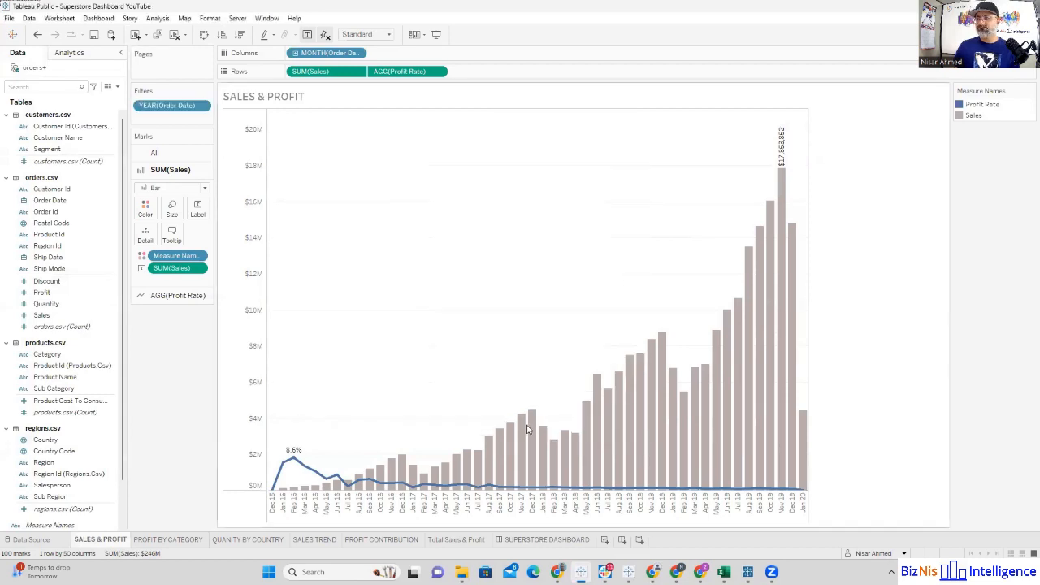
left_click(202, 108)
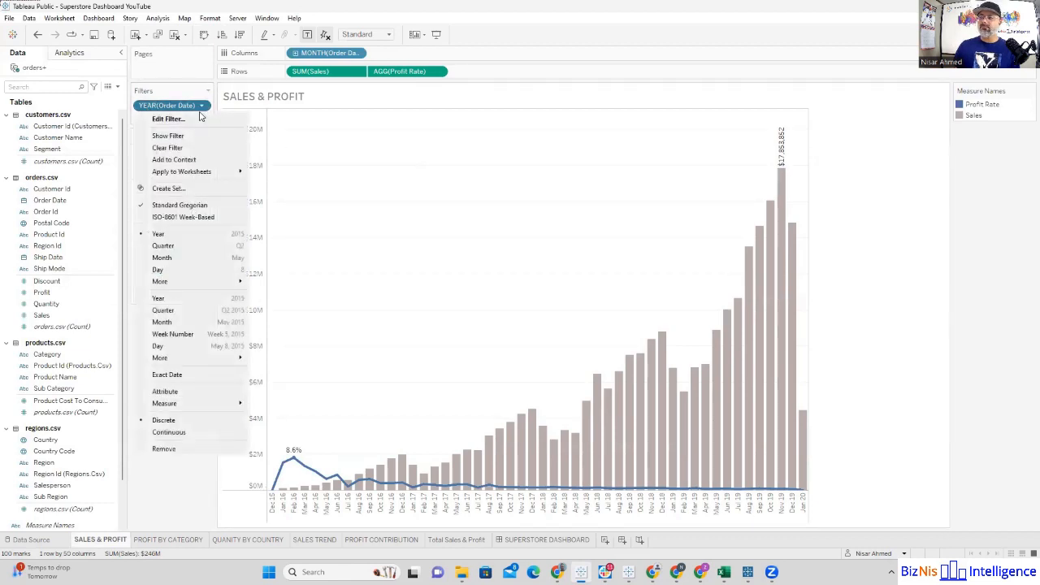
left_click(193, 135)
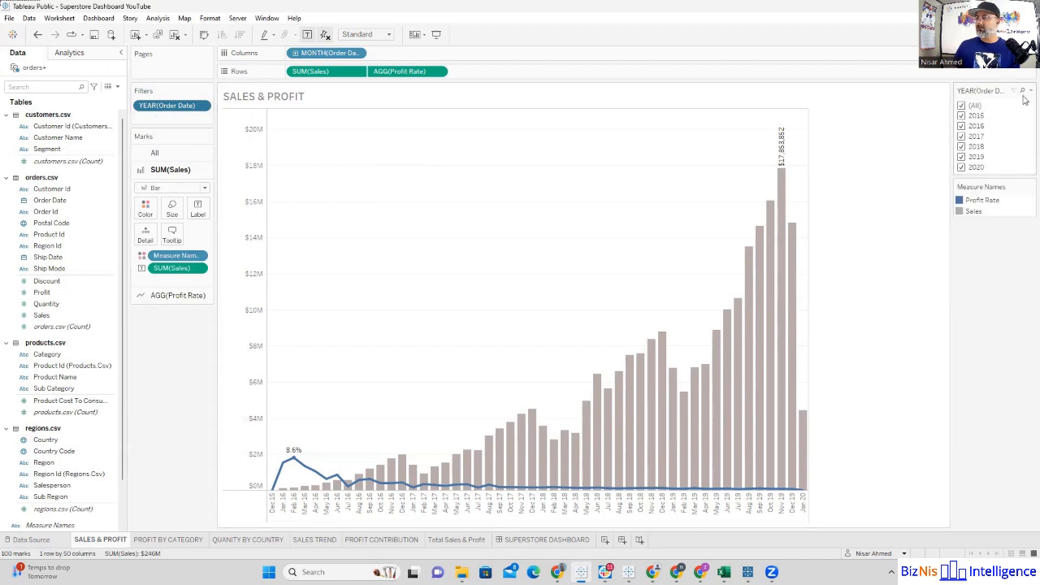
Step: Switch the year filter control to Single Value (list) and try it with 2016 and 2017
left_click(1029, 91)
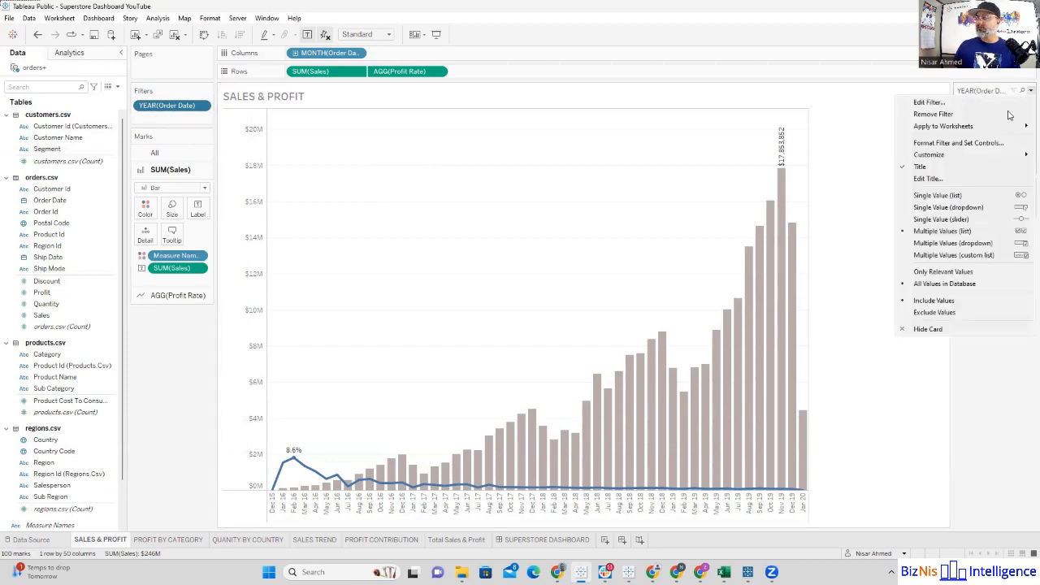
left_click(931, 199)
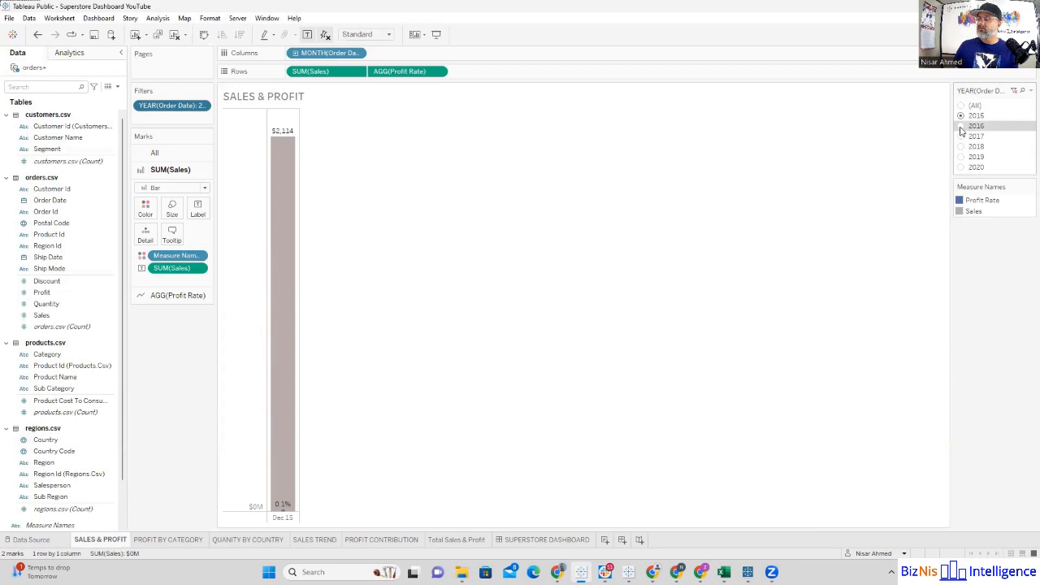
left_click(961, 141)
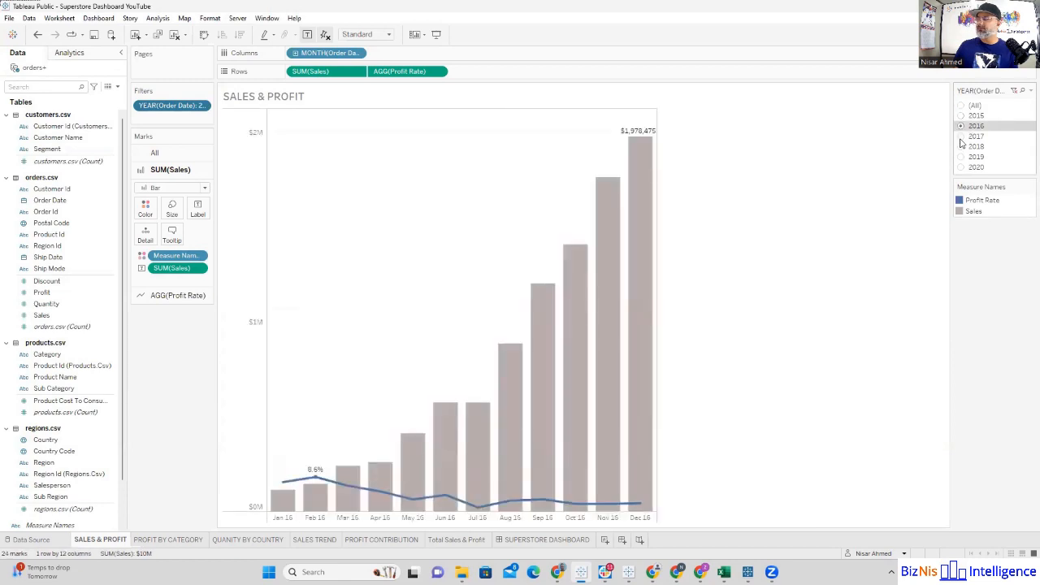
left_click(960, 138)
Step: Switch the year filter control to Single Value (dropdown), try it with 2018, and set it back to All
left_click(1030, 91)
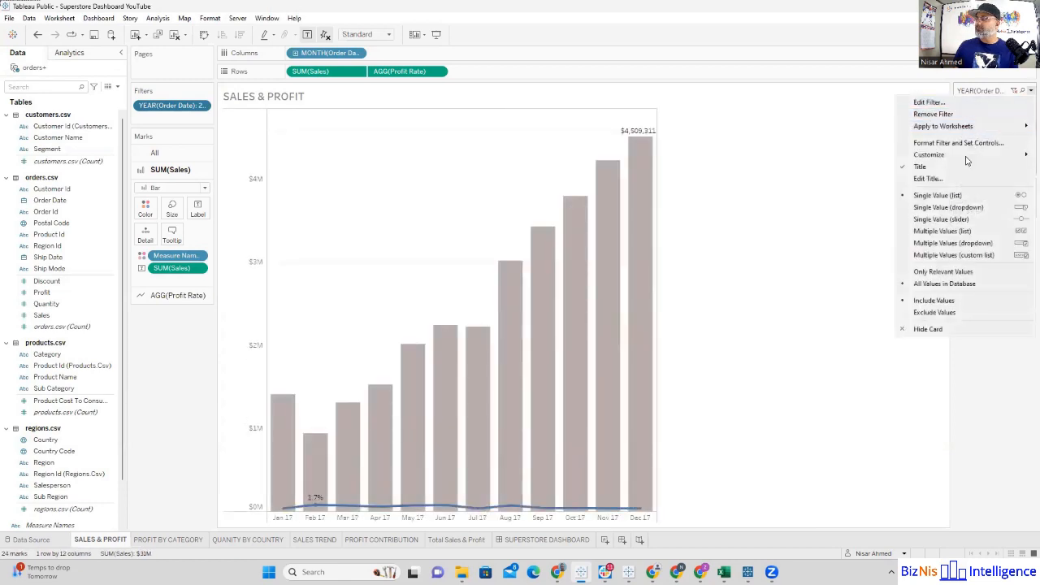
left_click(948, 207)
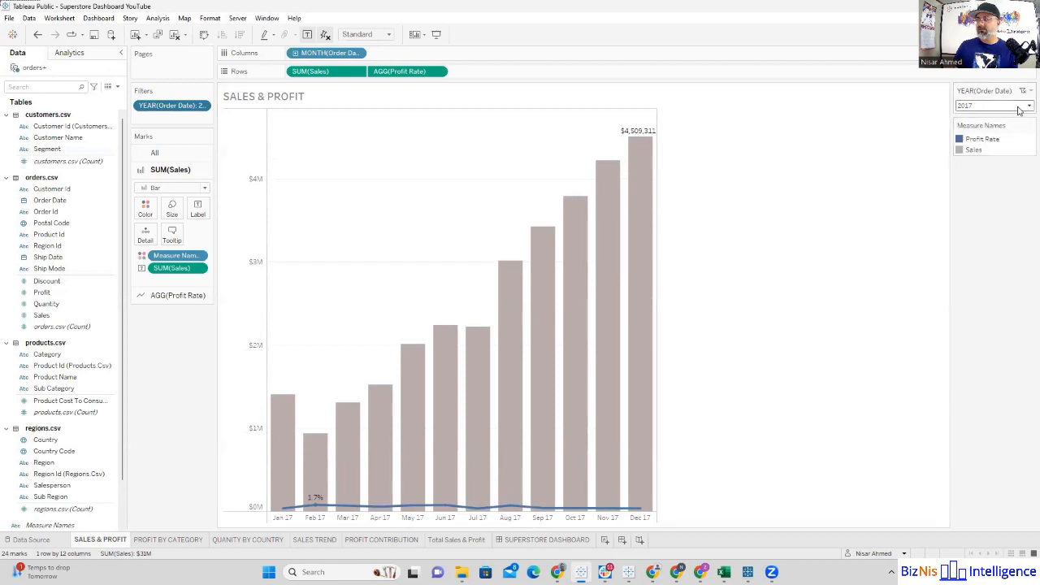
left_click(1020, 107)
key("Down")
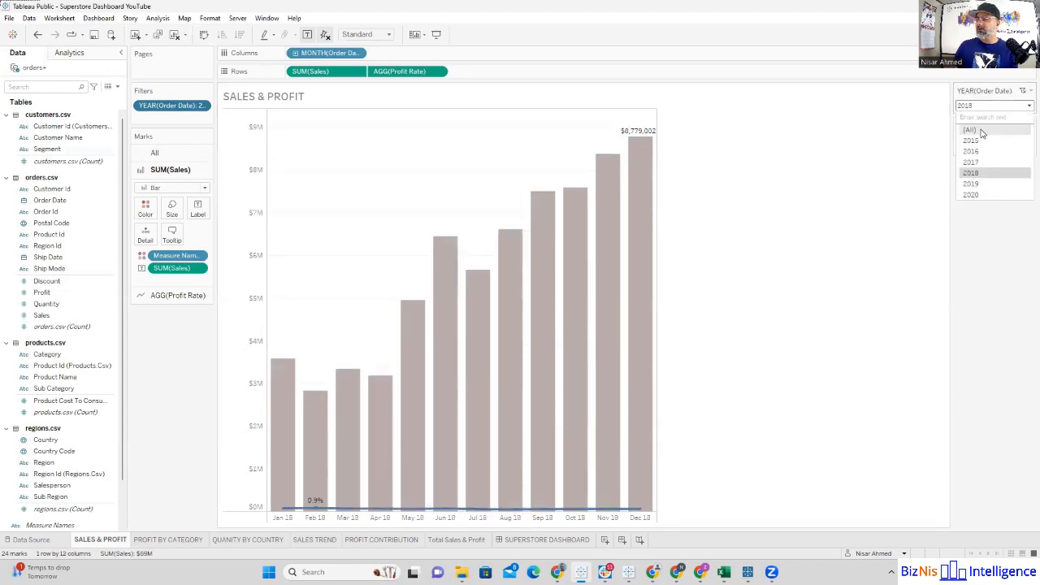
left_click(970, 130)
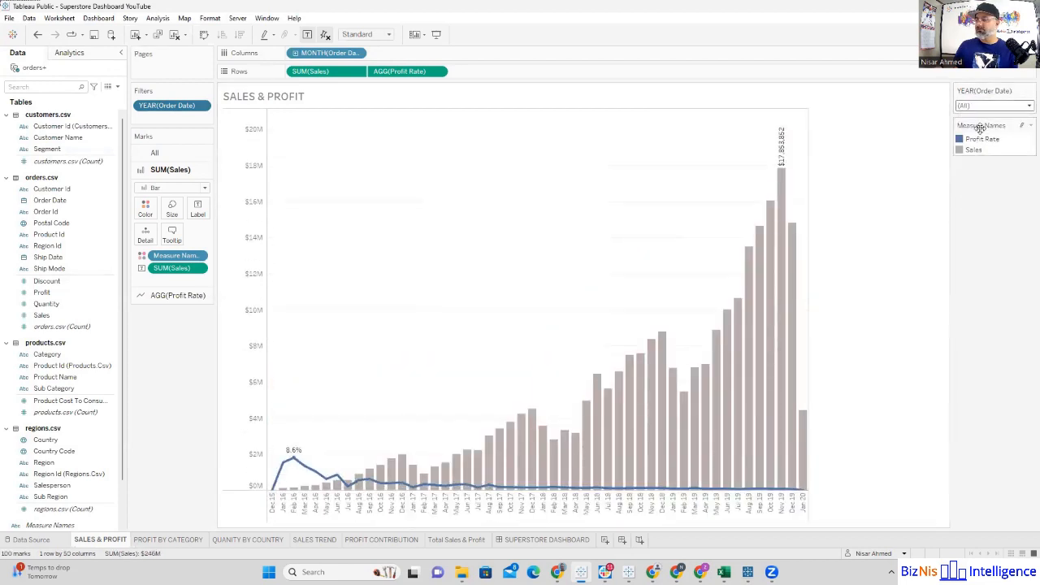
Step: Change the year filter control to Multiple Values (dropdown), test it by excluding 2017, and reselect all years
left_click(1031, 91)
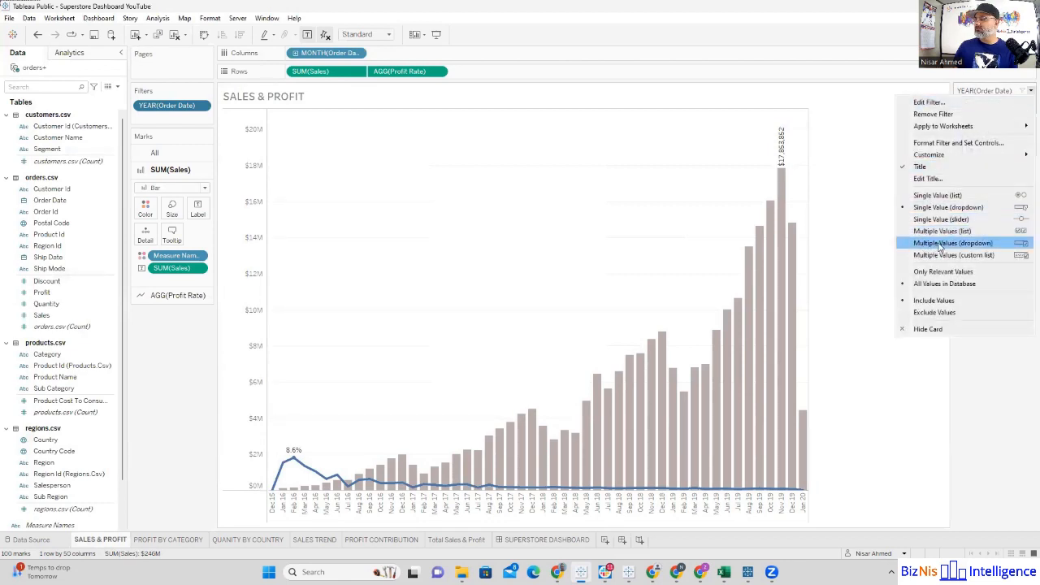
left_click(939, 244)
left_click(1026, 105)
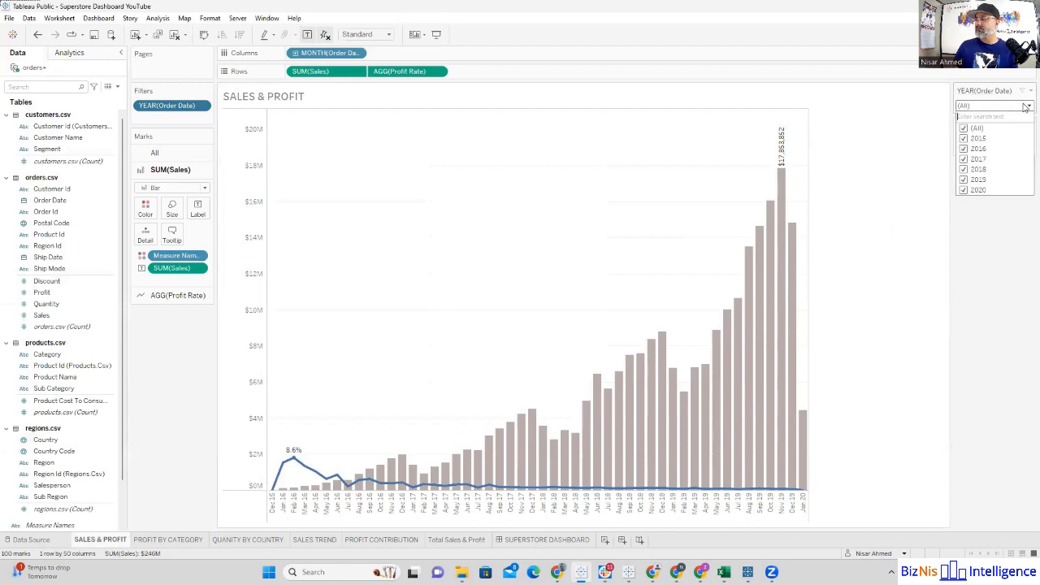
left_click(964, 147)
left_click(964, 148)
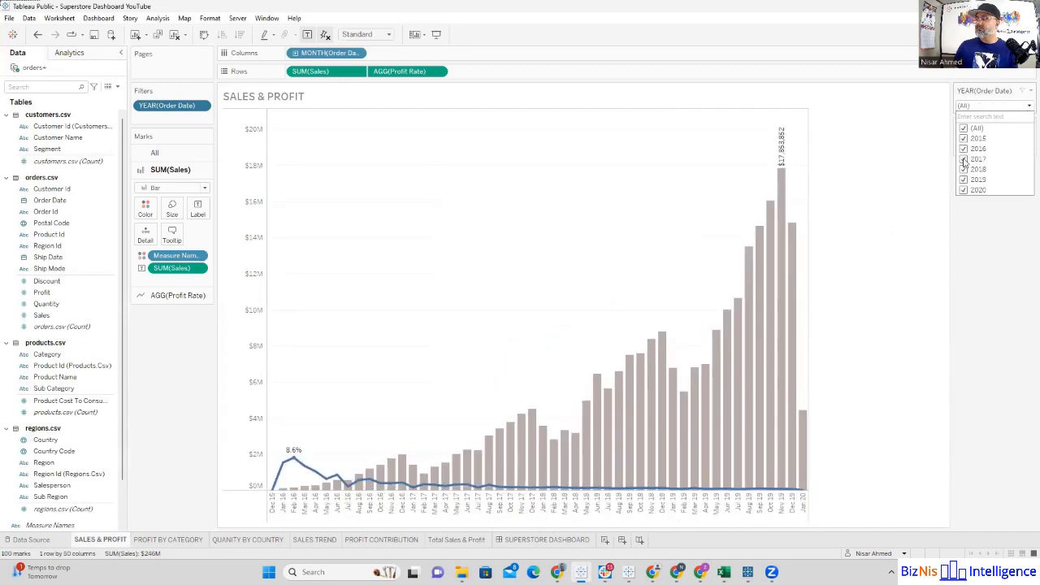
left_click(963, 160)
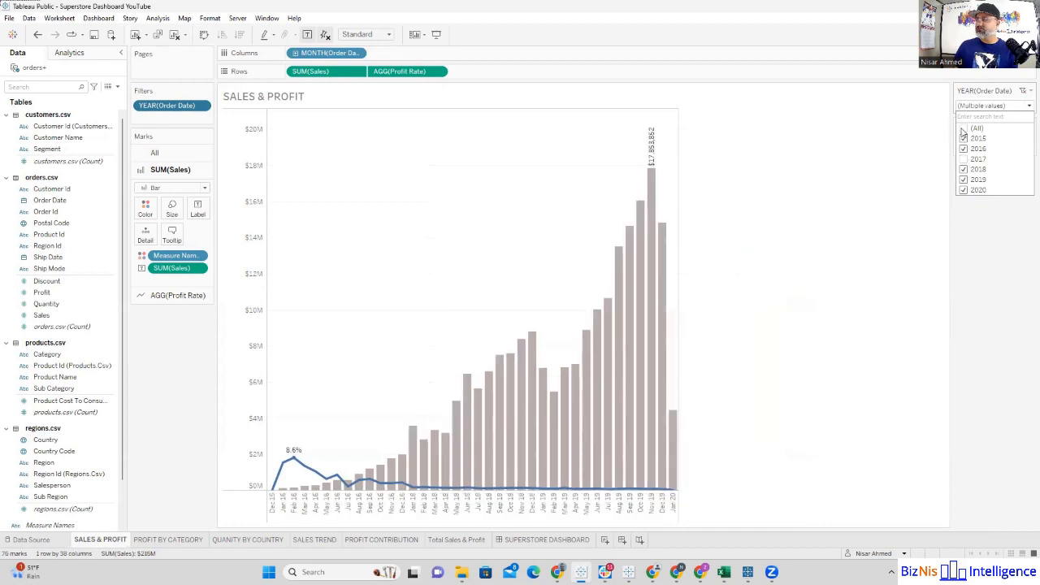
left_click(964, 128)
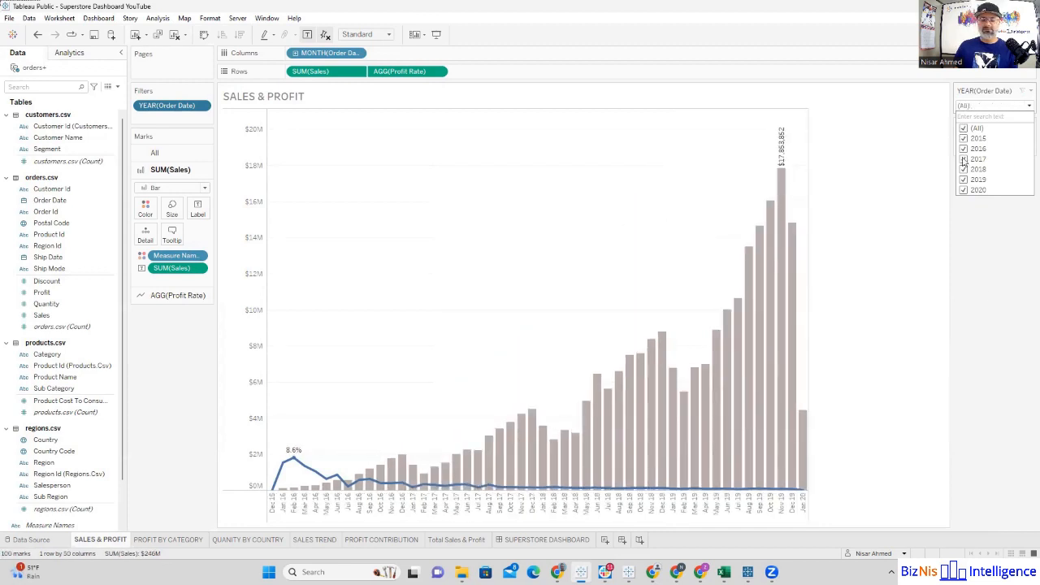
left_click(978, 249)
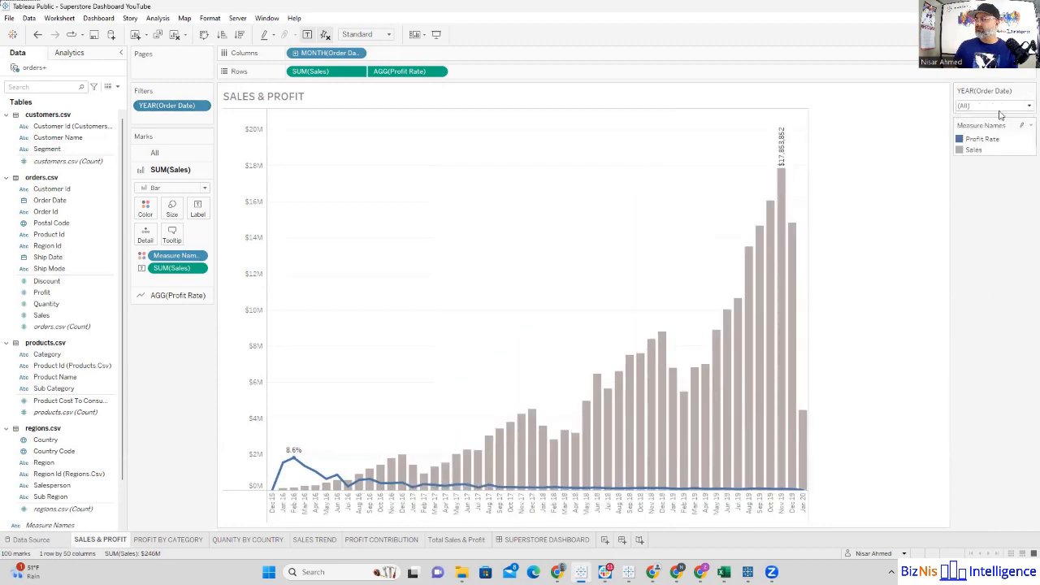
Step: Customize the year filter control to show an Apply button
left_click(1029, 91)
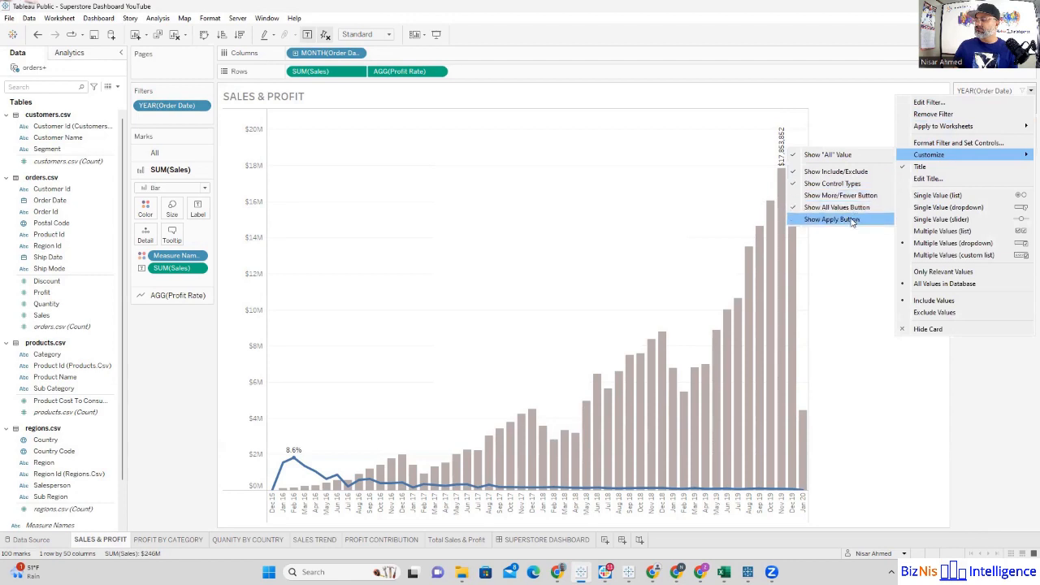
left_click(850, 220)
Step: Exclude 2015, 2016 and 2017 in the year filter and apply the selection
left_click(991, 106)
left_click(964, 139)
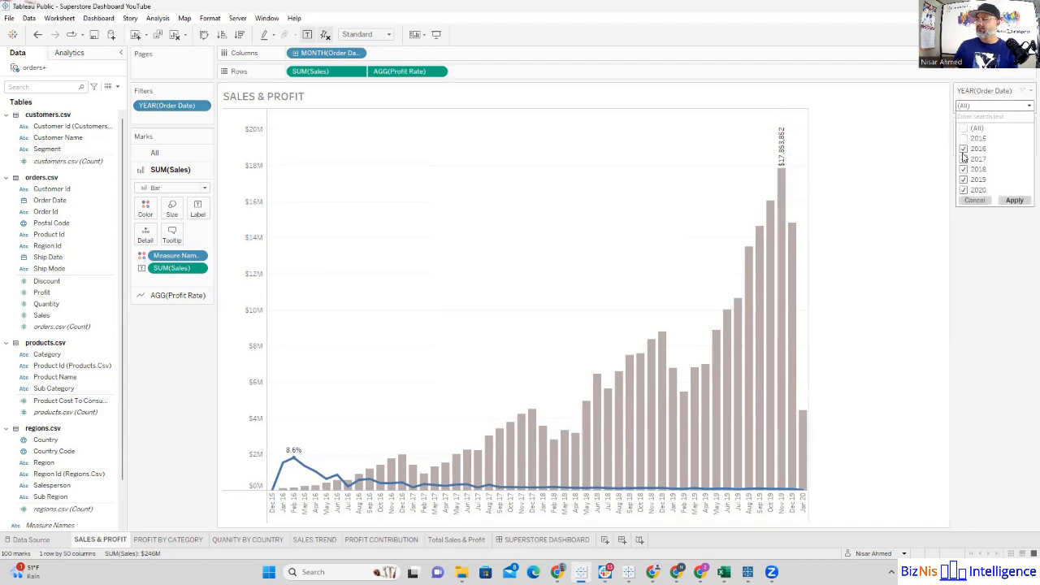
left_click(965, 149)
left_click(964, 159)
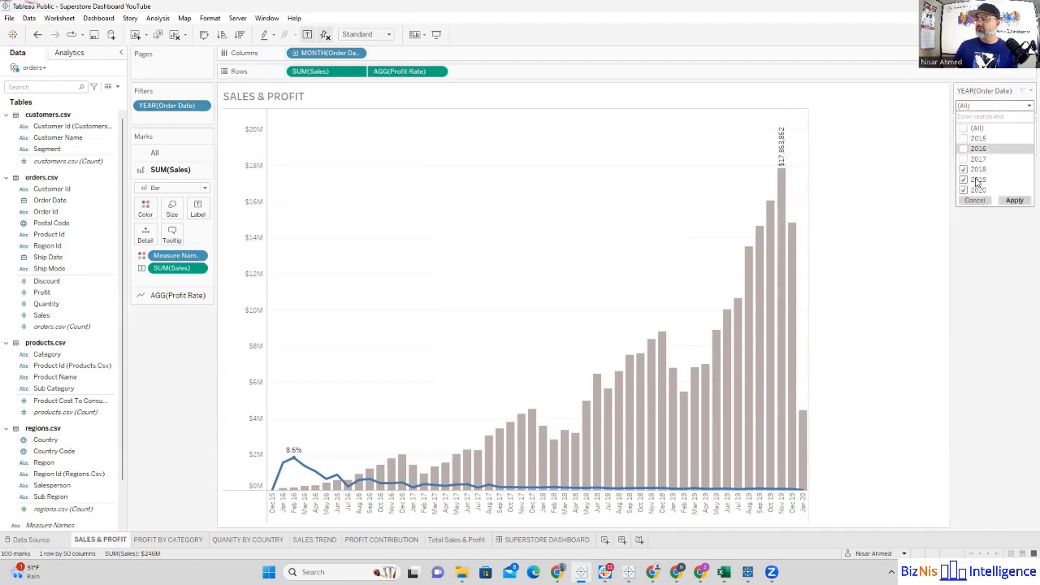
left_click(1014, 200)
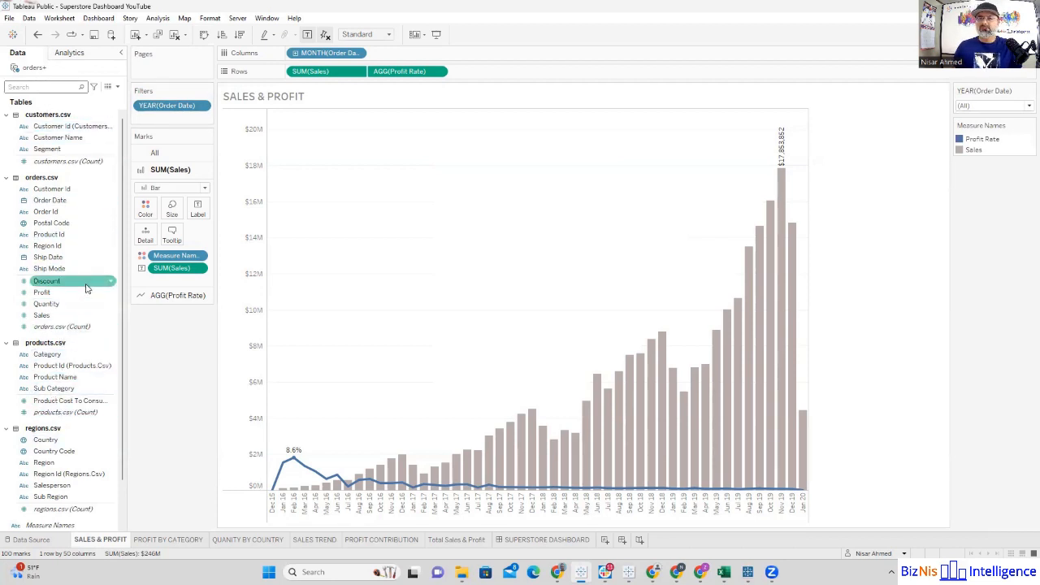
Step: Add a Region filter with all regions selected to the Sales & Profit sheet, and open the Profit by Category sheet
scroll(88, 365, "down", 2)
left_click_drag(73, 419, 183, 118)
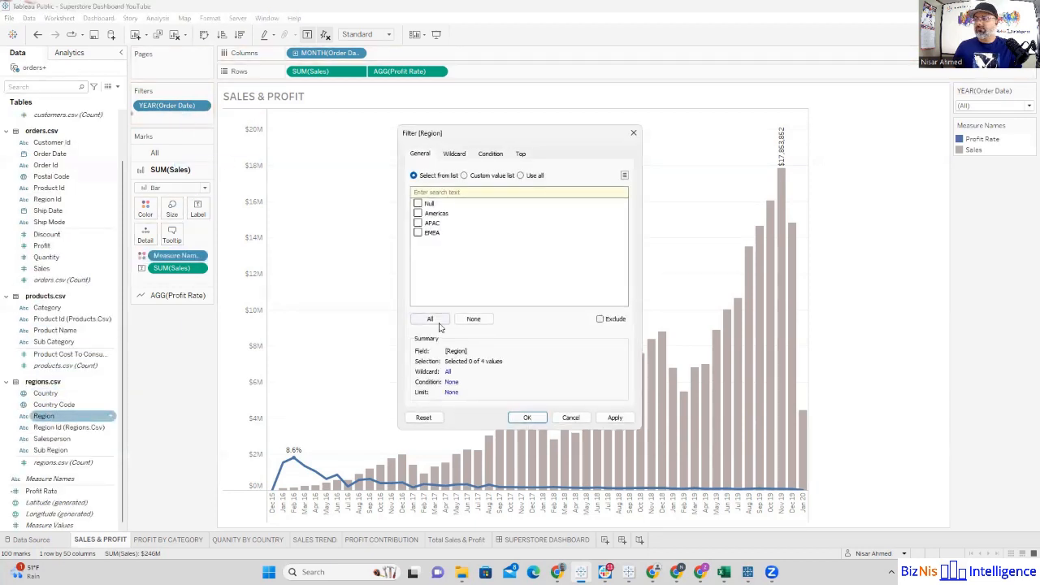
left_click(527, 418)
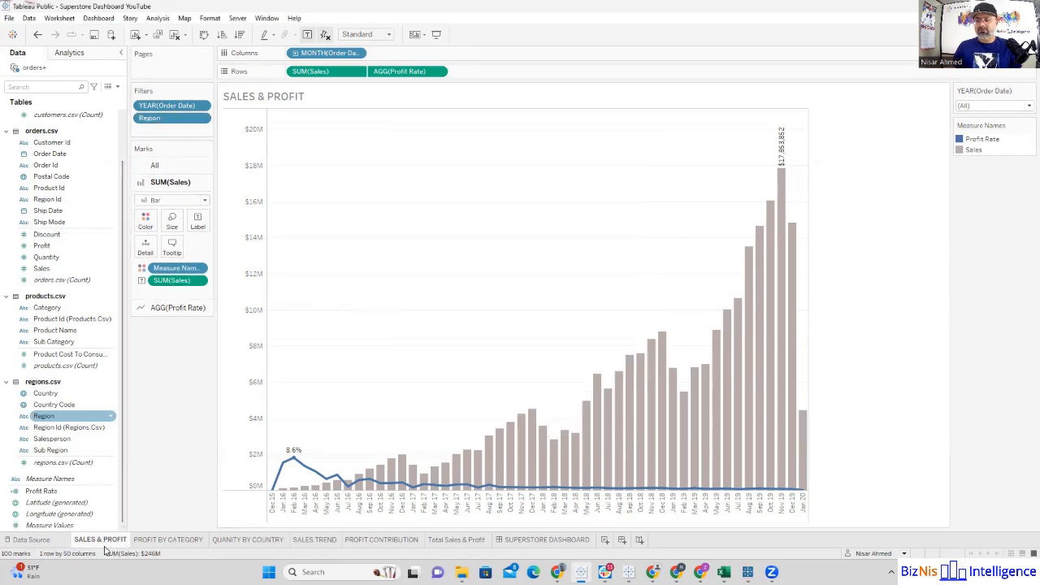
left_click(158, 541)
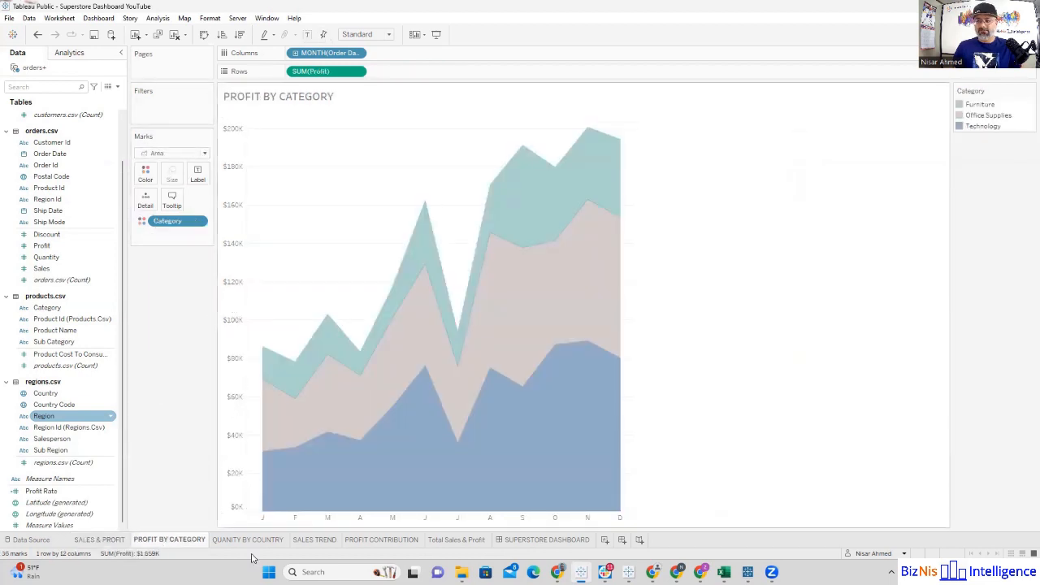
left_click(251, 545)
left_click(306, 544)
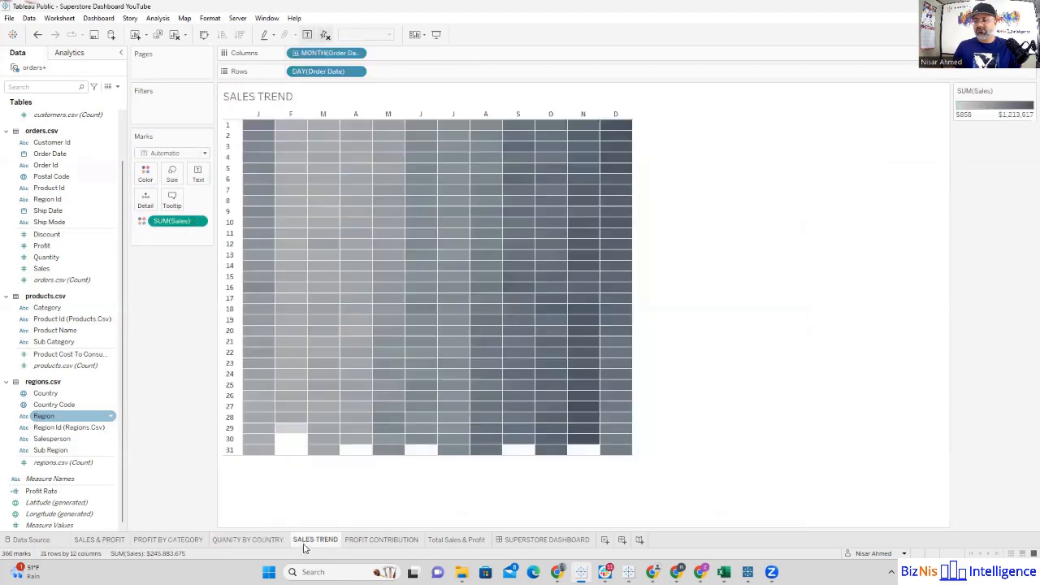
left_click(161, 542)
left_click(111, 542)
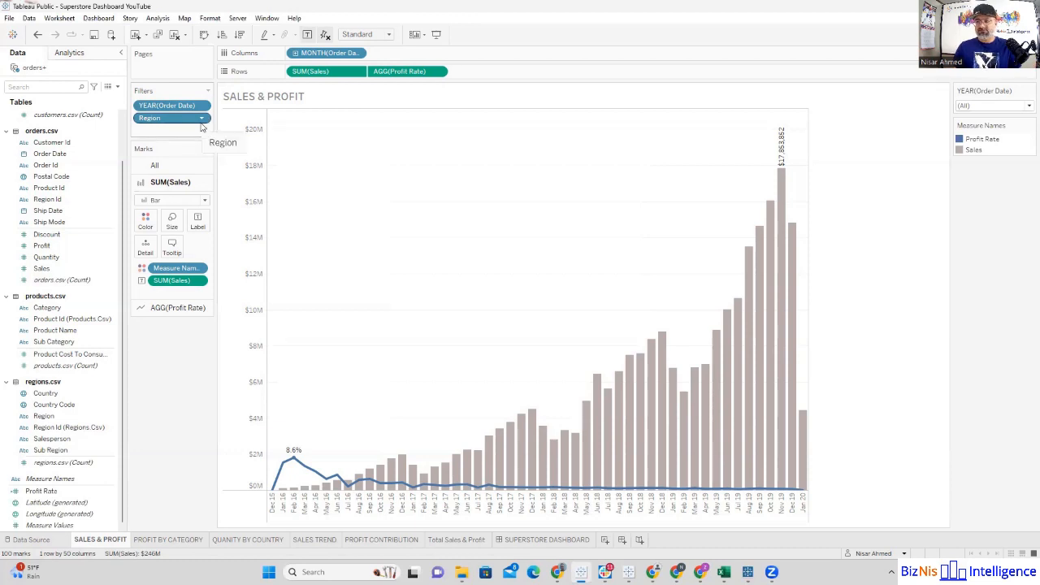
Step: On the Superstore Dashboard, show the Year of Order Date and Region filters of the Sales & Profit sheet
left_click(534, 540)
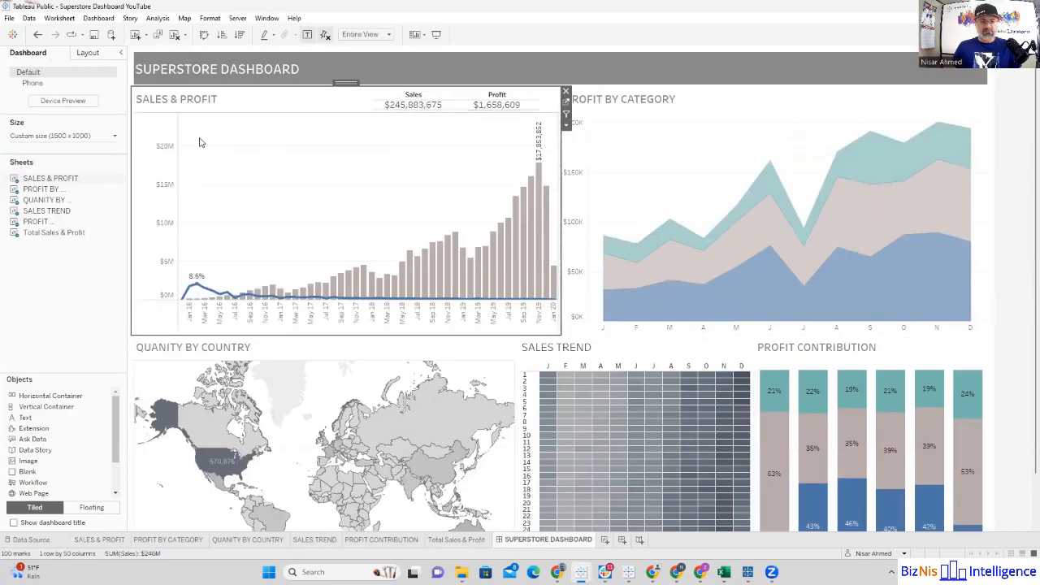
left_click(566, 125)
mouse_move(609, 218)
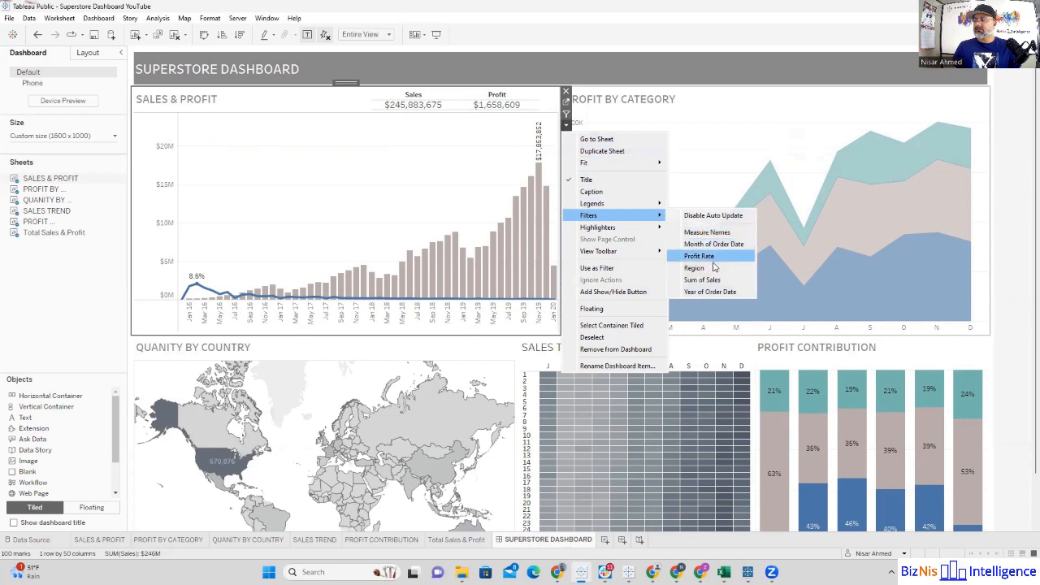
left_click(712, 294)
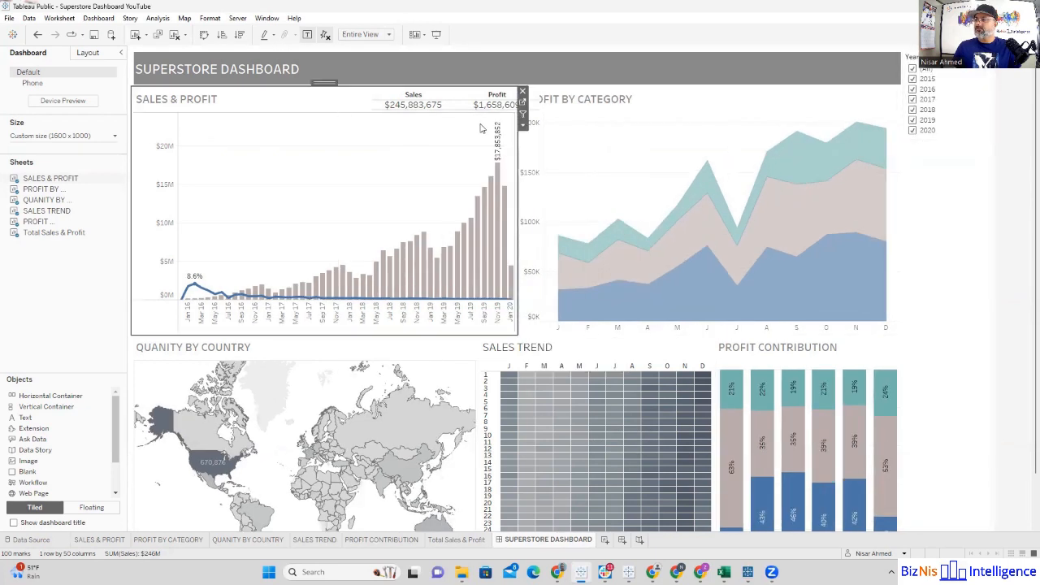
left_click(522, 124)
mouse_move(598, 216)
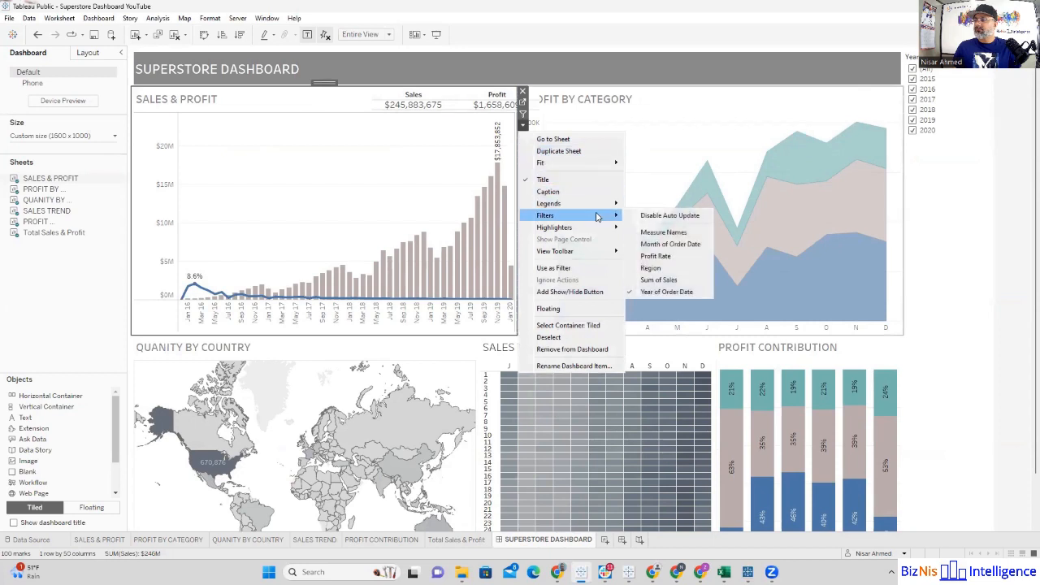
left_click(680, 266)
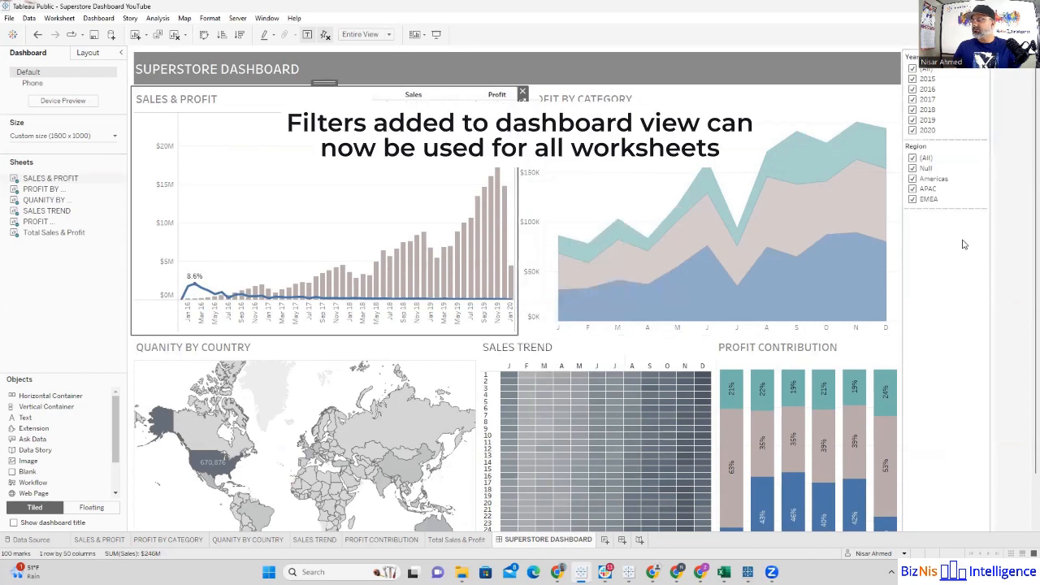
Step: Change the dashboard's year filter to Multiple Values (dropdown) and customize it to show an Apply button
left_click(964, 99)
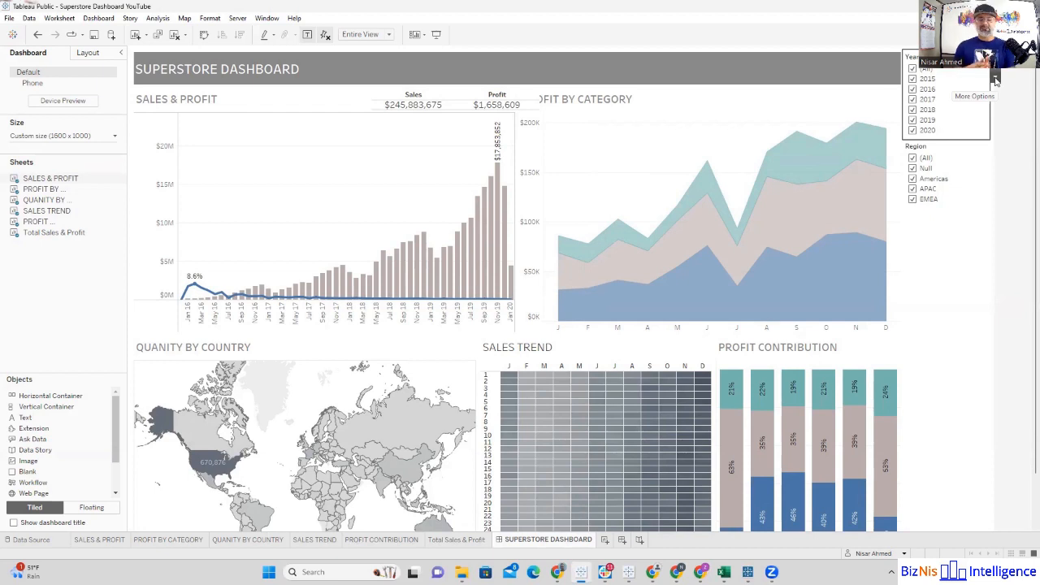
mouse_move(996, 81)
left_mouse_down()
mouse_move(943, 236)
mouse_move(951, 427)
left_mouse_up()
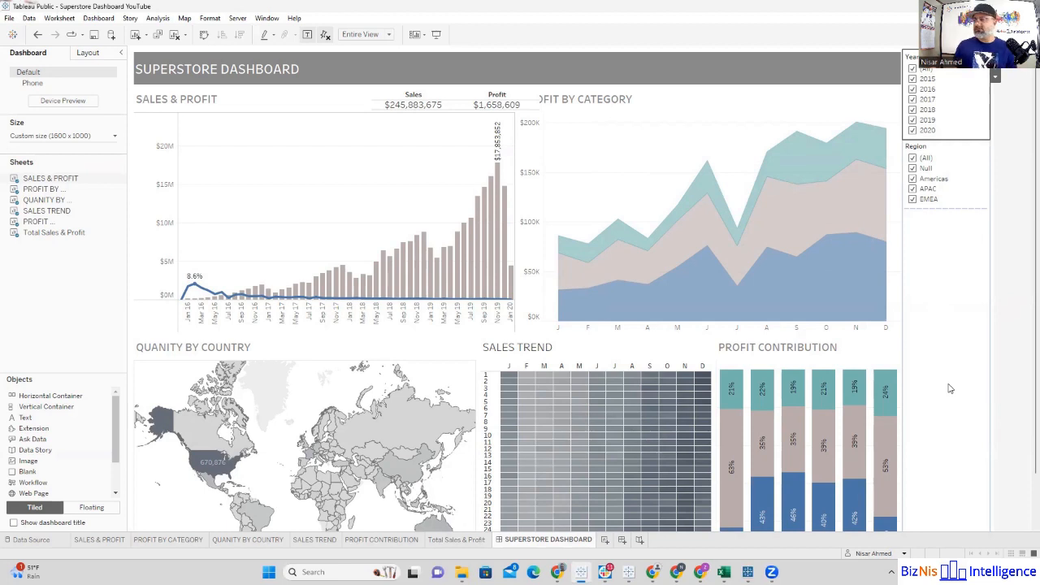
left_click(996, 78)
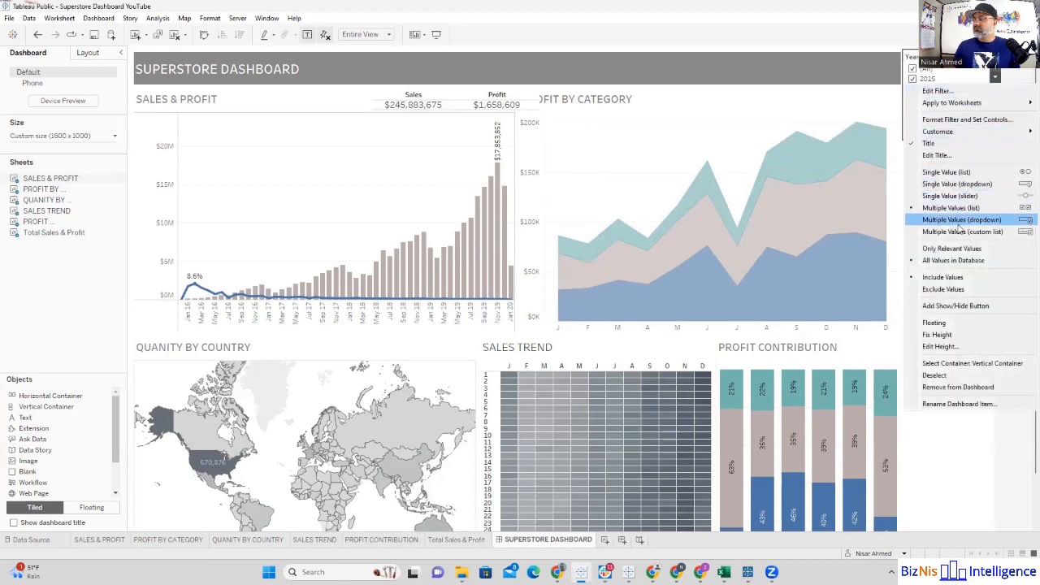
left_click(956, 225)
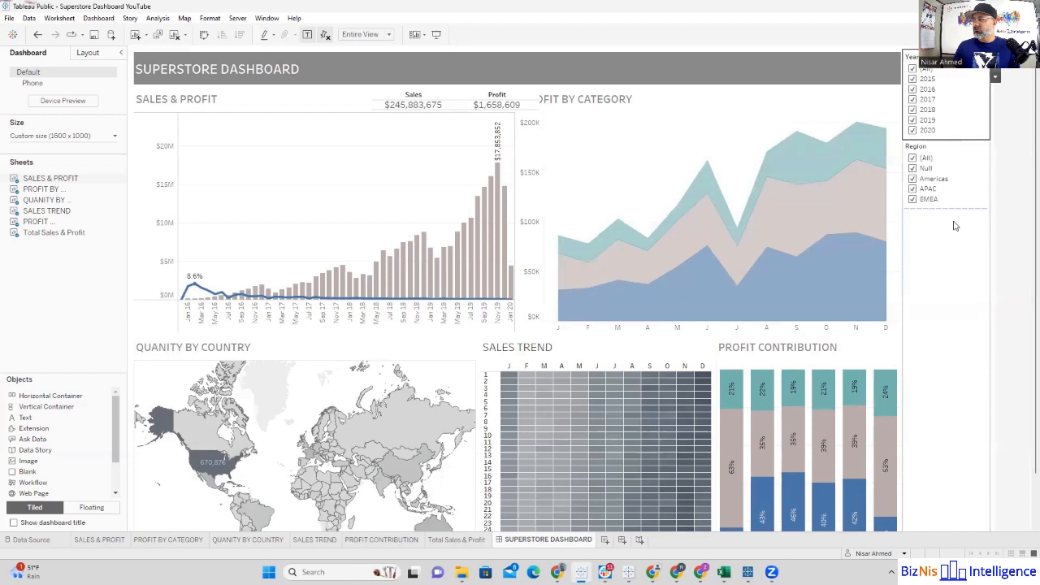
left_click(996, 79)
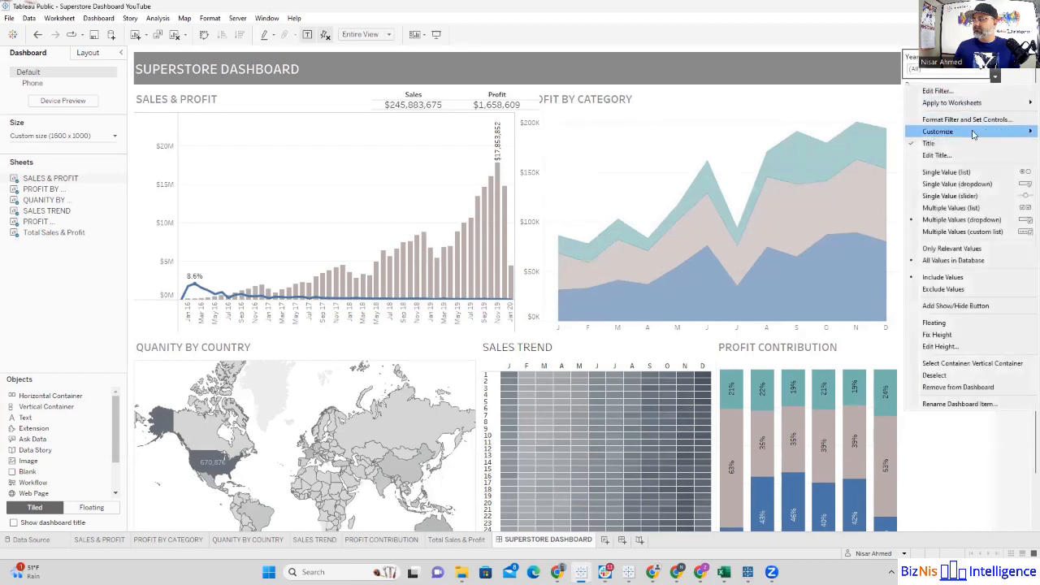
mouse_move(963, 132)
left_click(848, 197)
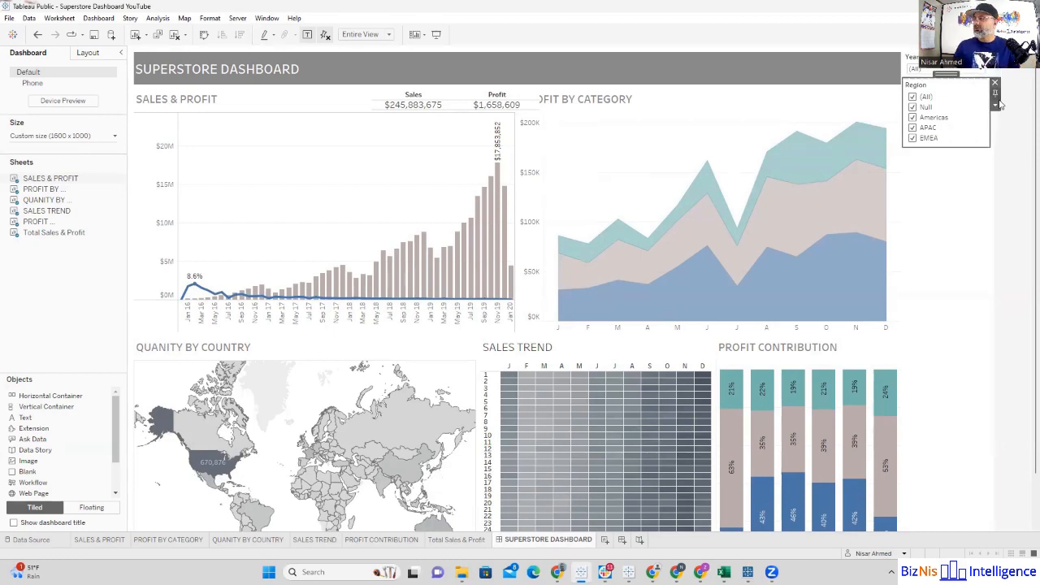
Step: Change the dashboard's Region filter to Multiple Values (dropdown) and customize it to show an Apply button
left_click(995, 105)
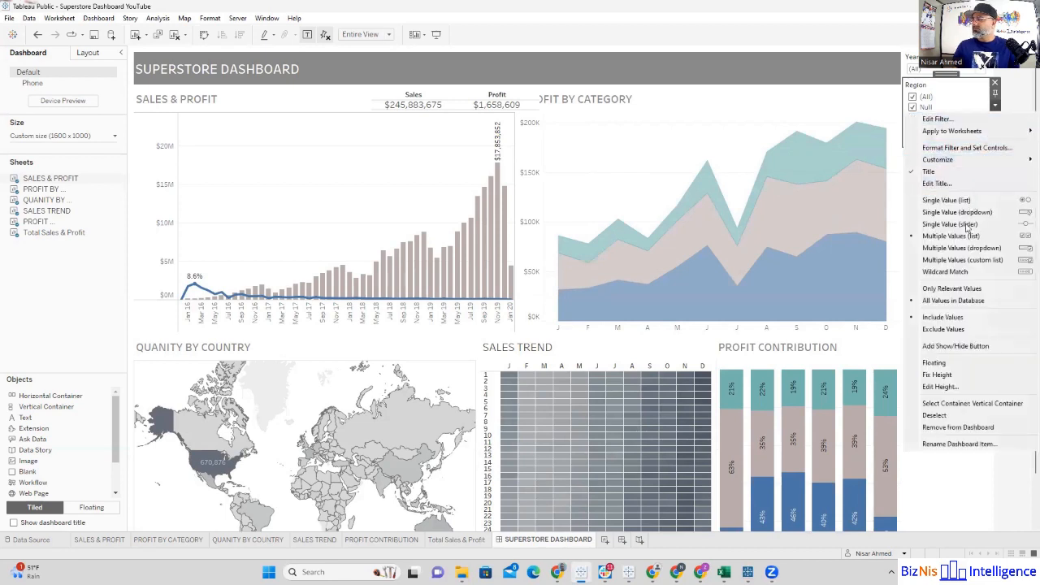
left_click(966, 247)
left_click(995, 107)
mouse_move(947, 160)
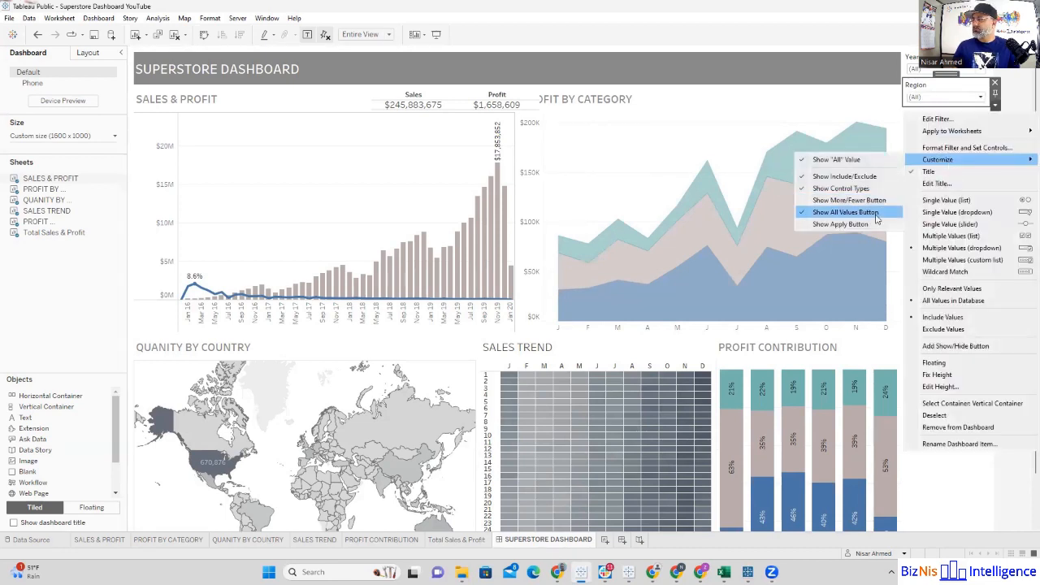
left_click(880, 224)
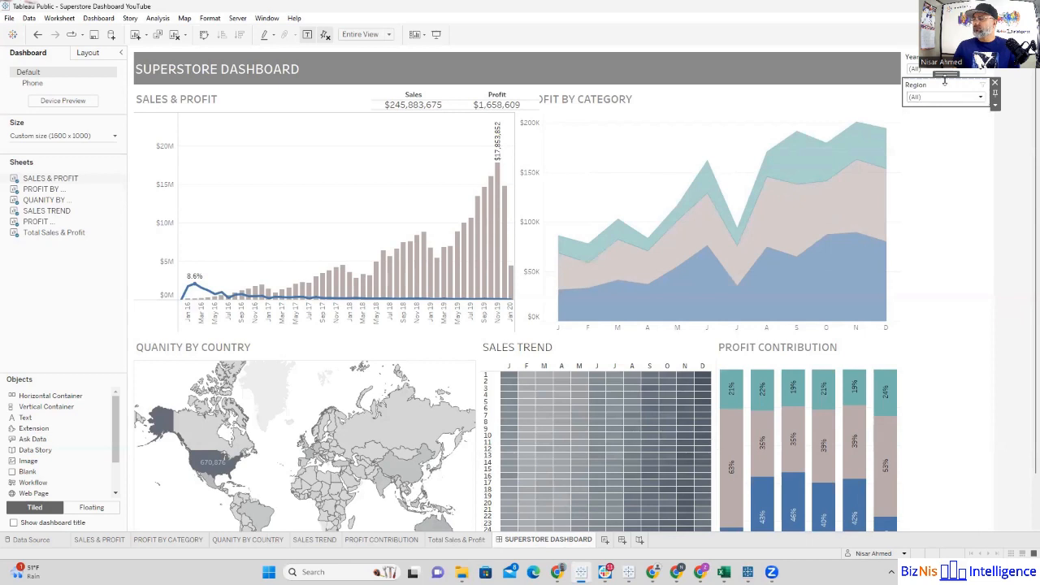
Step: Check the value lists, Apply buttons and customization options of the year and Region filters
left_click(978, 72)
left_click(981, 72)
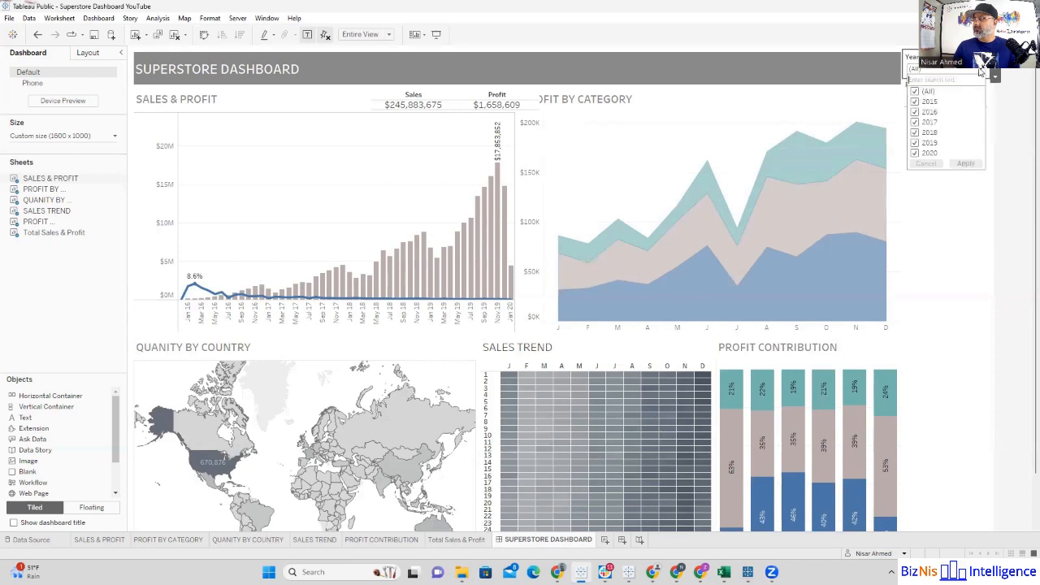
left_click(994, 77)
left_click(995, 76)
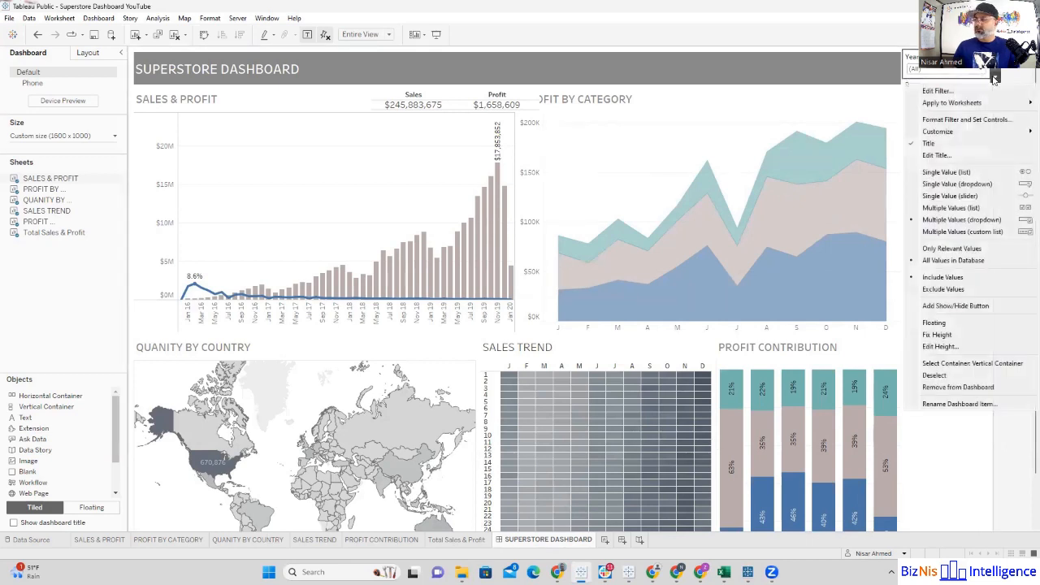
mouse_move(942, 134)
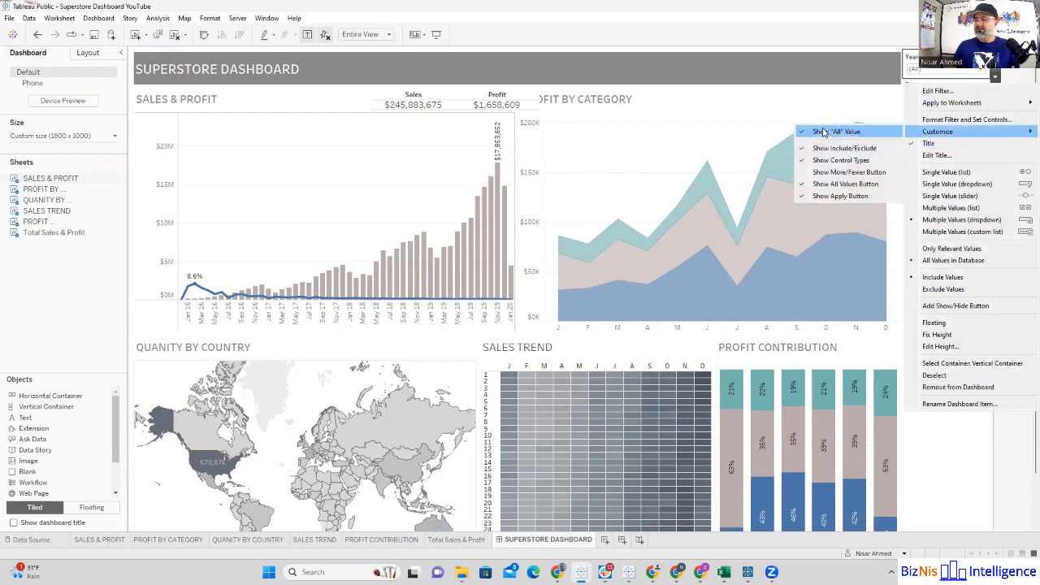
left_click(1022, 73)
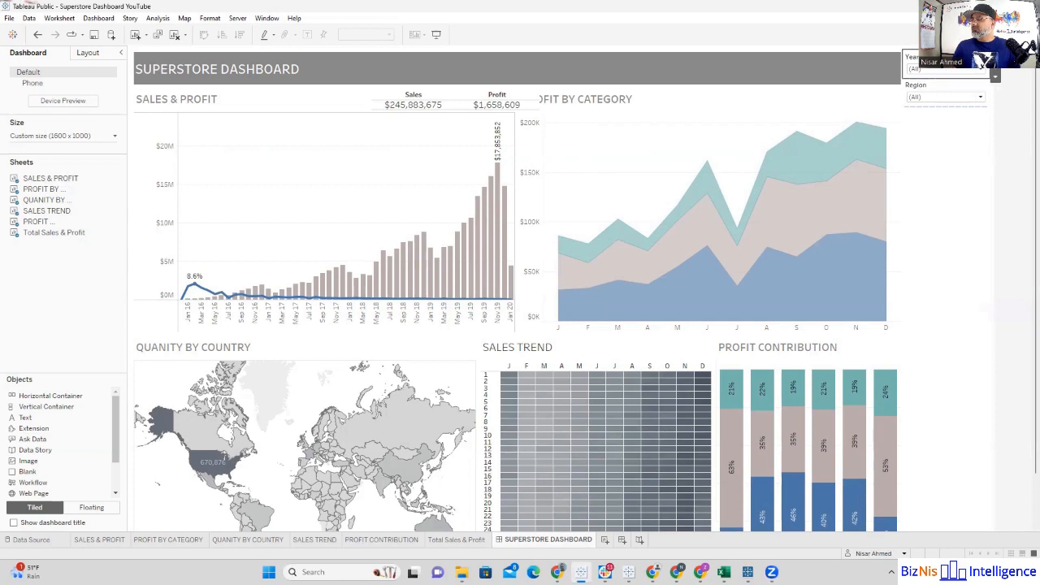
left_click(967, 91)
left_click(982, 98)
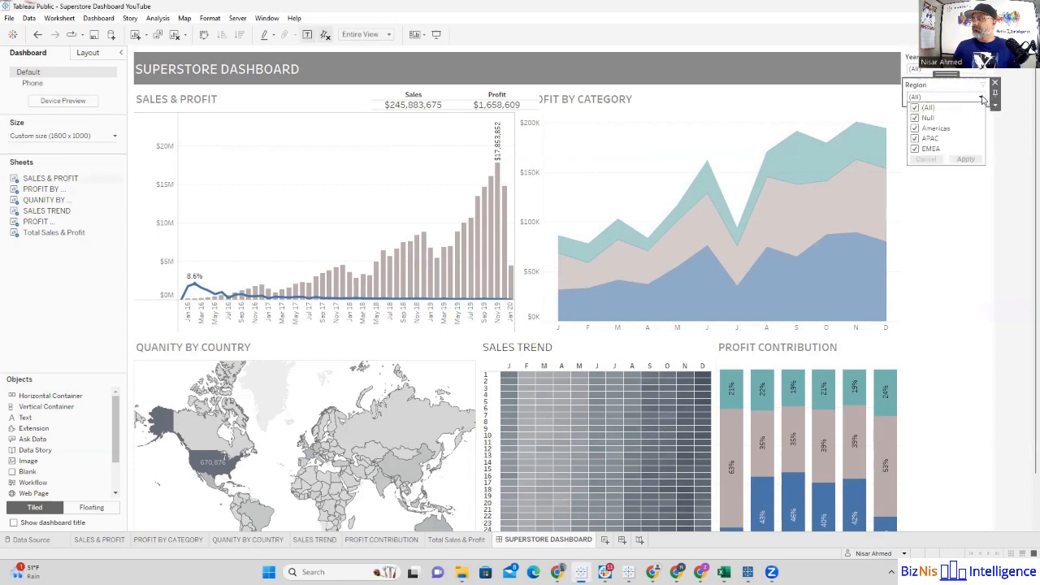
left_click(982, 98)
Step: Make the year filter floating and place it in the dashboard's header bar beside the title
left_click(968, 72)
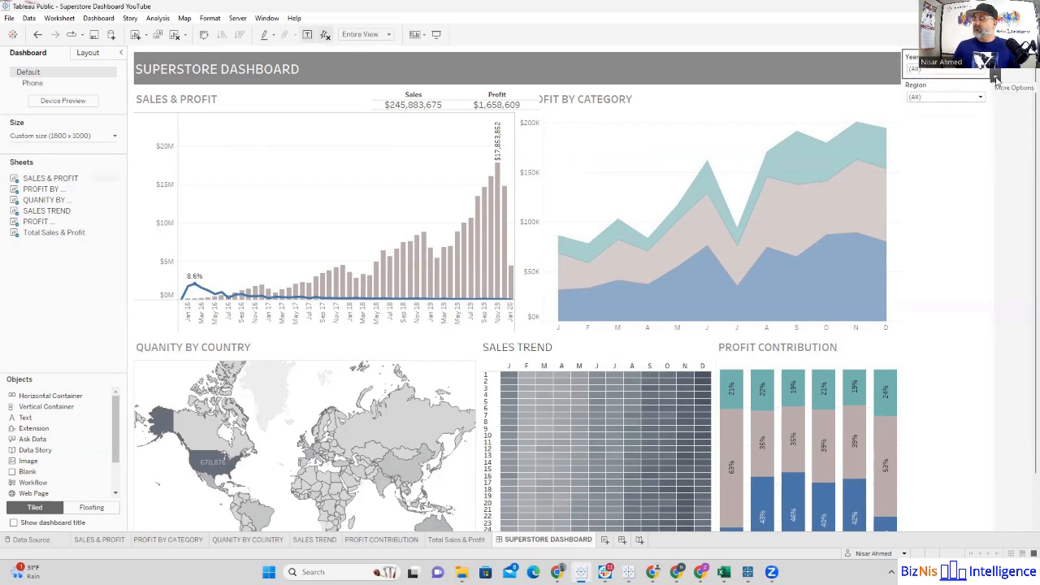
left_click(994, 77)
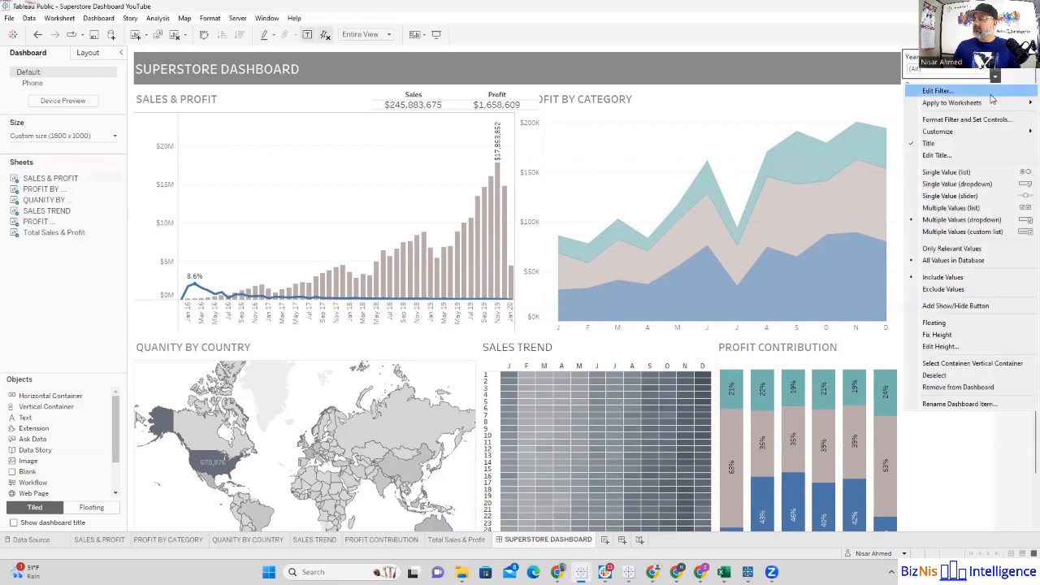
left_click(945, 322)
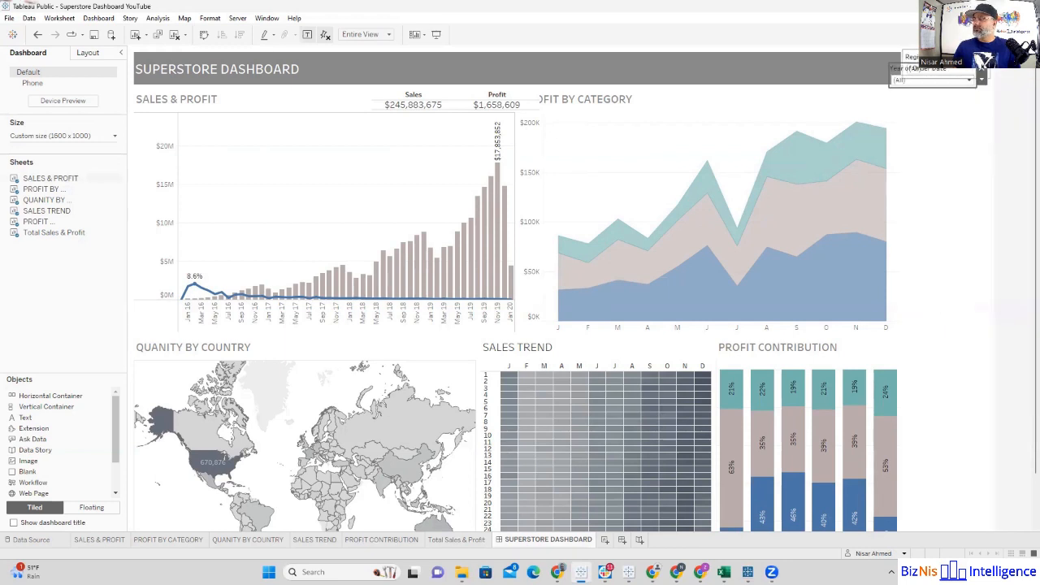
left_click_drag(938, 65, 400, 57)
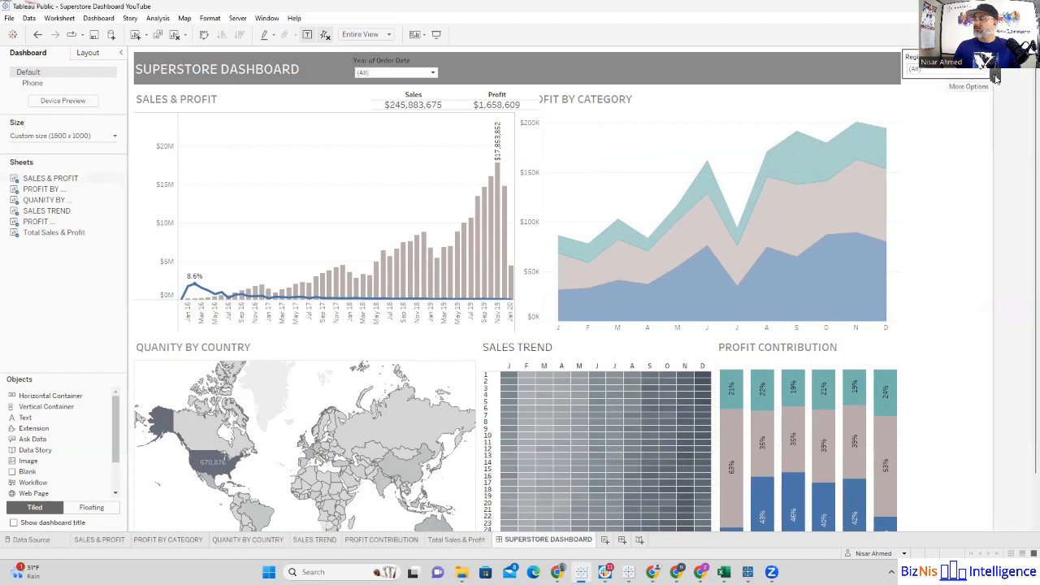
Step: Make the Region filter floating and place it in the header bar just right of the year filter
left_click(994, 78)
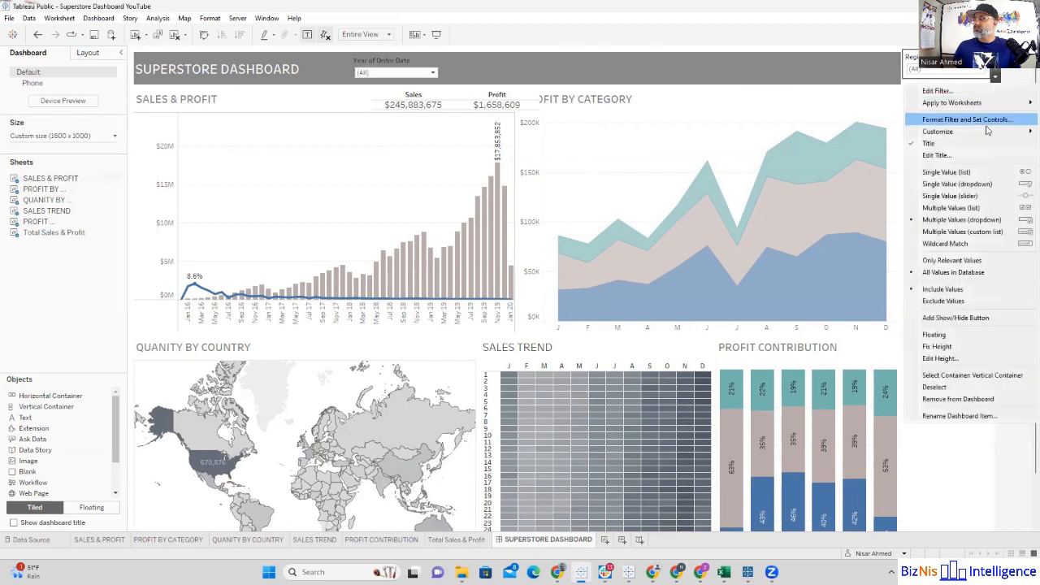
left_click(950, 334)
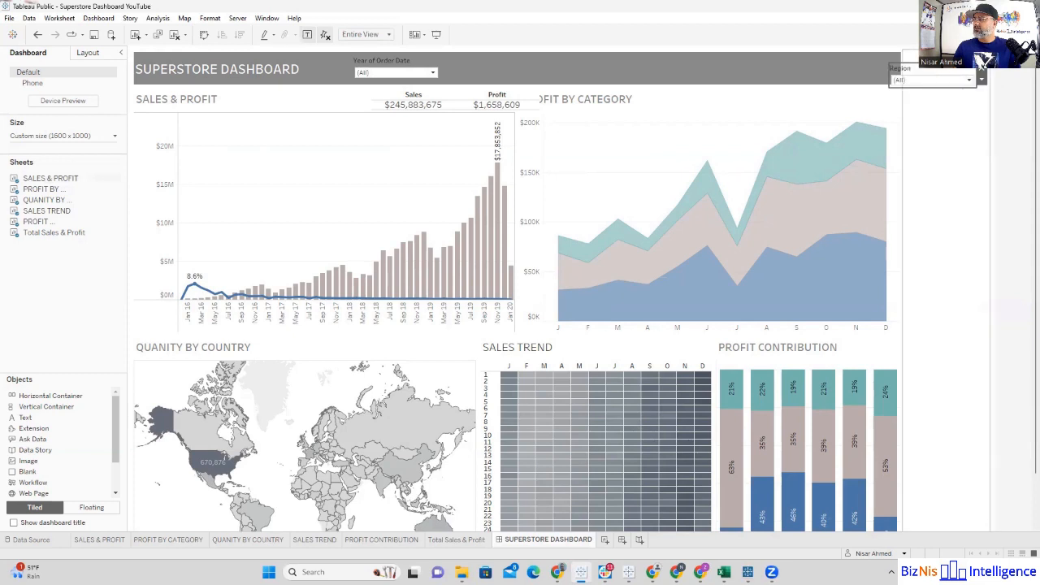
left_click_drag(939, 66, 492, 57)
Step: Set the floating year filter's y position to 20 so that it lines up with the Region filter
left_click(399, 64)
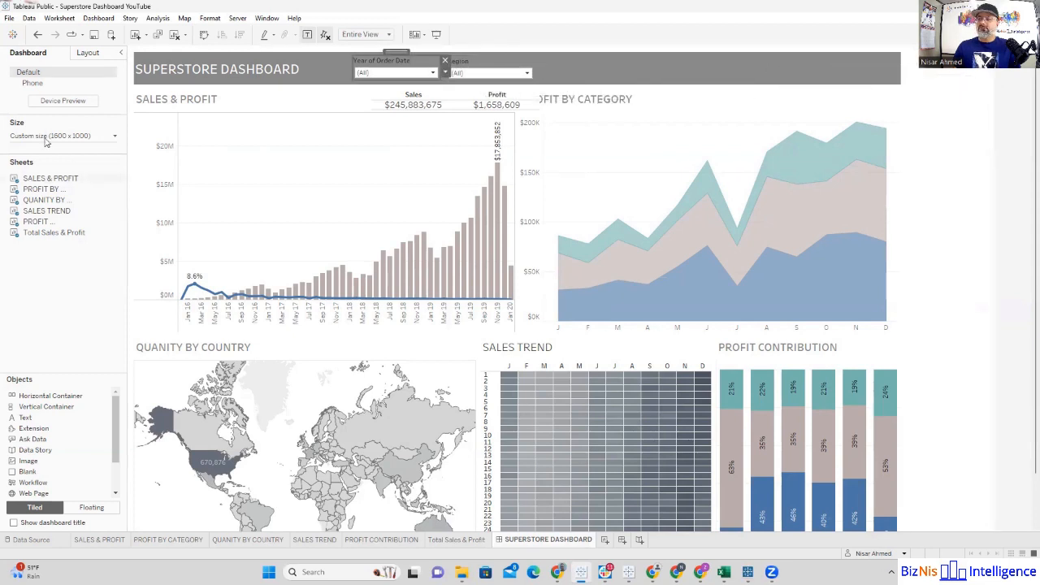
left_click(88, 53)
left_click(22, 163)
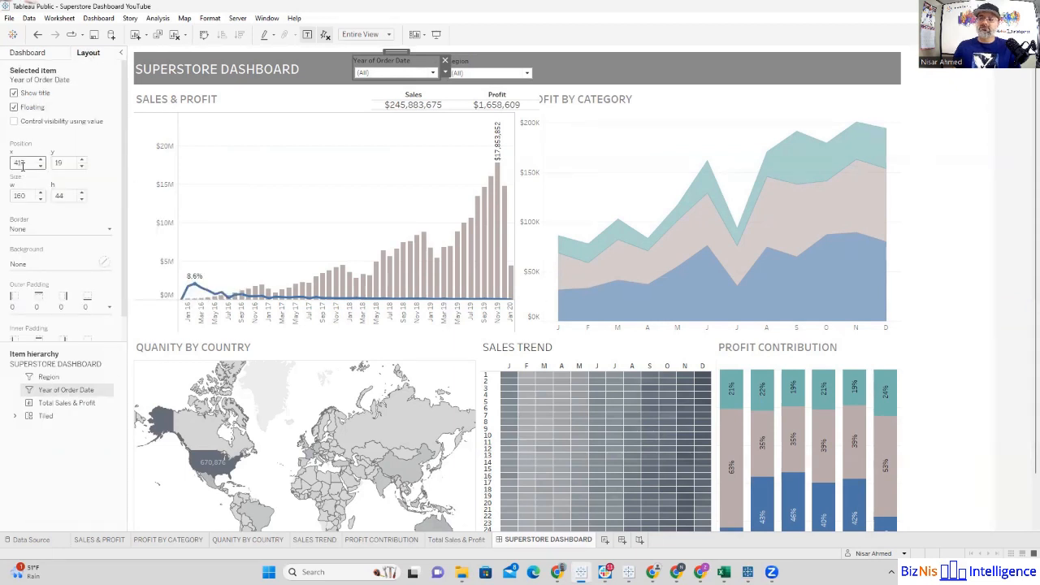
left_click(473, 68)
left_click(389, 65)
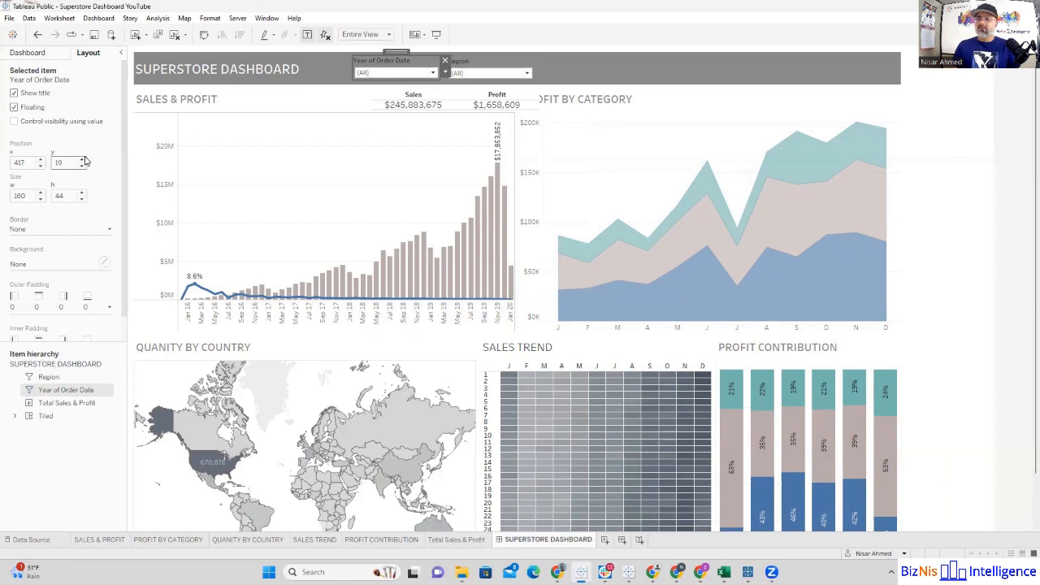
left_click(460, 61)
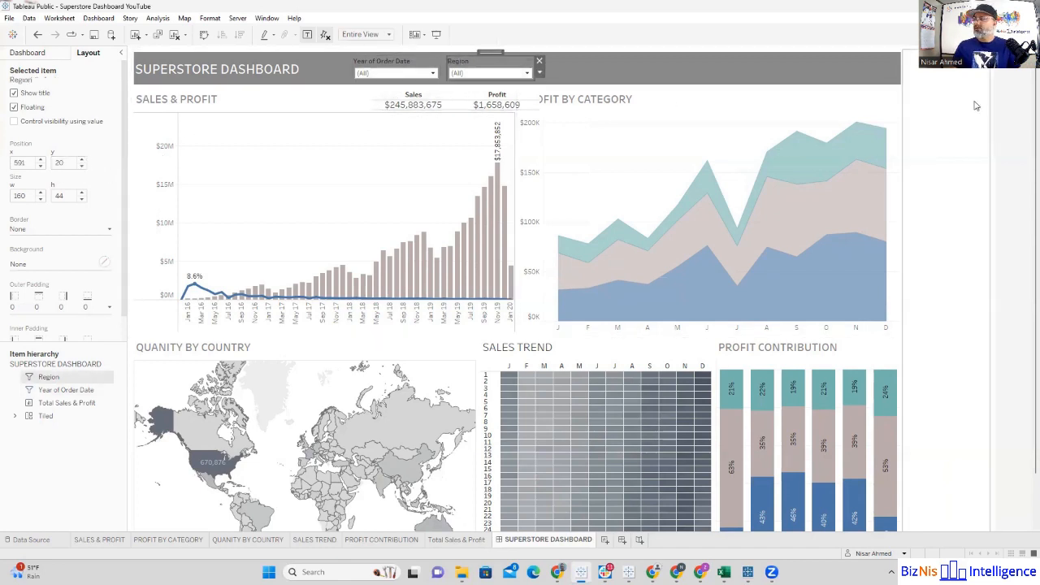
Step: Compare the position and size settings of the tiled vertical container with those of the floating year filter
left_click(976, 105)
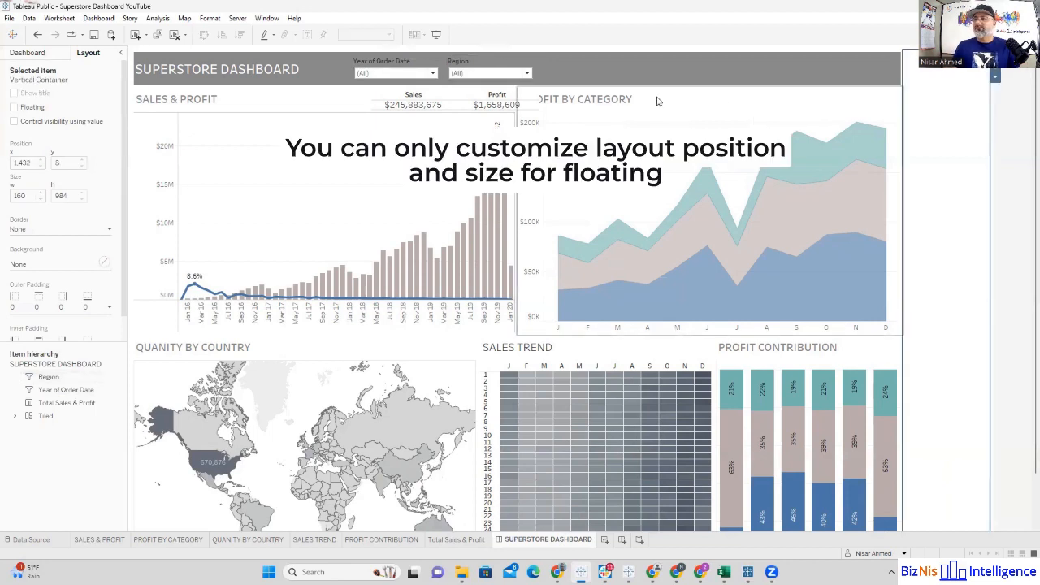
left_click(402, 69)
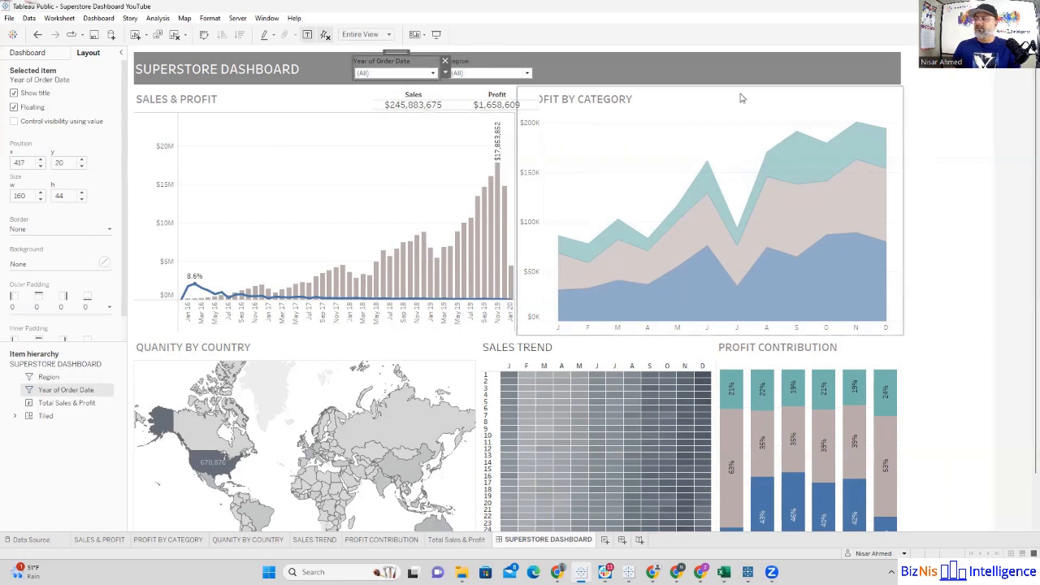
left_click(929, 110)
Step: Set the text colour of the year filter's title to white
left_click(394, 65)
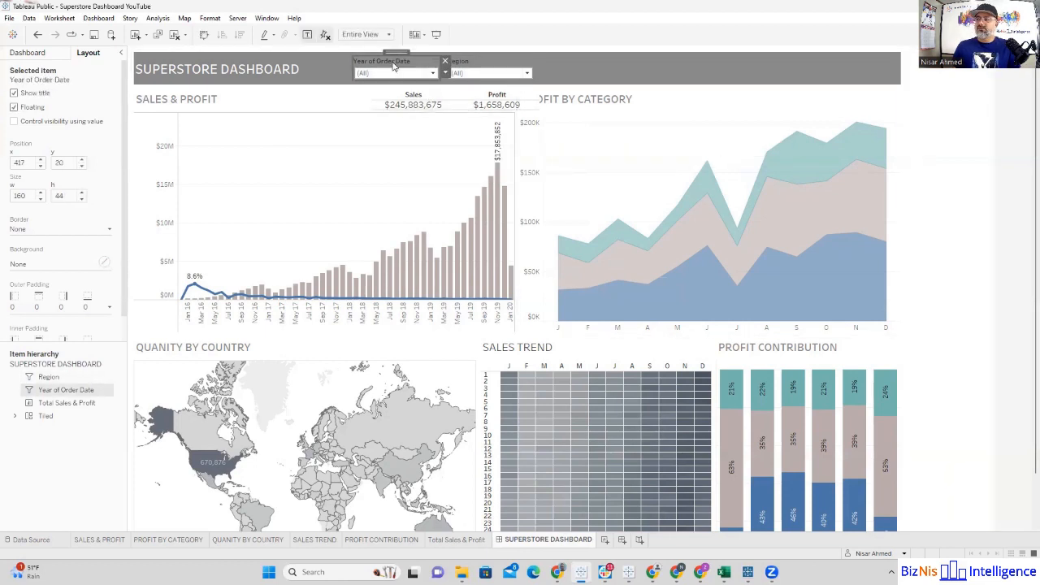
double_click(394, 65)
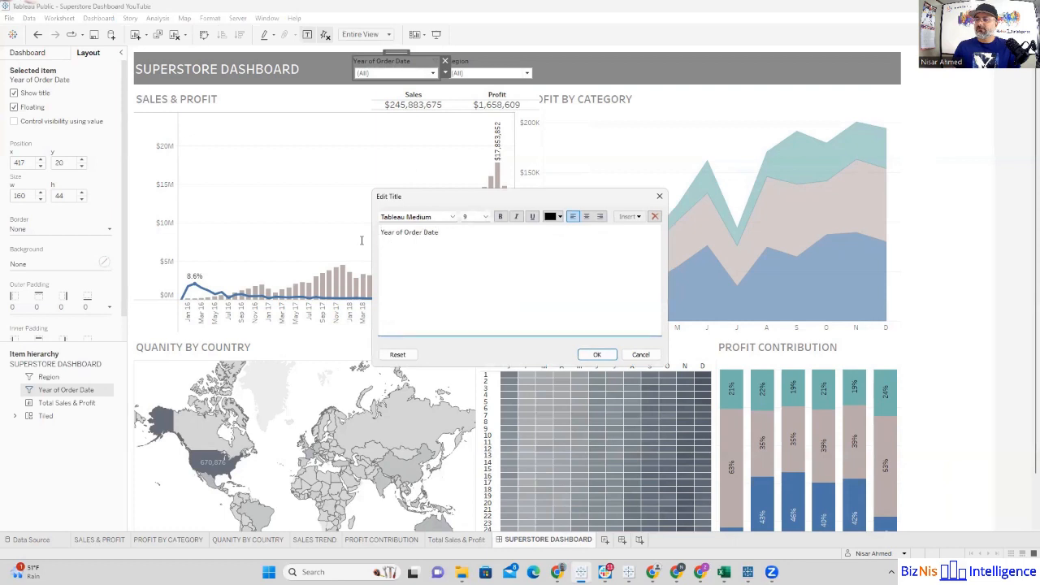
key("ctrl+a")
left_click(560, 217)
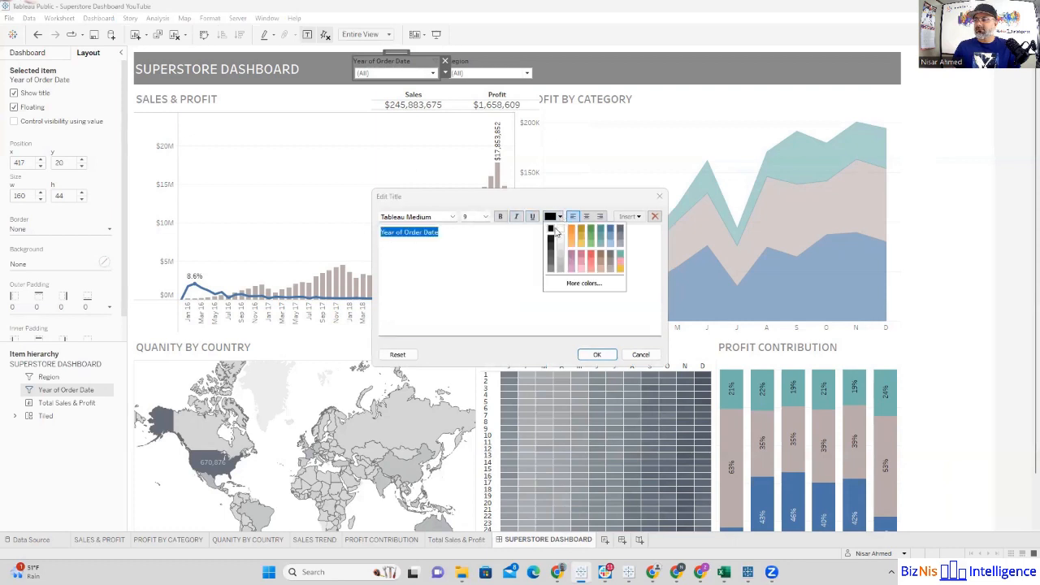
left_click(558, 233)
left_click(597, 352)
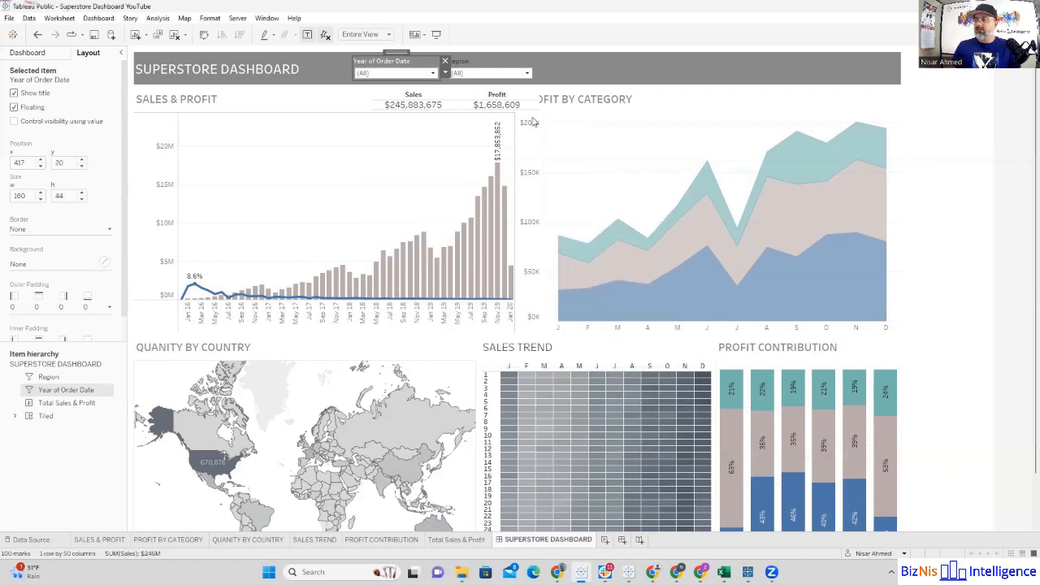
Step: Set the text colour of the Region filter's title to white
left_click(472, 65)
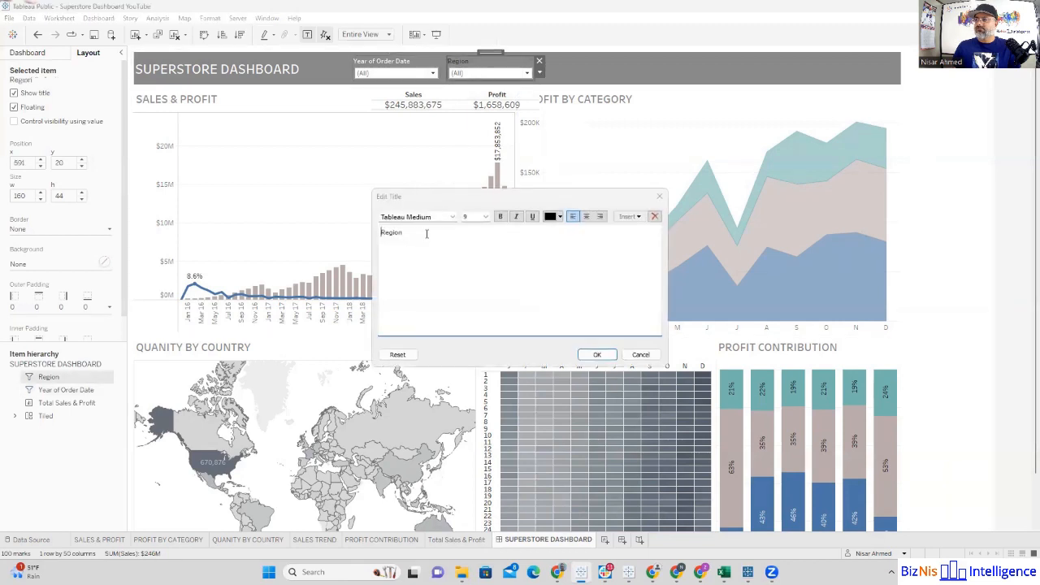
key("Escape")
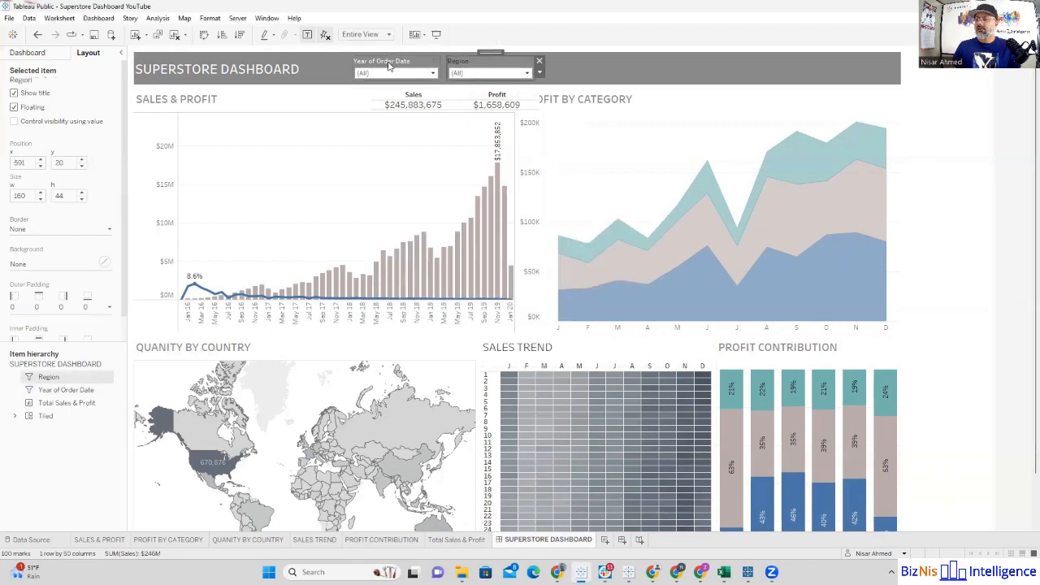
double_click(463, 69)
left_click_drag(421, 235, 380, 234)
left_click(560, 217)
left_click(560, 231)
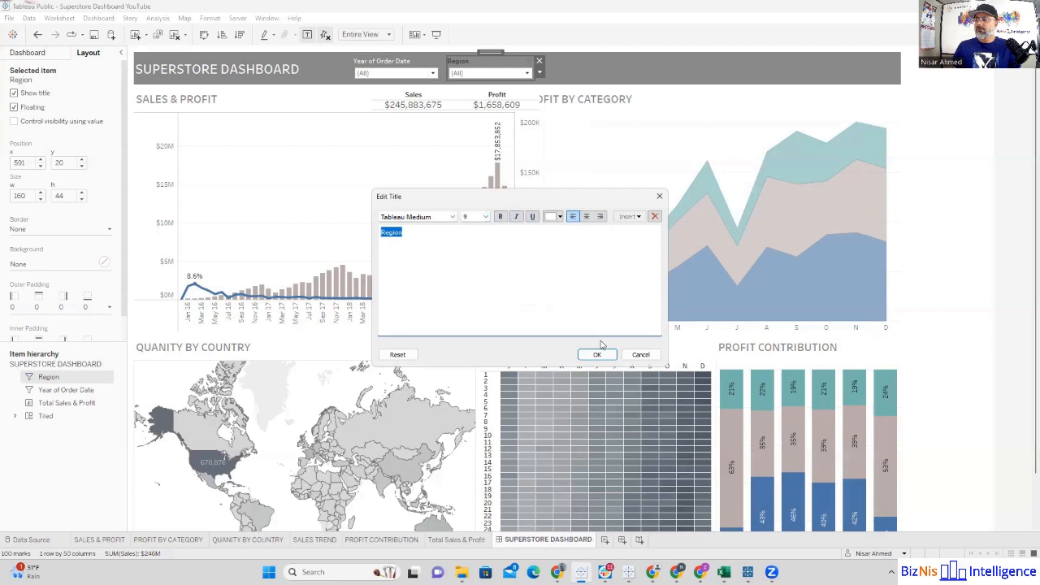
left_click(600, 353)
Step: Change the year filter's title to "Order Date" and make its text white
left_click(388, 65)
double_click(388, 65)
left_click(405, 232)
key("BackSpace")
key("BackSpace")
key("BackSpace")
key("BackSpace")
key("BackSpace")
key("BackSpace")
key("BackSpace")
key("BackSpace")
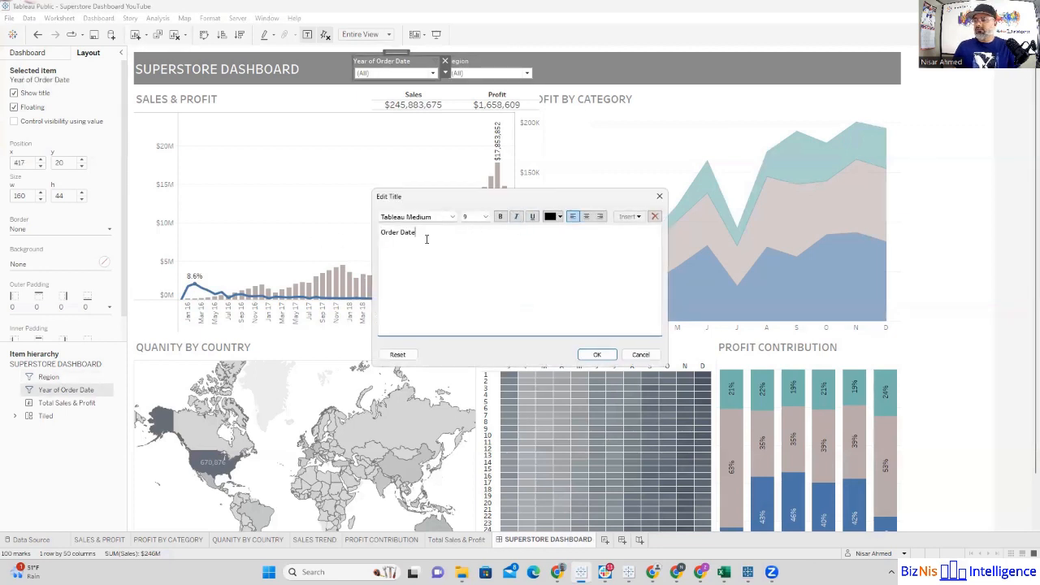
left_click_drag(426, 236, 380, 234)
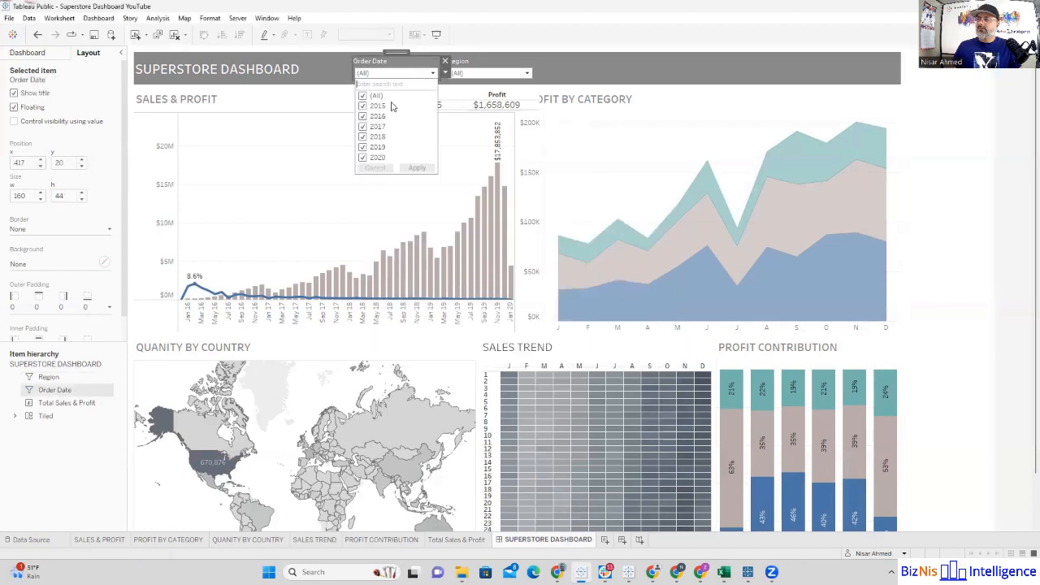
Step: Try the Order Date filter with 2015 and 2016 excluded and restore all years
left_click(362, 106)
left_click(363, 116)
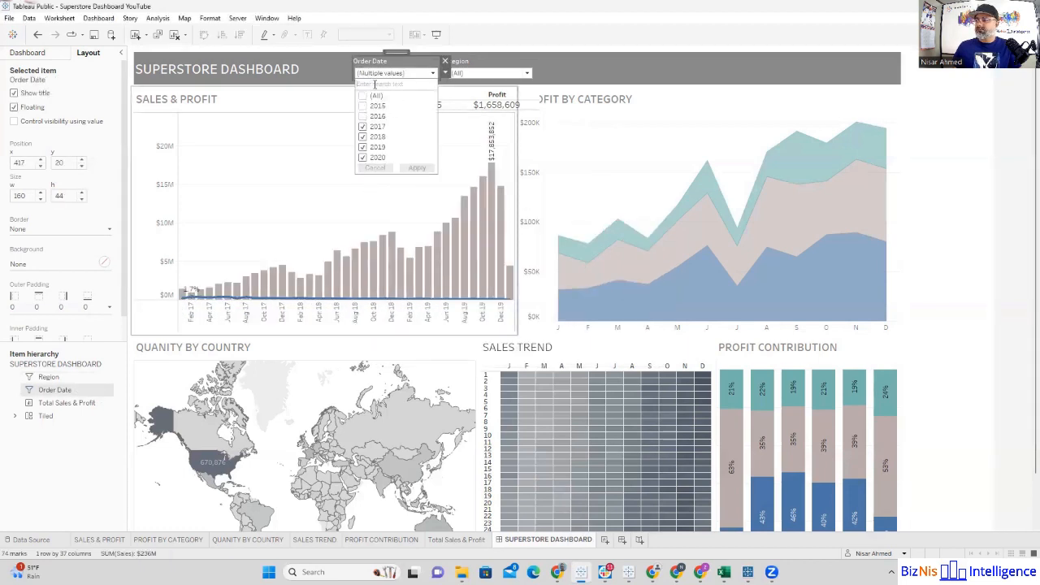
left_click(408, 64)
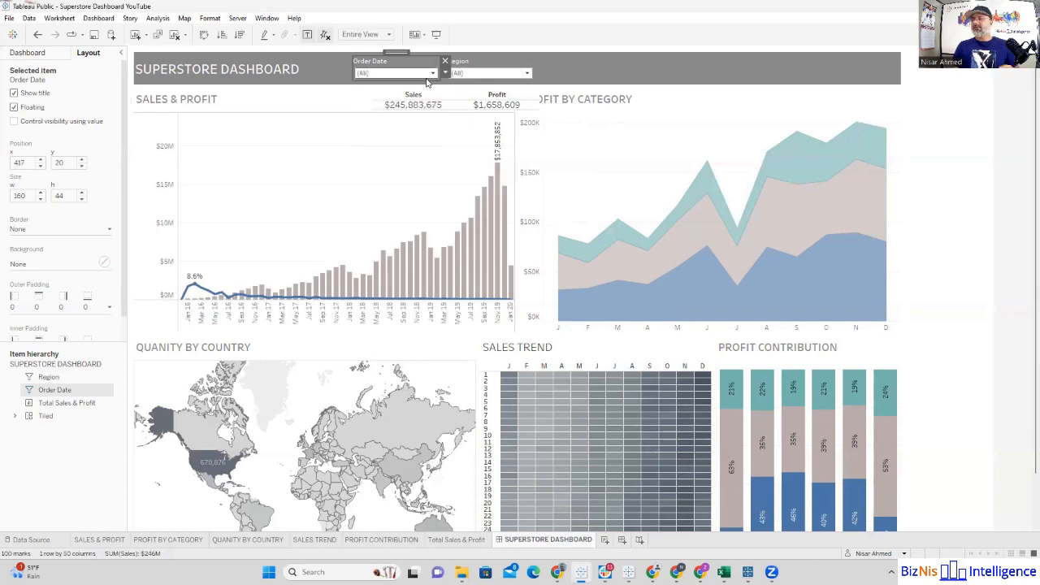
left_click(445, 74)
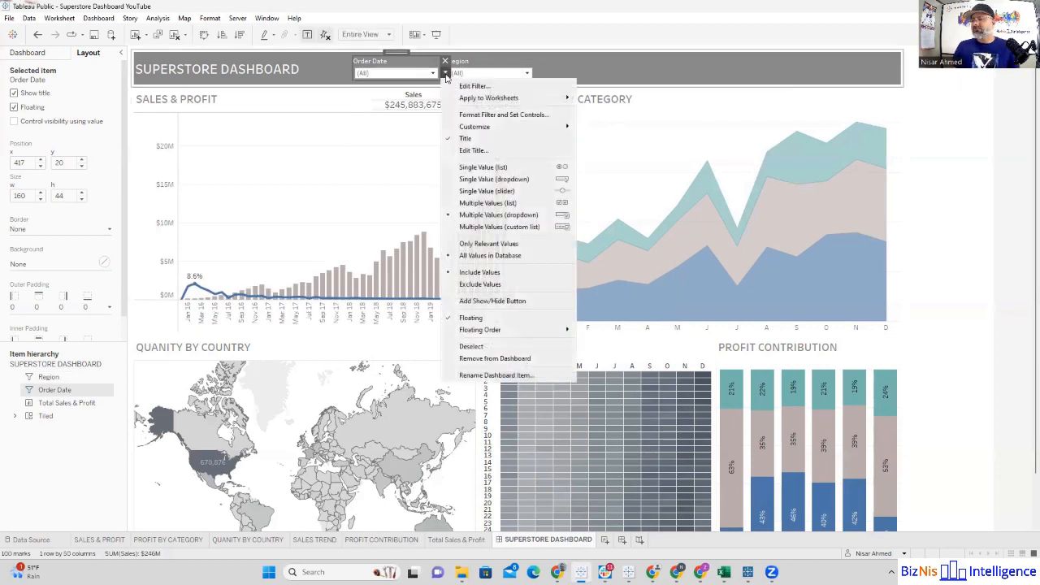
mouse_move(477, 100)
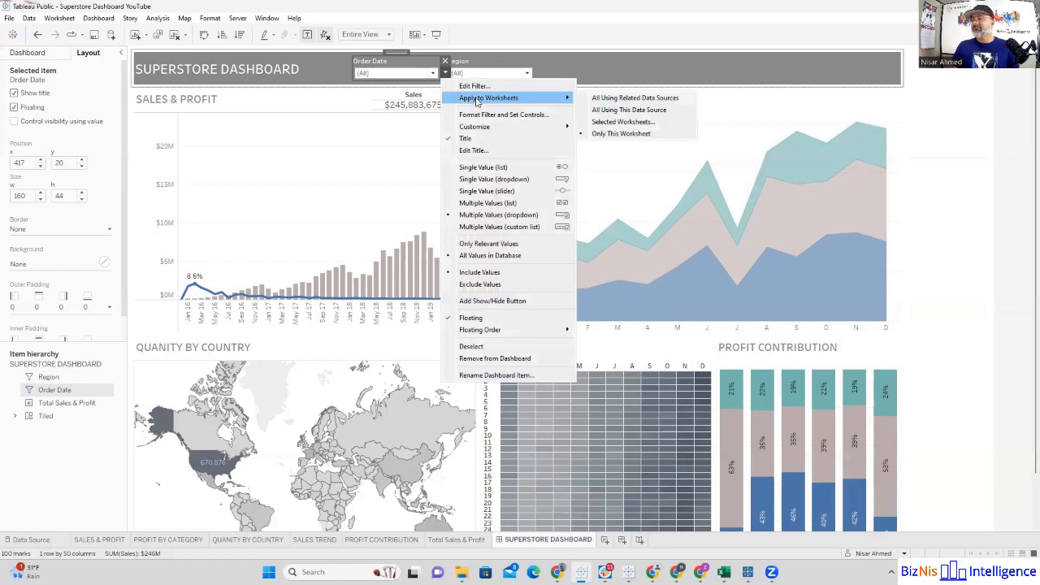
left_click(605, 123)
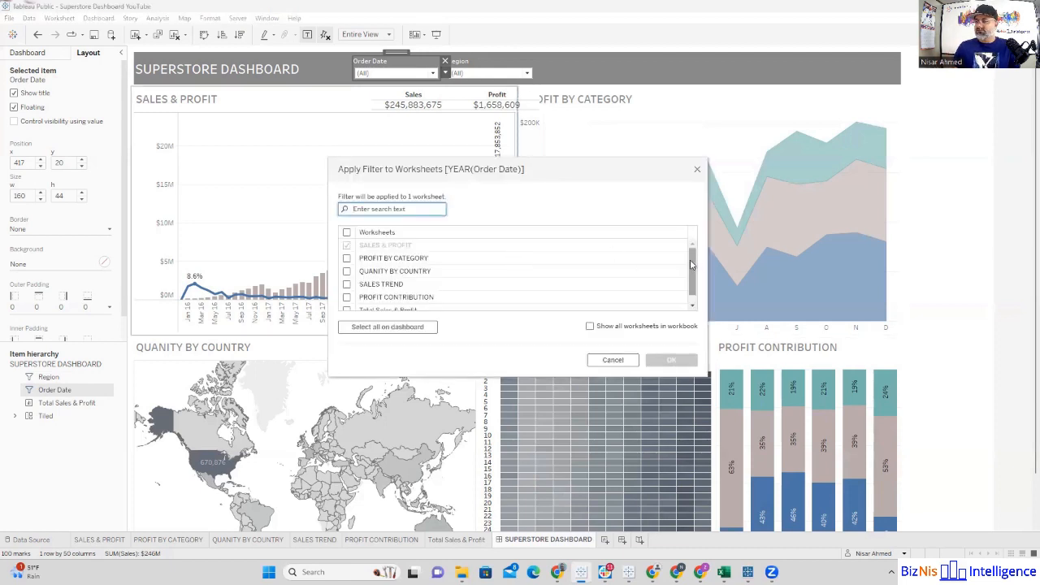
scroll(691, 264, "down", 1)
left_click(347, 248)
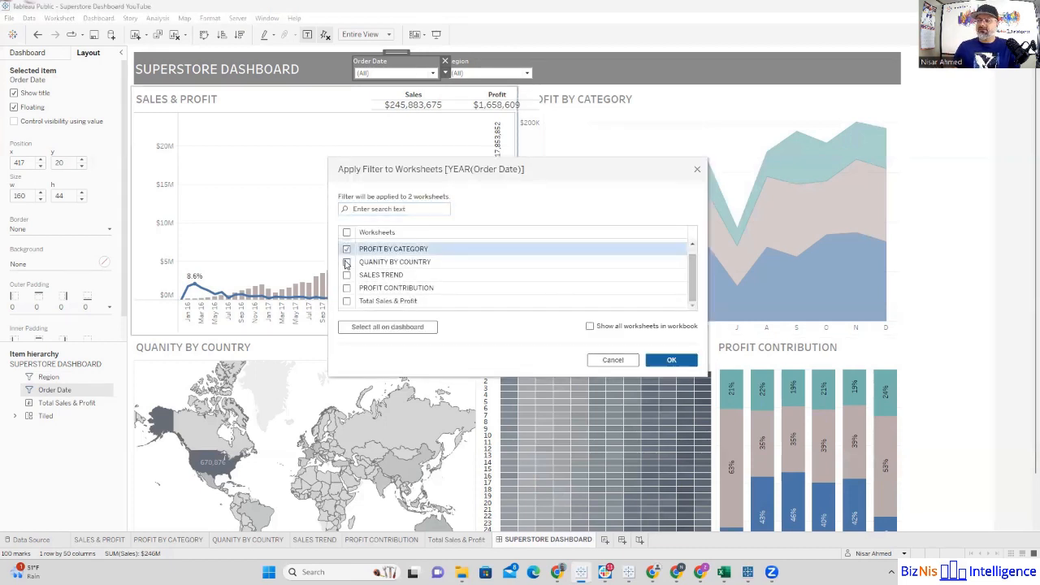
left_click(347, 262)
left_click(347, 275)
left_click(377, 327)
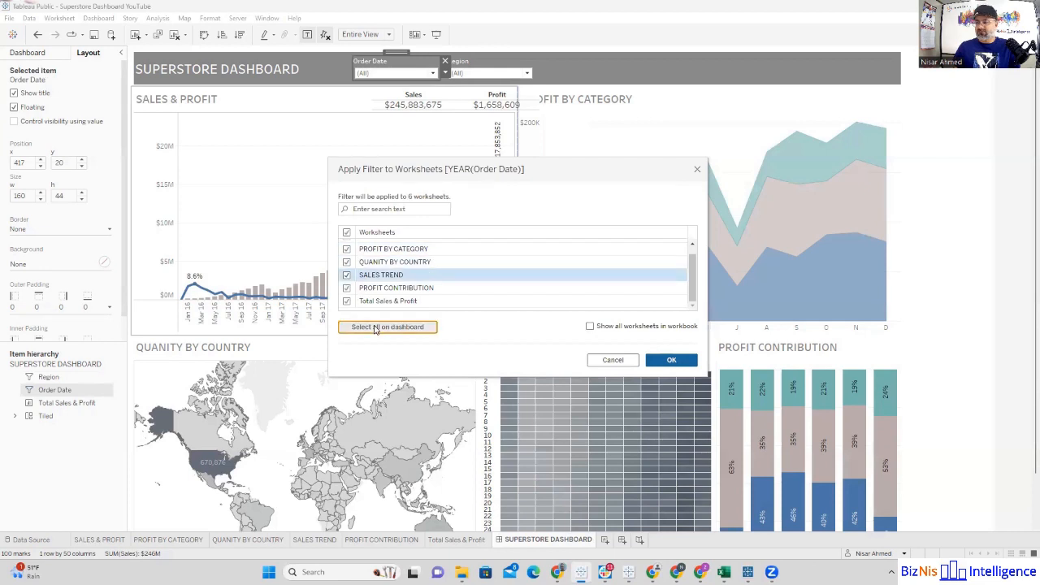
left_click(611, 361)
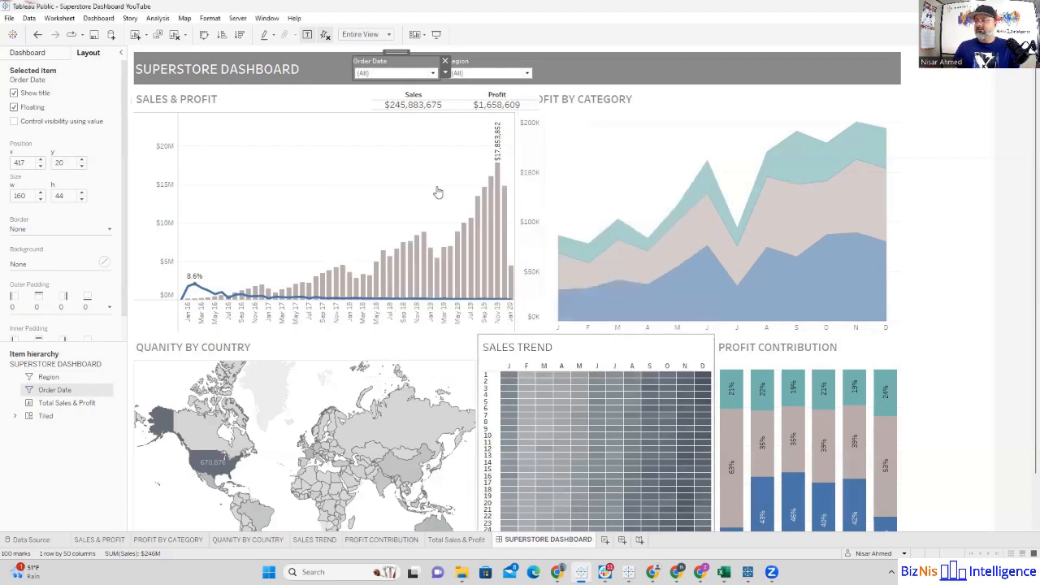
Step: Apply the Order Date filter to all worksheets using this data source
left_click(445, 73)
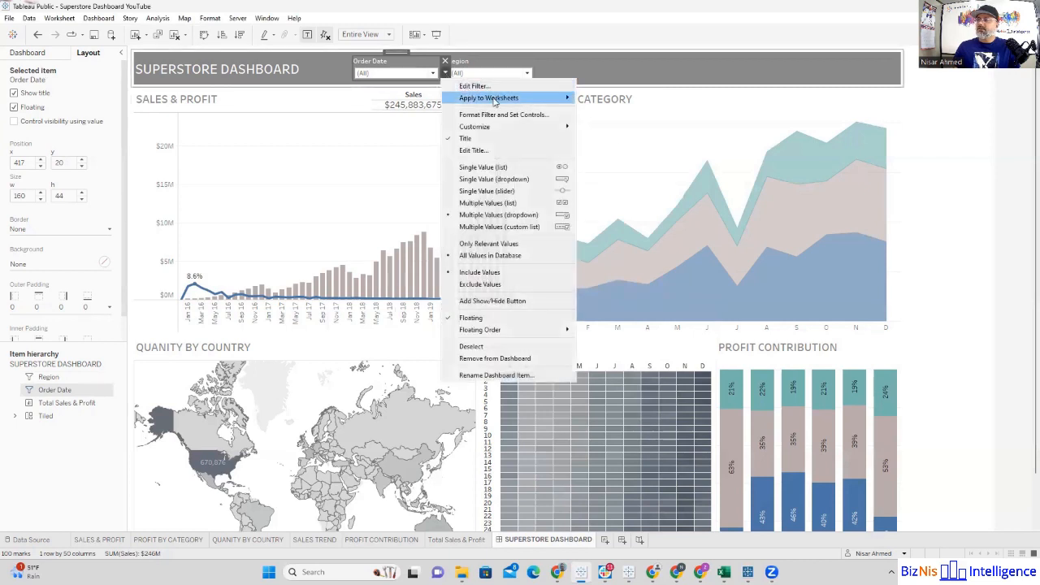
mouse_move(522, 99)
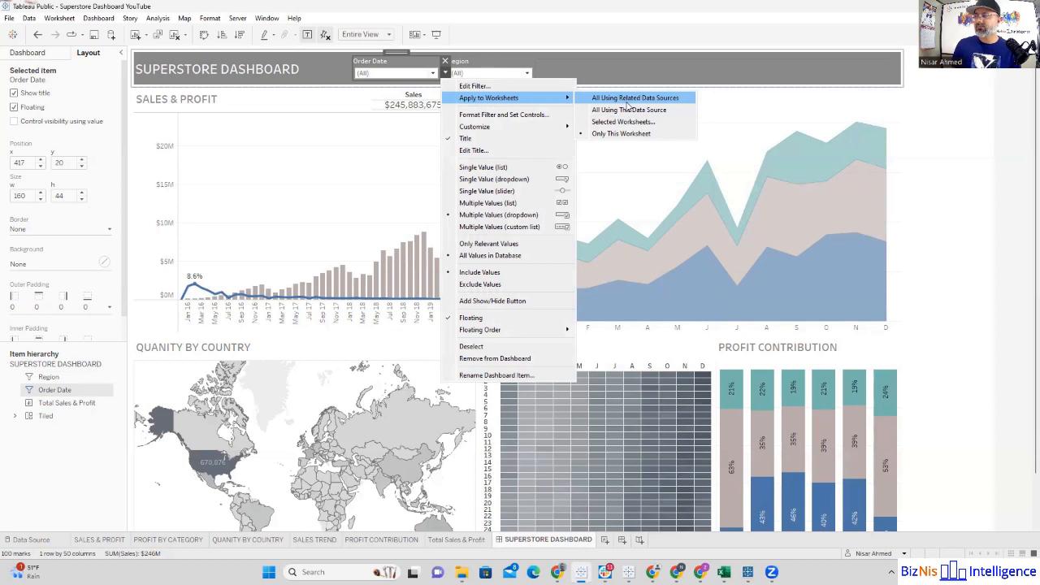
left_click(628, 111)
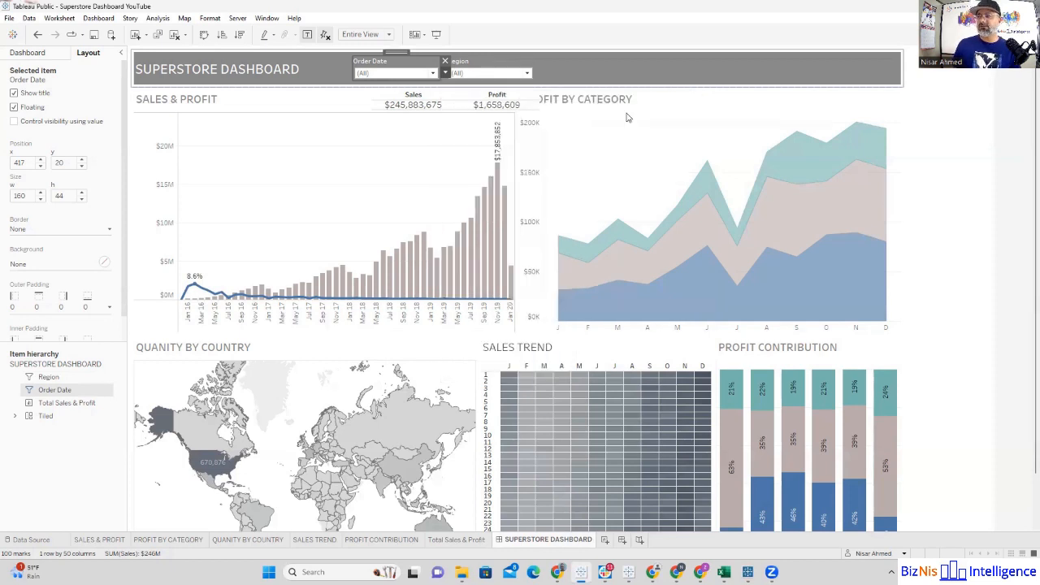
Step: Apply the Region filter to all worksheets using this data source
left_click(477, 71)
left_click(538, 73)
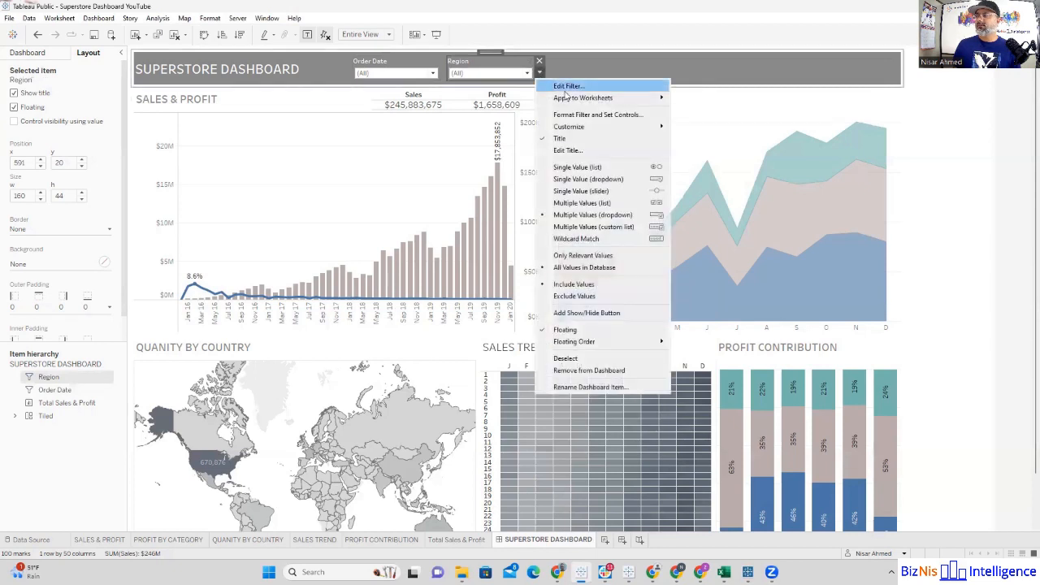
mouse_move(590, 97)
left_click(692, 110)
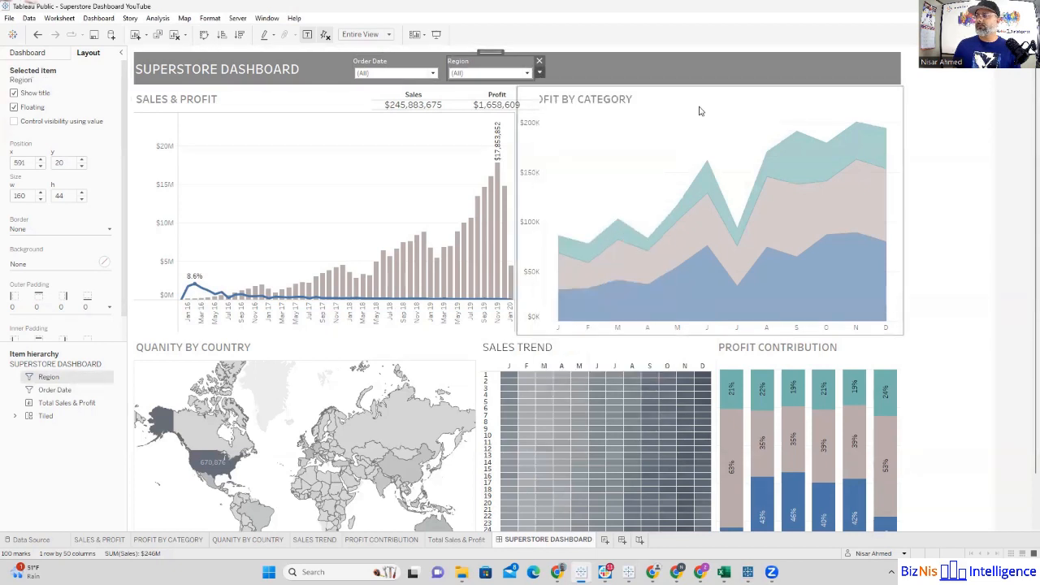
Step: Test the Order Date filter across the dashboard by excluding 2015 and 2016
left_click(433, 74)
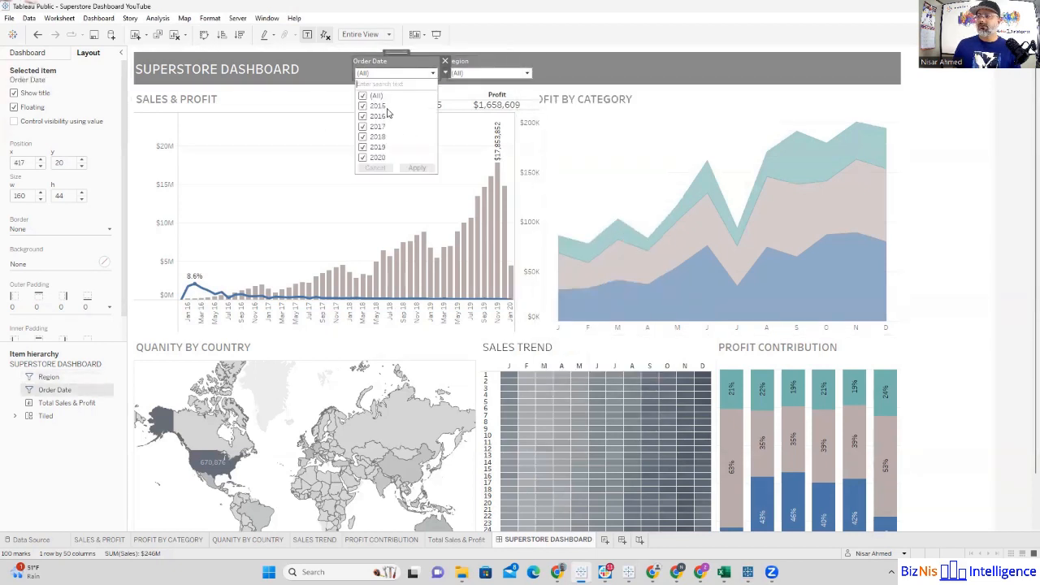
left_click(362, 106)
left_click(362, 117)
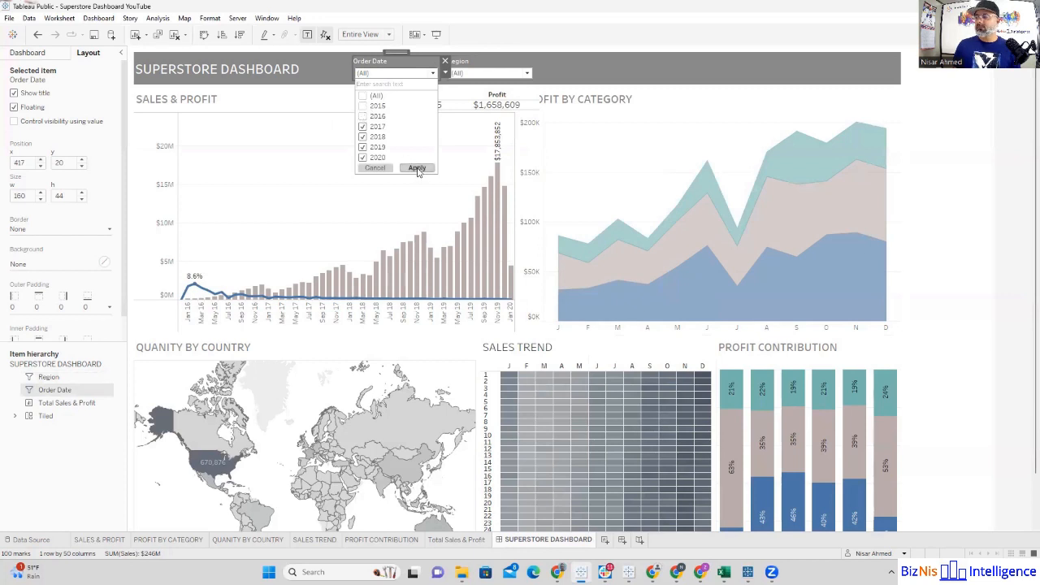
left_click(417, 168)
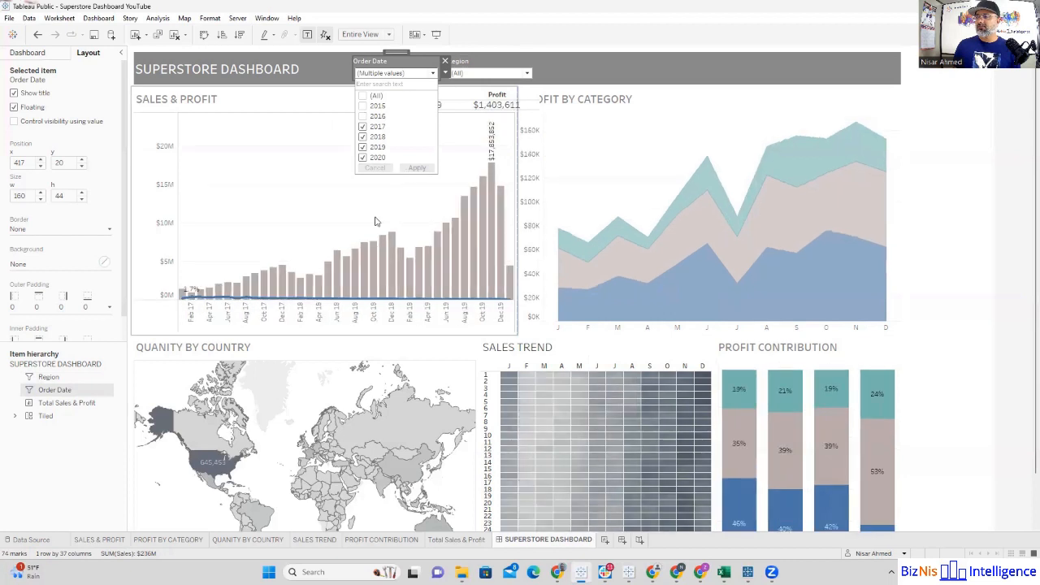
left_click(970, 232)
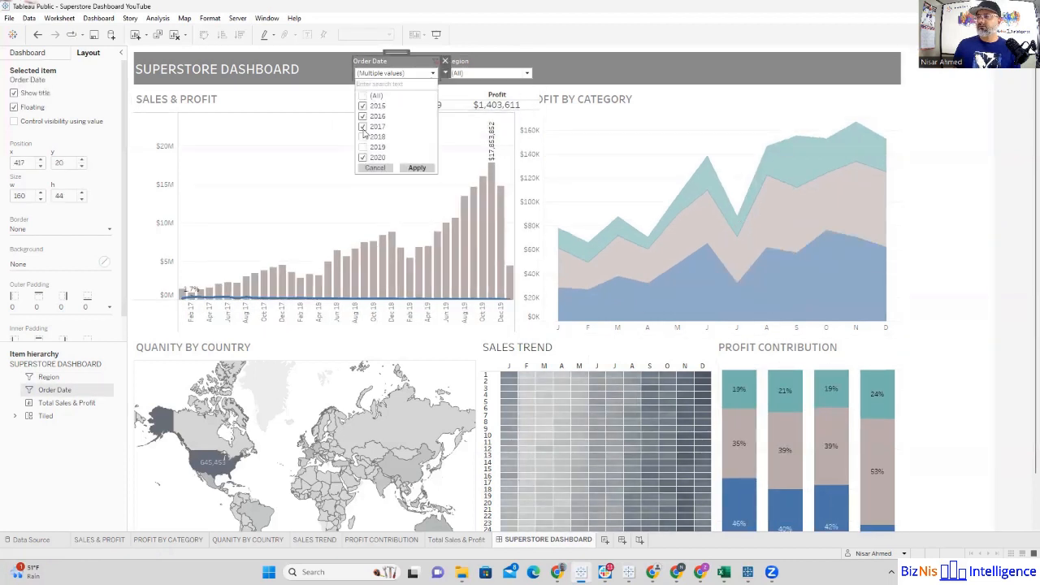
Step: Filter the dashboard to 2020 only and restore all years in the Order Date filter
left_click(363, 128)
left_click(362, 117)
left_click(362, 107)
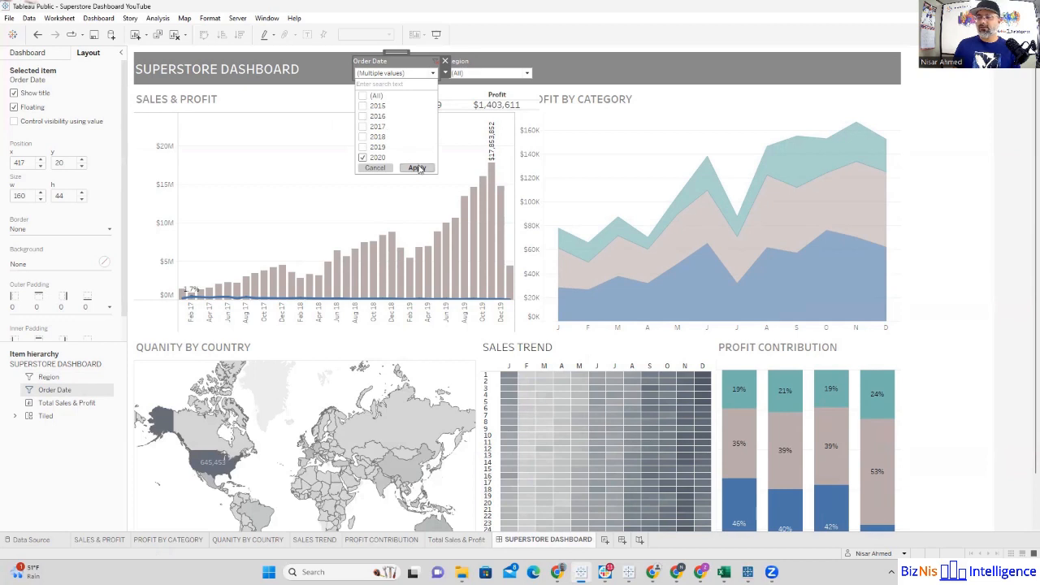
left_click(417, 169)
left_click(363, 97)
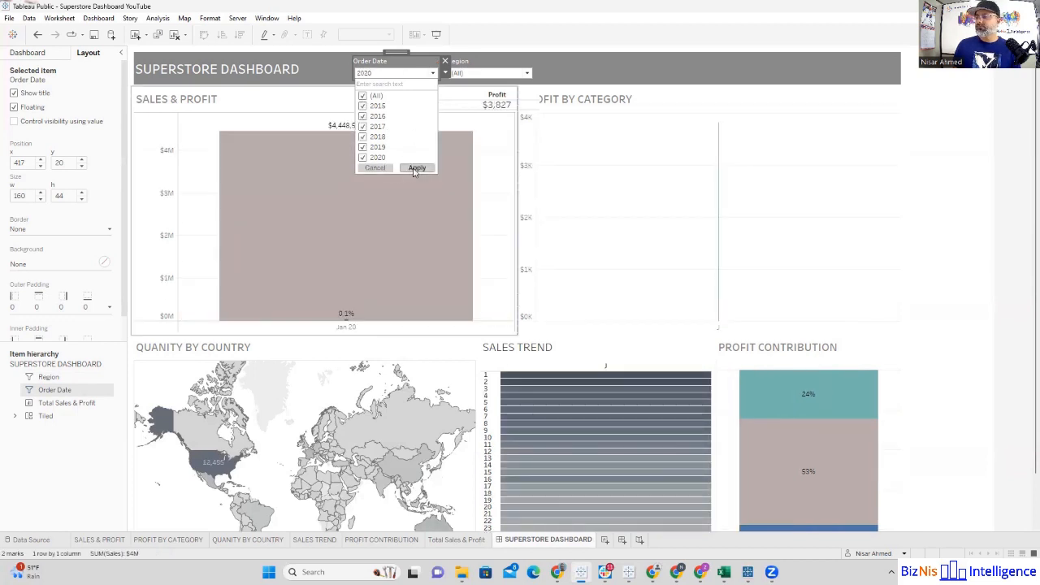
left_click(417, 168)
Step: Set the Region filter to offer only relevant values
left_click(539, 73)
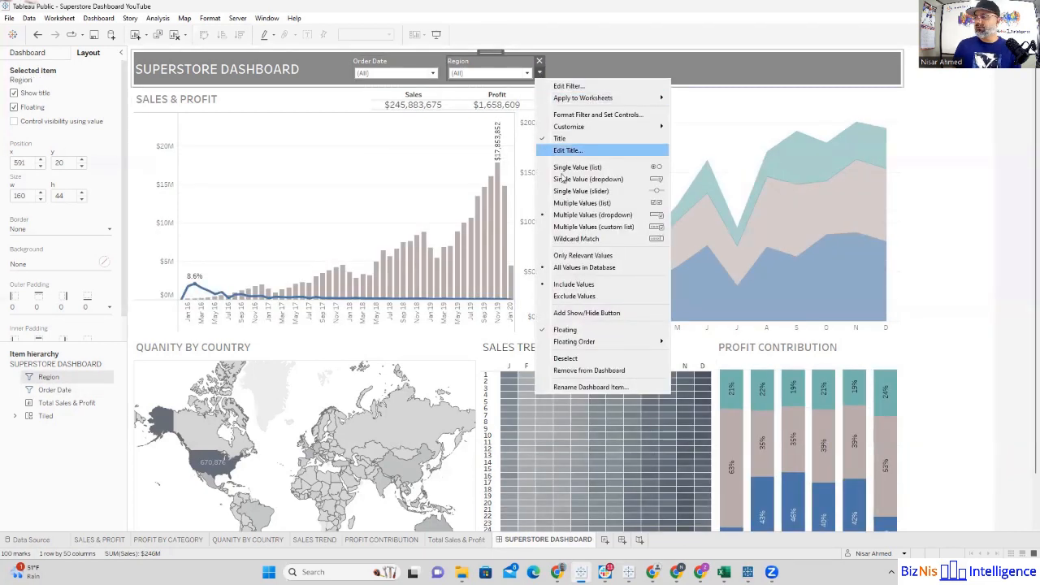
left_click(577, 257)
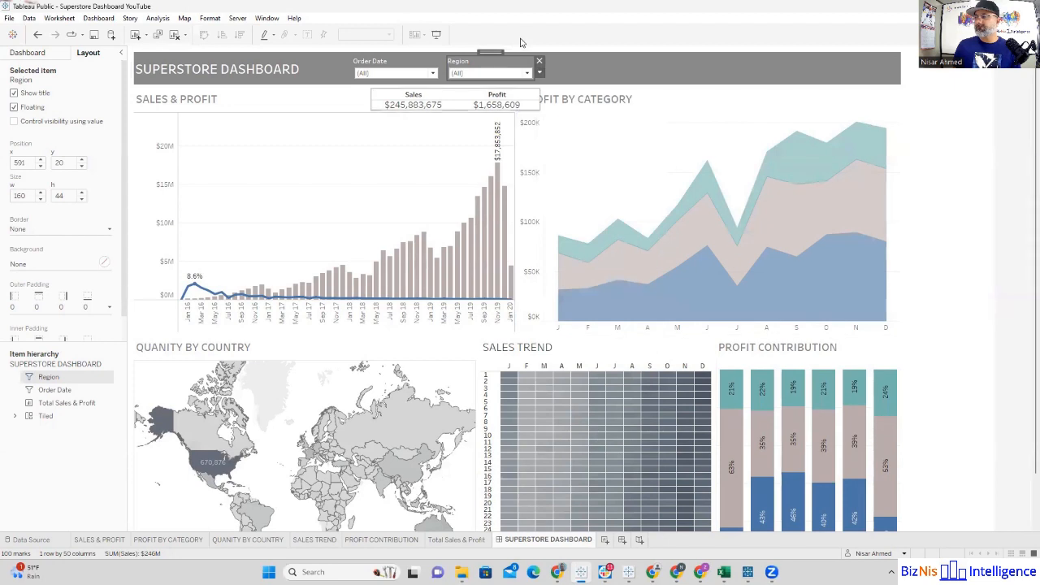
left_click(528, 73)
left_click(530, 74)
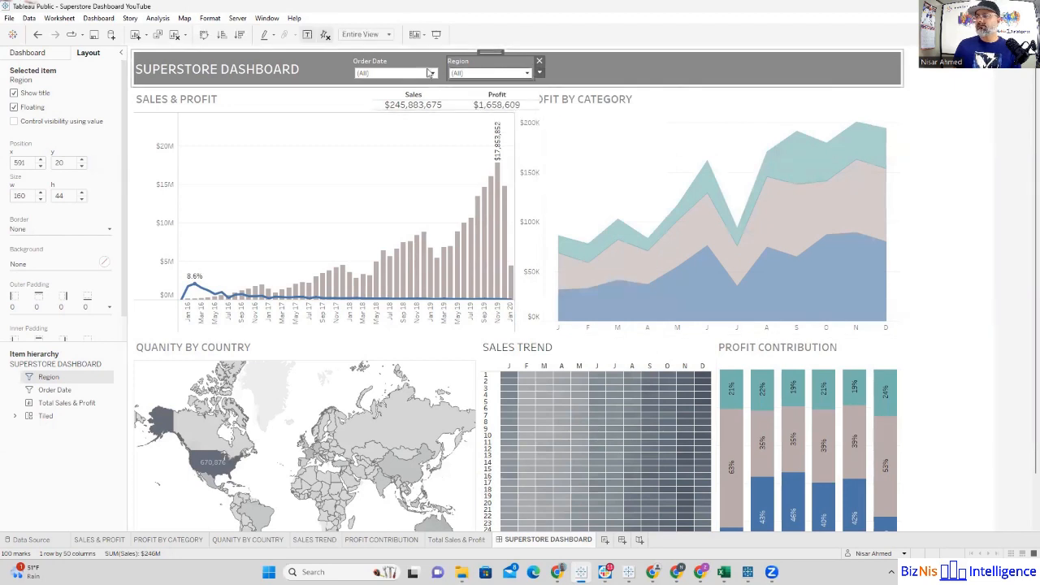
Step: Set the Order Date filter to offer only relevant values and open its list of years
left_click(443, 74)
left_click(446, 74)
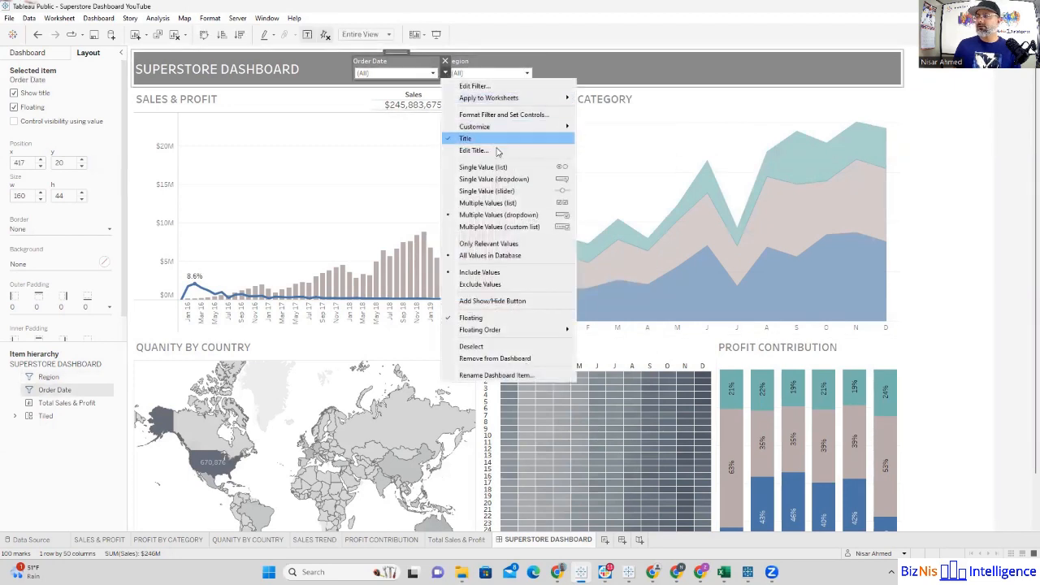
left_click(514, 245)
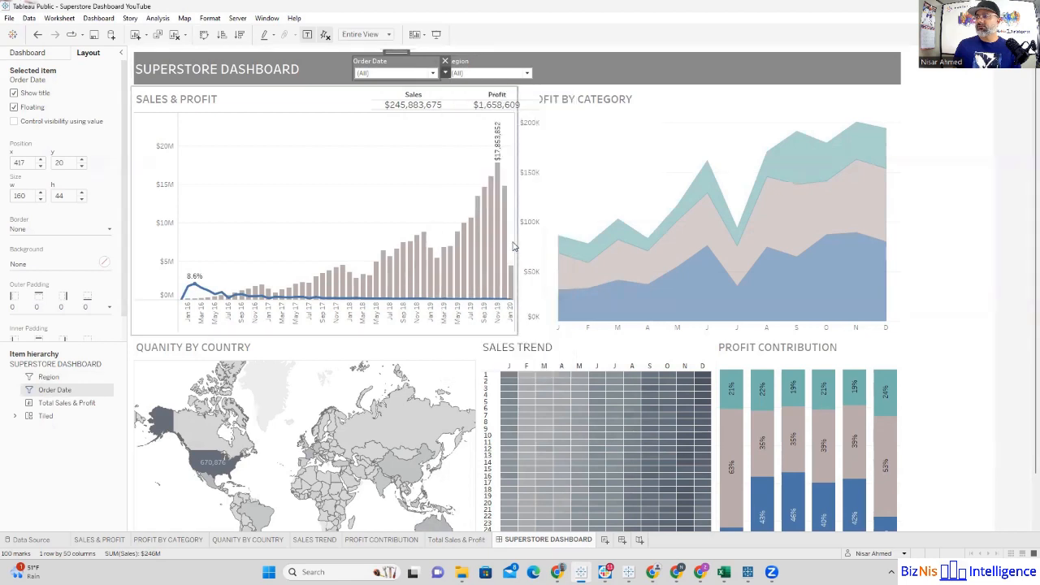
left_click(435, 73)
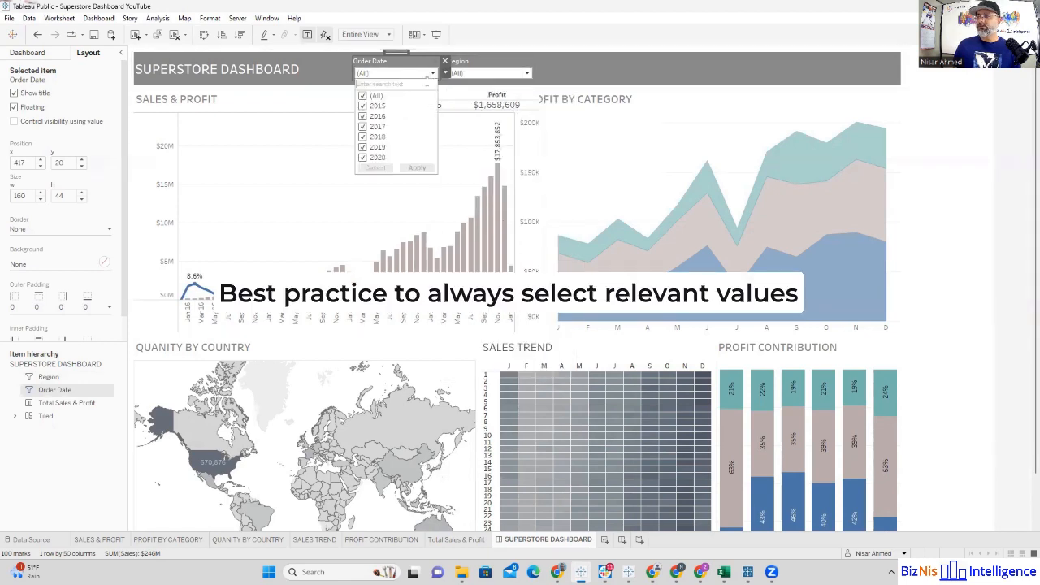
Step: Exclude 2015, 2016 and 2017 in the Order Date filter and check the values offered by the Region filter
left_click(364, 107)
left_click(363, 118)
left_click(363, 127)
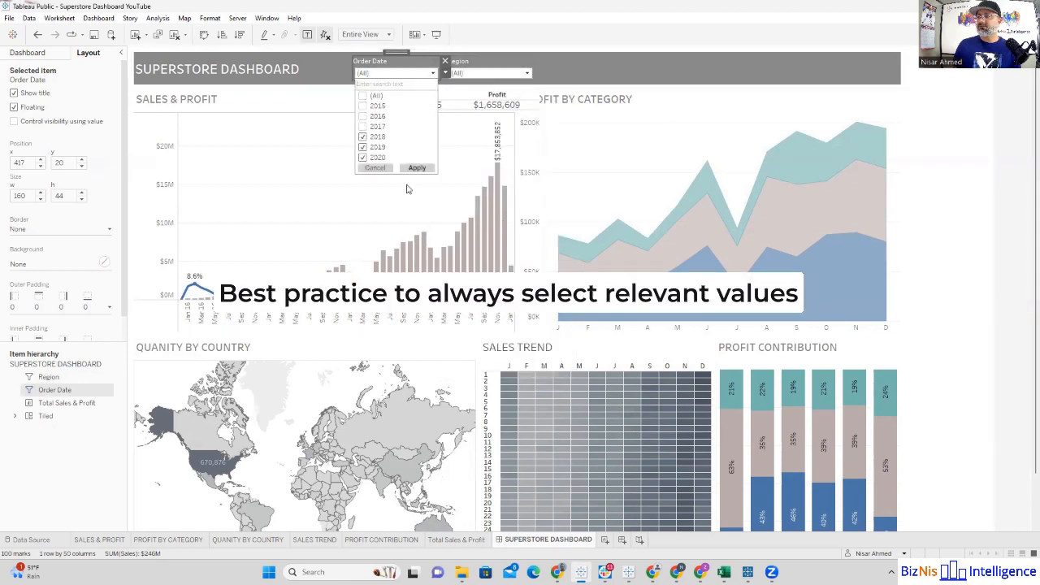
left_click(422, 169)
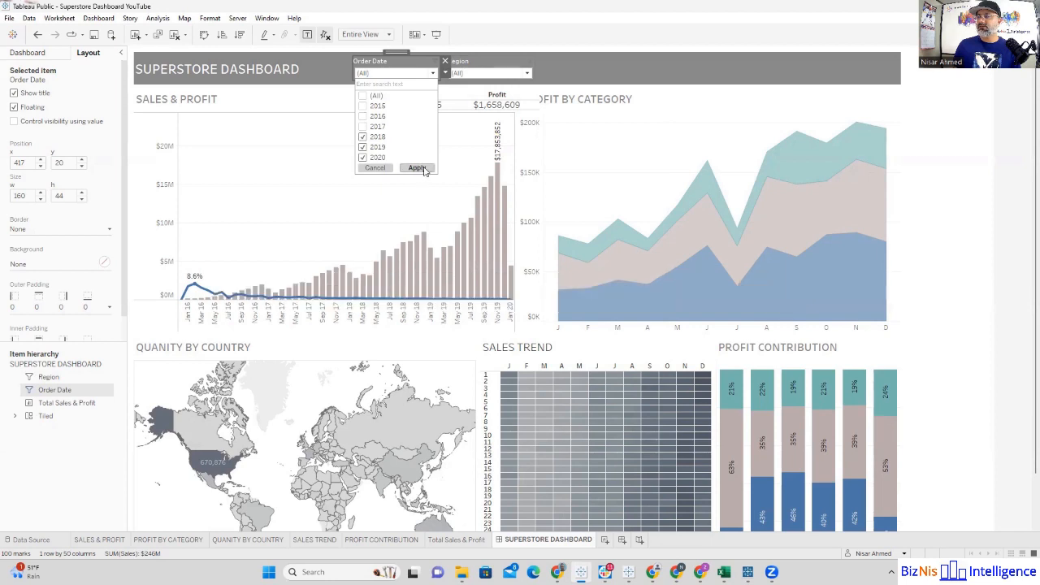
left_click(527, 73)
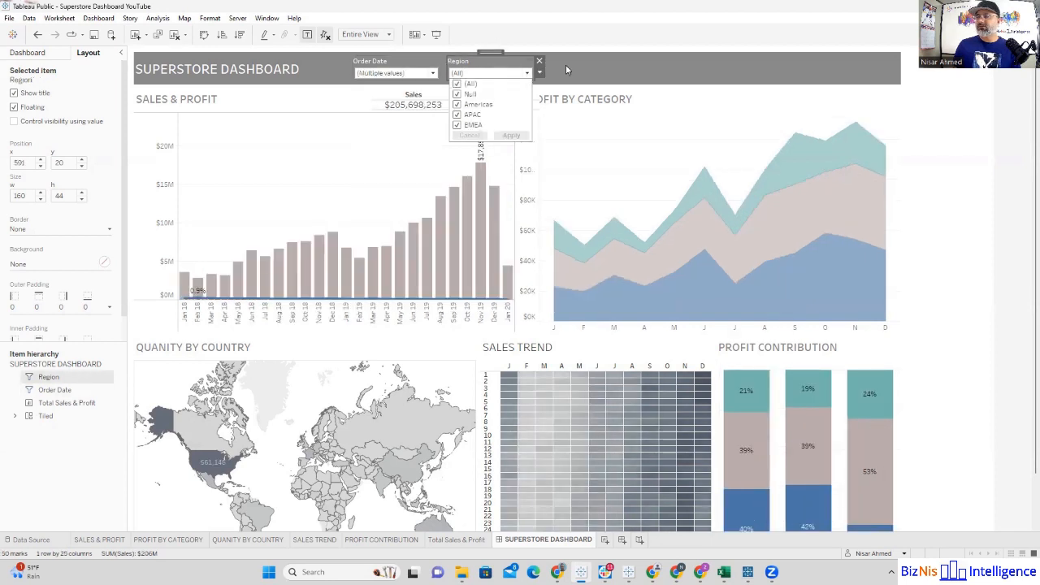
left_click(566, 65)
left_click(492, 74)
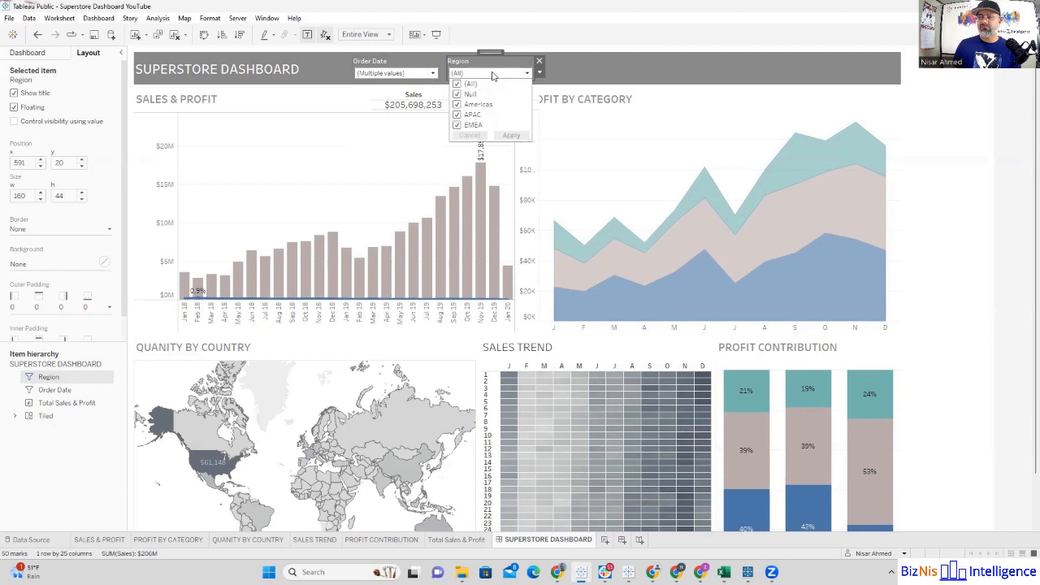
left_click(493, 74)
Step: Restore all years in the Order Date filter
left_click(432, 73)
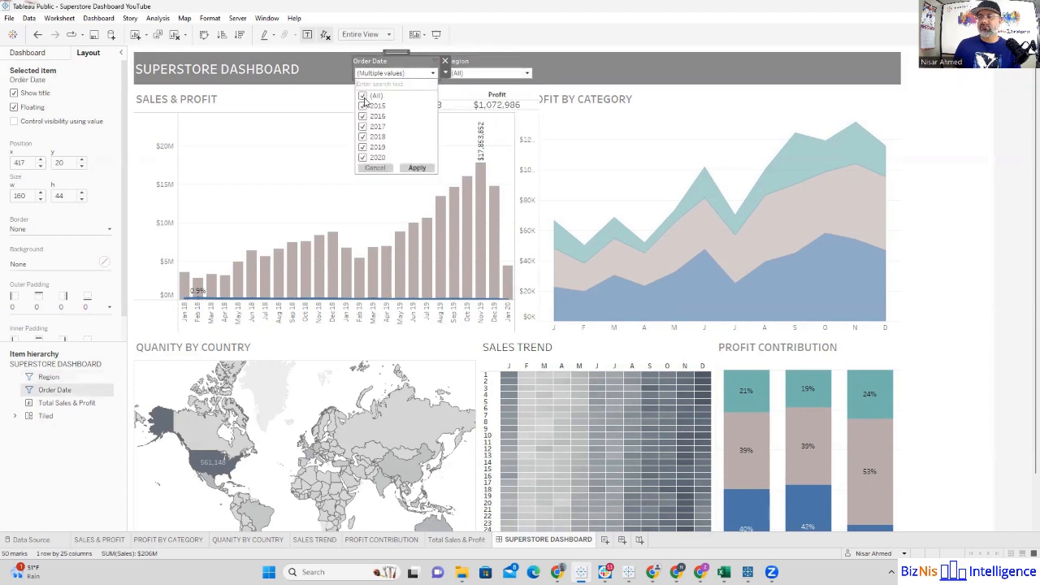
left_click(567, 85)
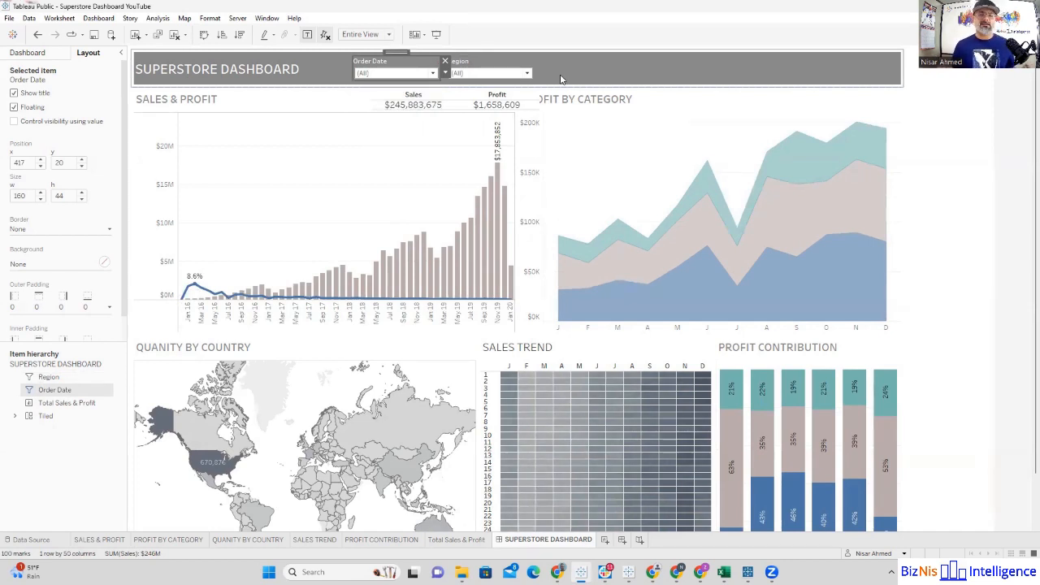
left_click(562, 76)
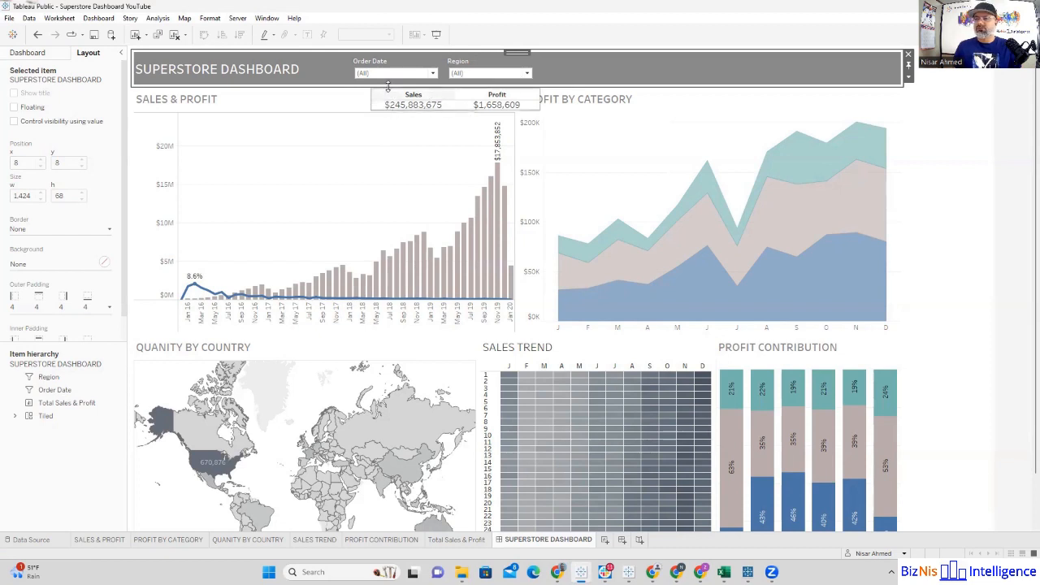
Step: Set the QUANITY BY COUNTRY map to act as a filter for the dashboard
mouse_move(216, 469)
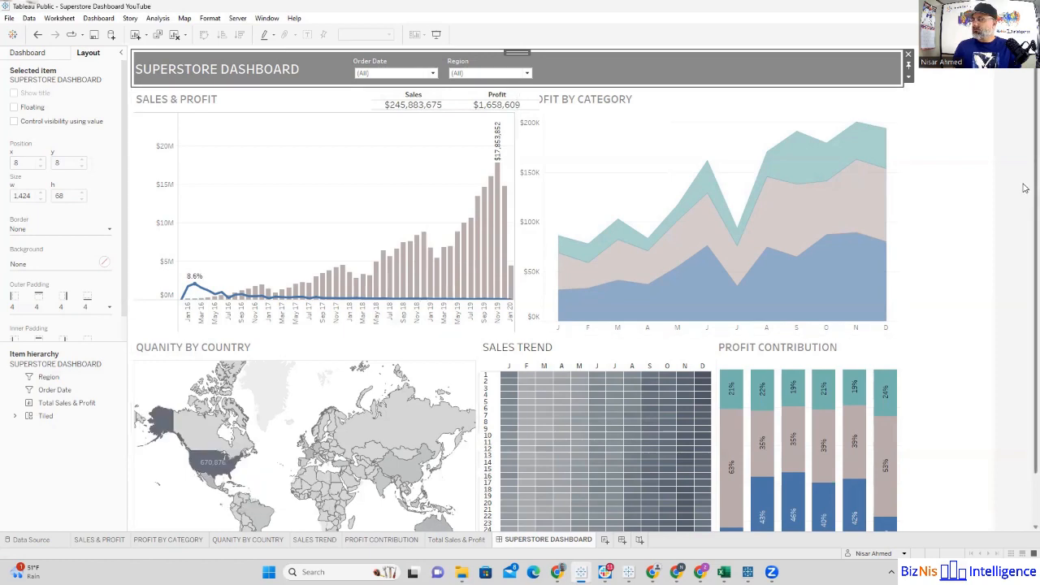
scroll(1026, 226, "down", 1)
scroll(1026, 226, "down", 1)
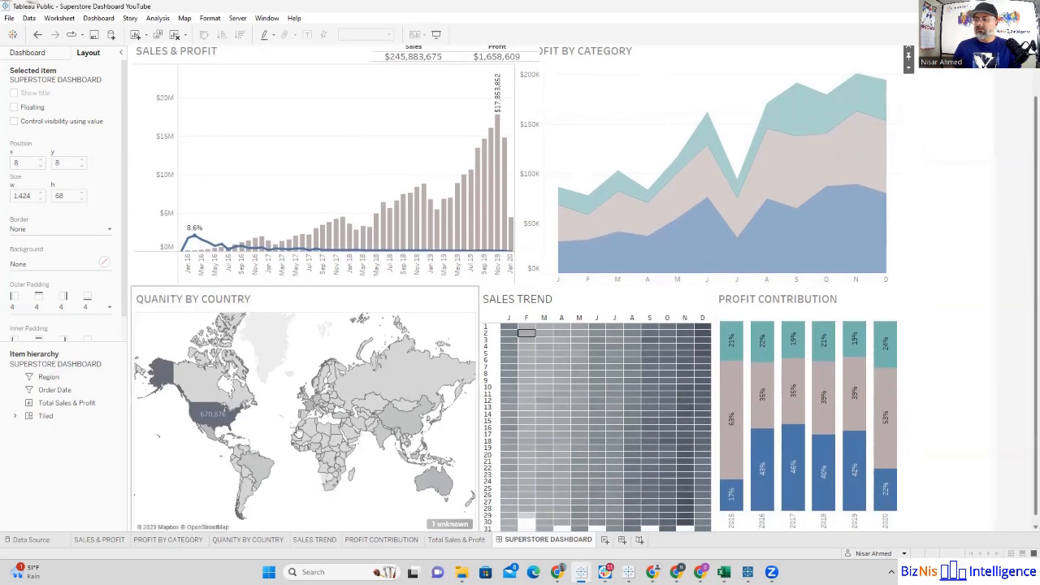
left_click(206, 414)
left_click(205, 414)
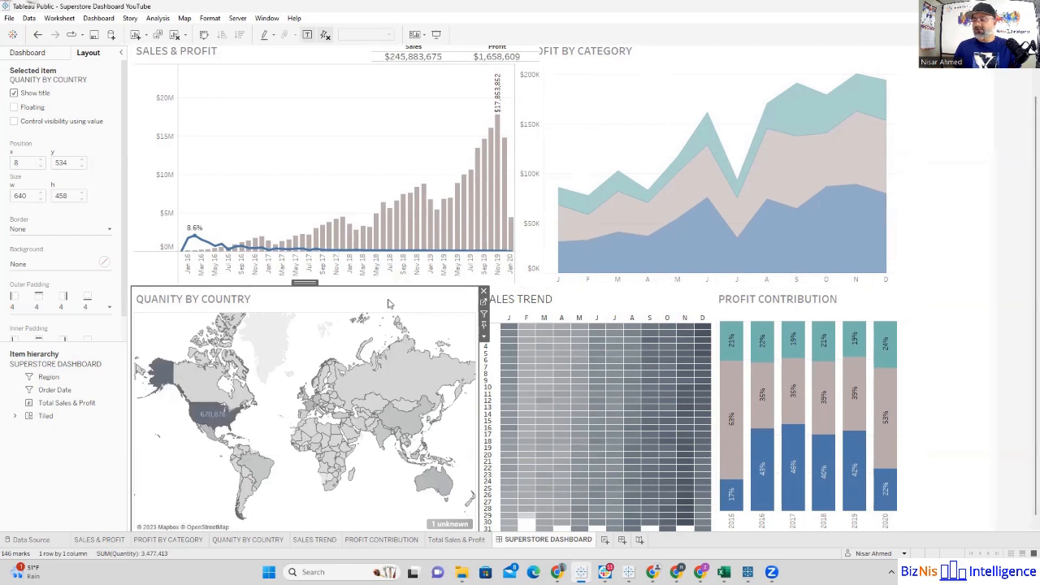
left_click(485, 315)
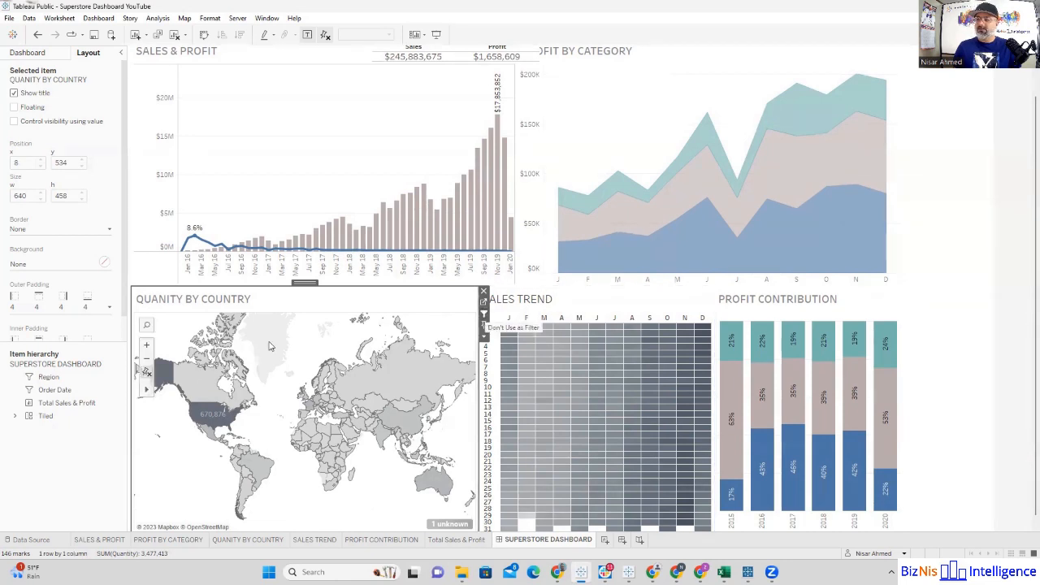
Step: Test the map filter by selecting the United States and clearing the selection
mouse_move(207, 412)
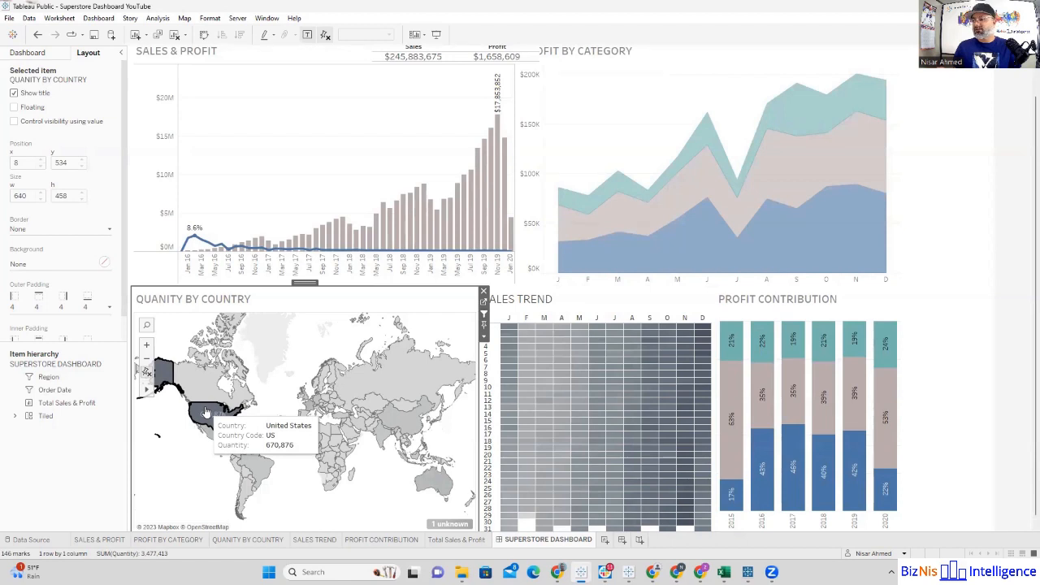
left_click(207, 412)
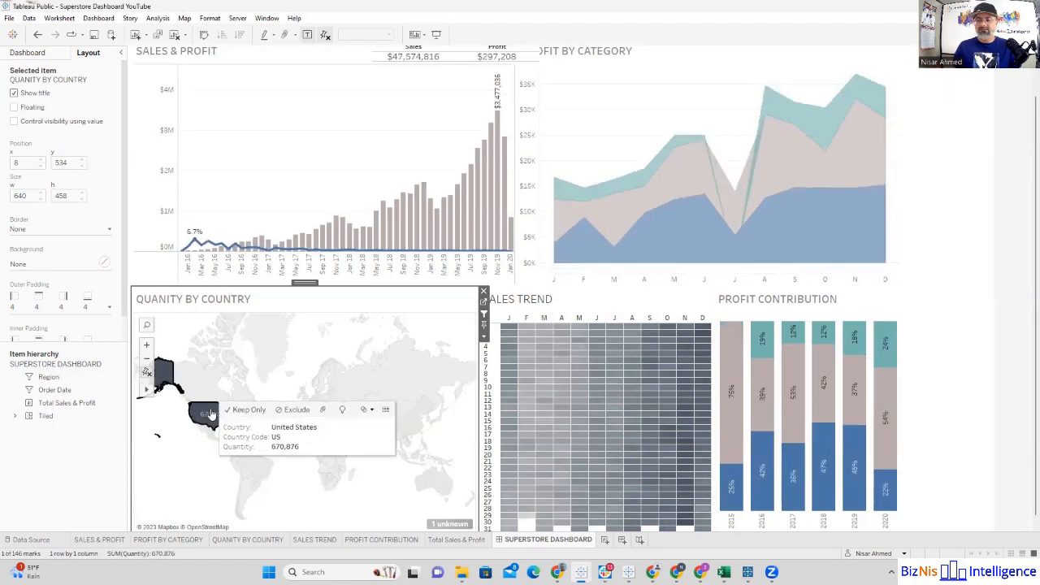
left_click(210, 415)
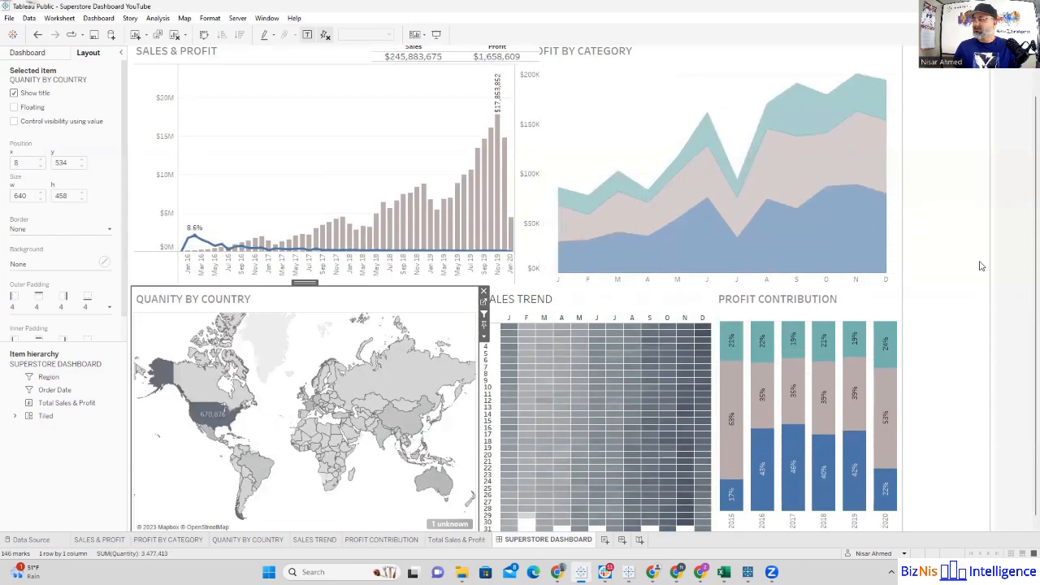
Step: Set the SALES & PROFIT chart to act as a filter and test it with the Nov 18 bar
scroll(1026, 247, "up", 2)
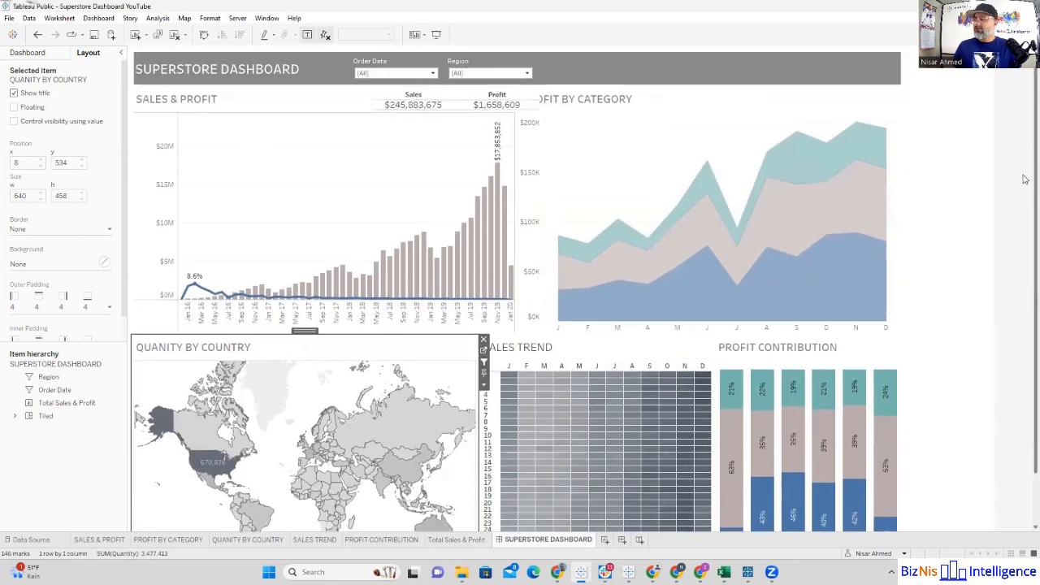
left_click(500, 114)
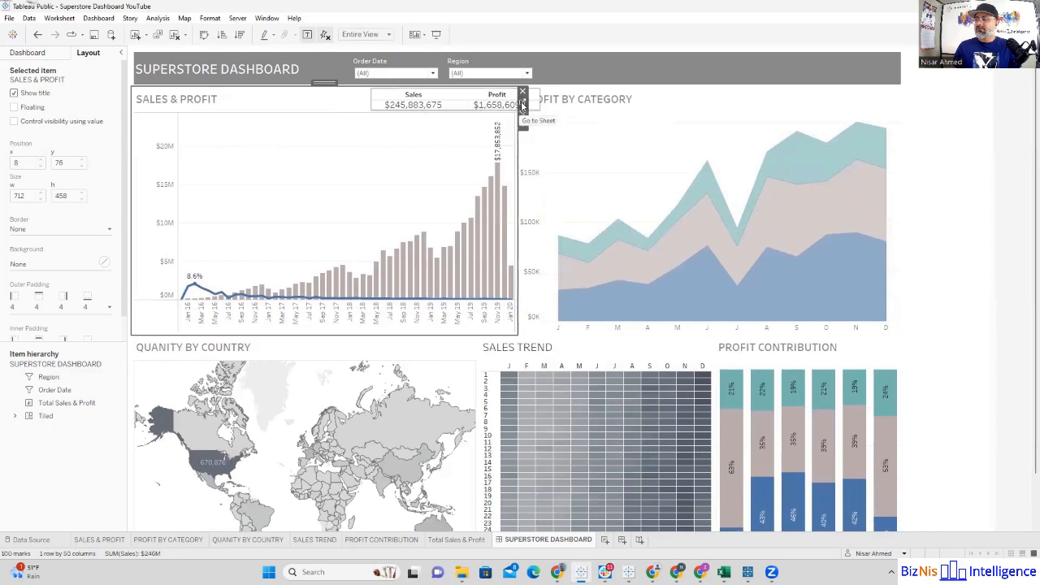
mouse_move(415, 268)
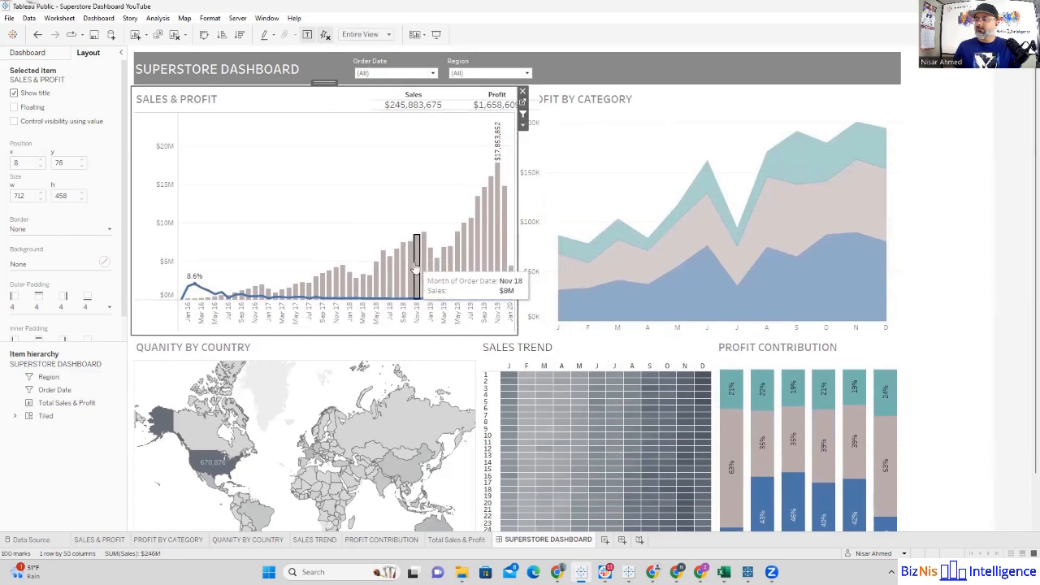
left_click(415, 269)
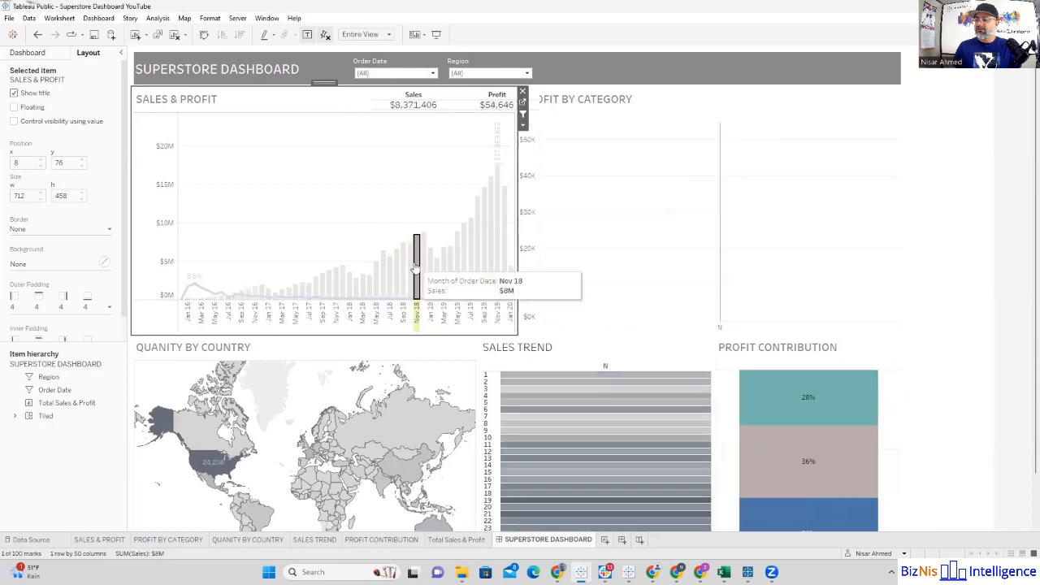
left_click(414, 269)
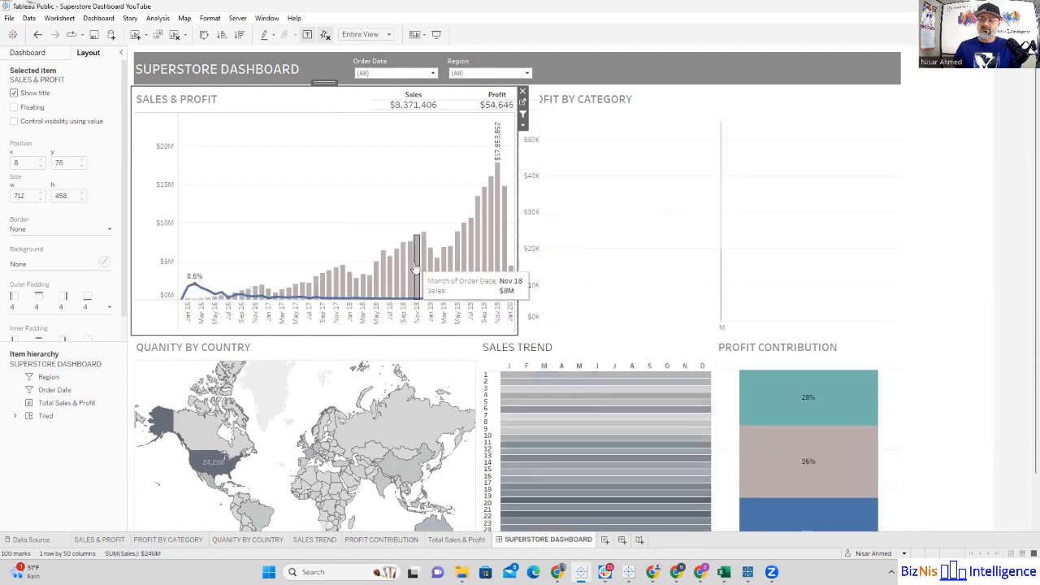
Step: Set the SALES TREND sheet to act as a filter and test it with the December 2 cell
left_click(544, 362)
left_click(719, 362)
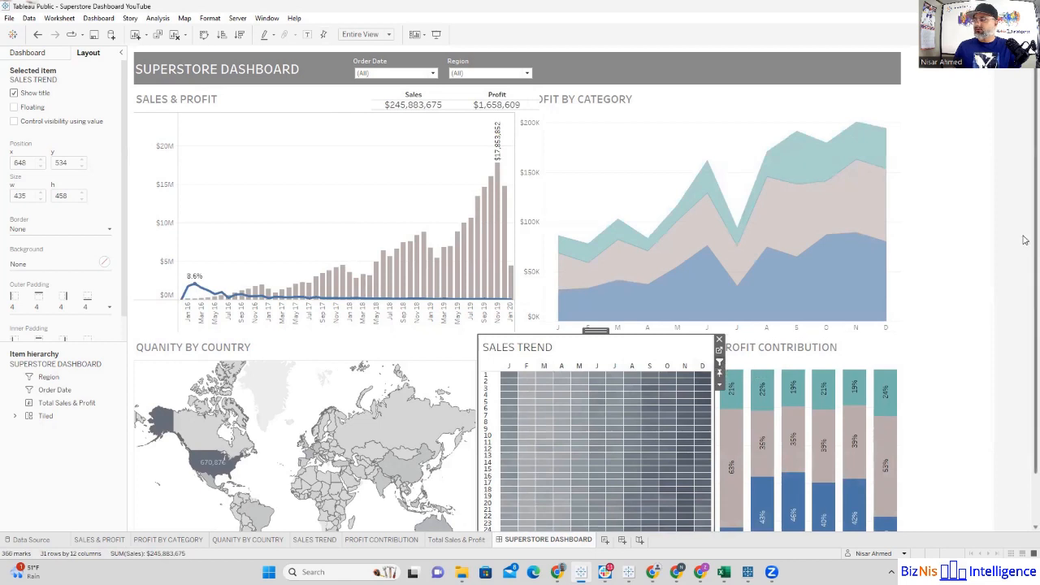
scroll(1025, 247, "down", 2)
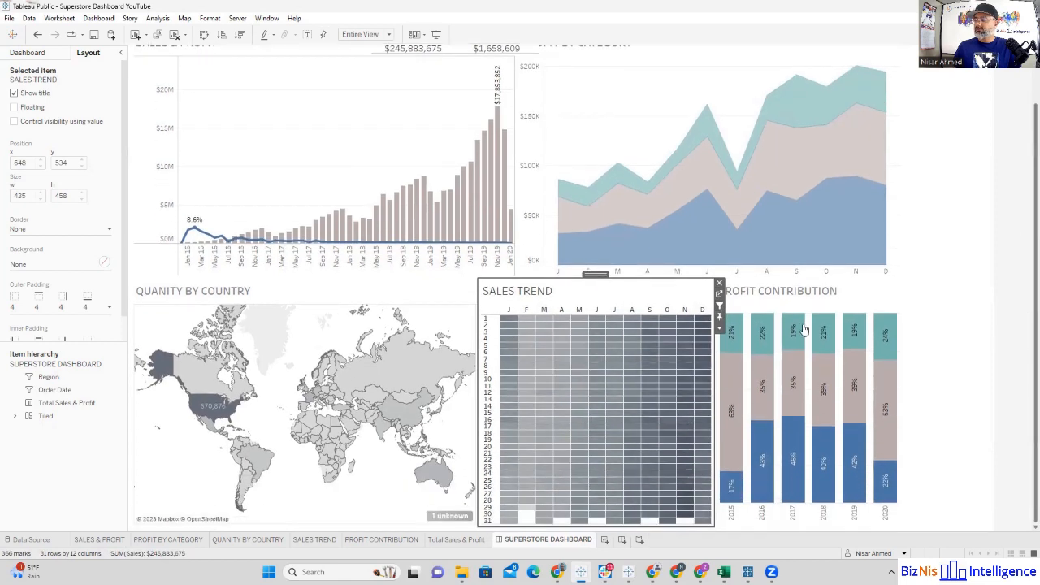
left_click(705, 327)
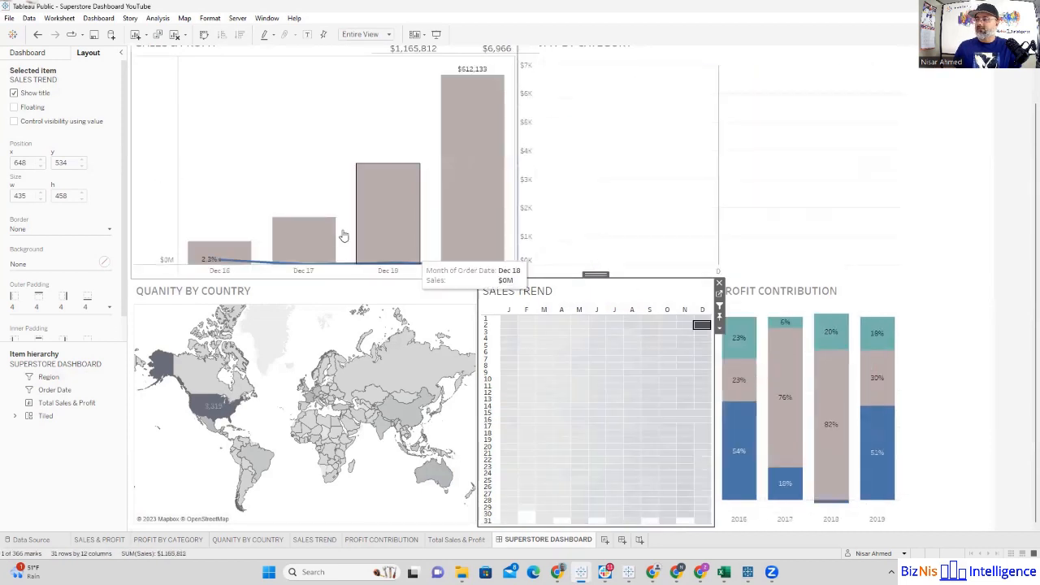
left_click(704, 327)
left_click(983, 286)
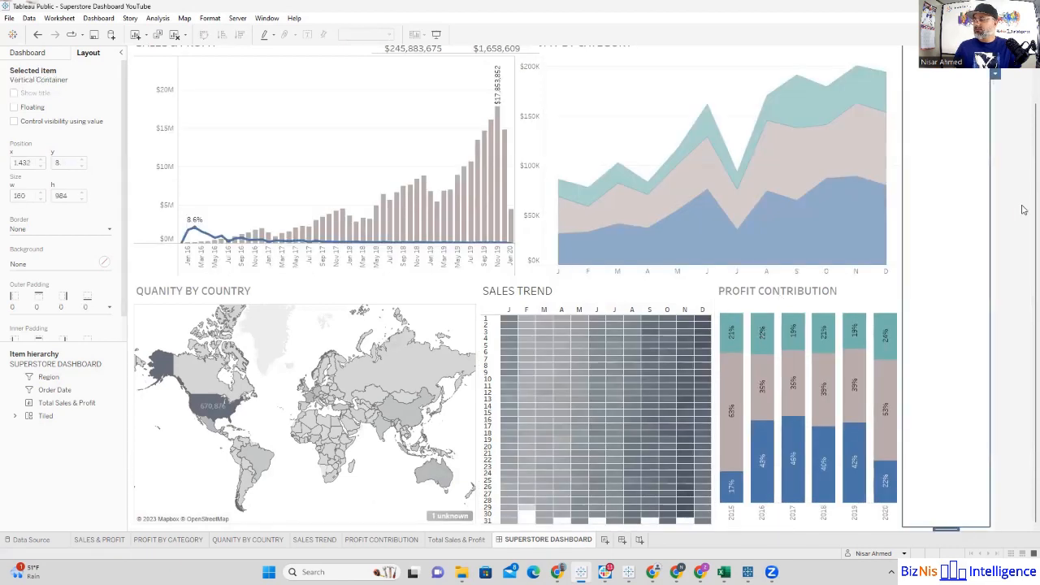
Step: Open the dashboard's actions and review the source and target sheets of Filter 3 (generated)
left_click_drag(1024, 228, 1024, 223)
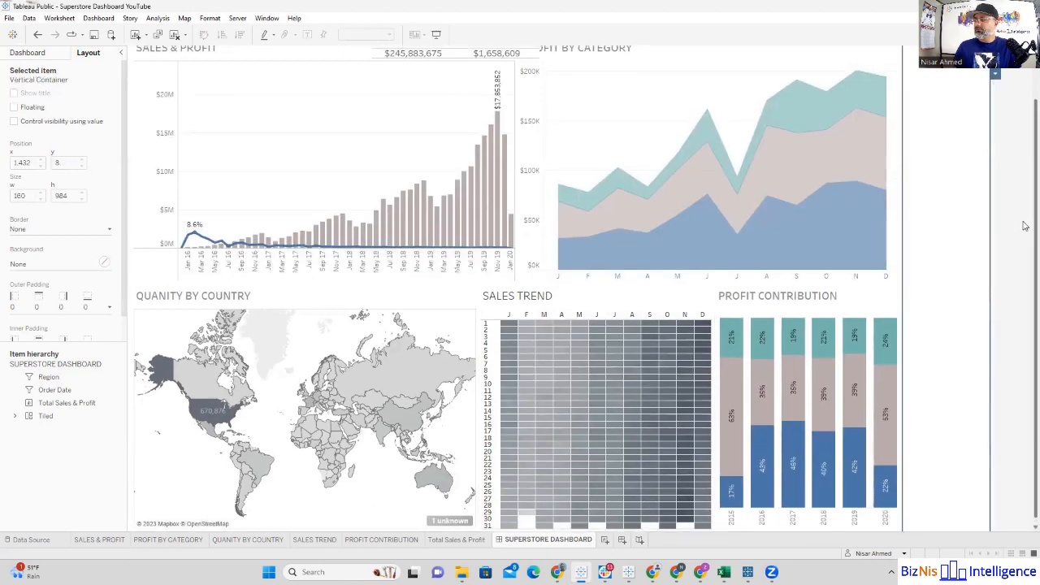
scroll(1024, 227, "up", 2)
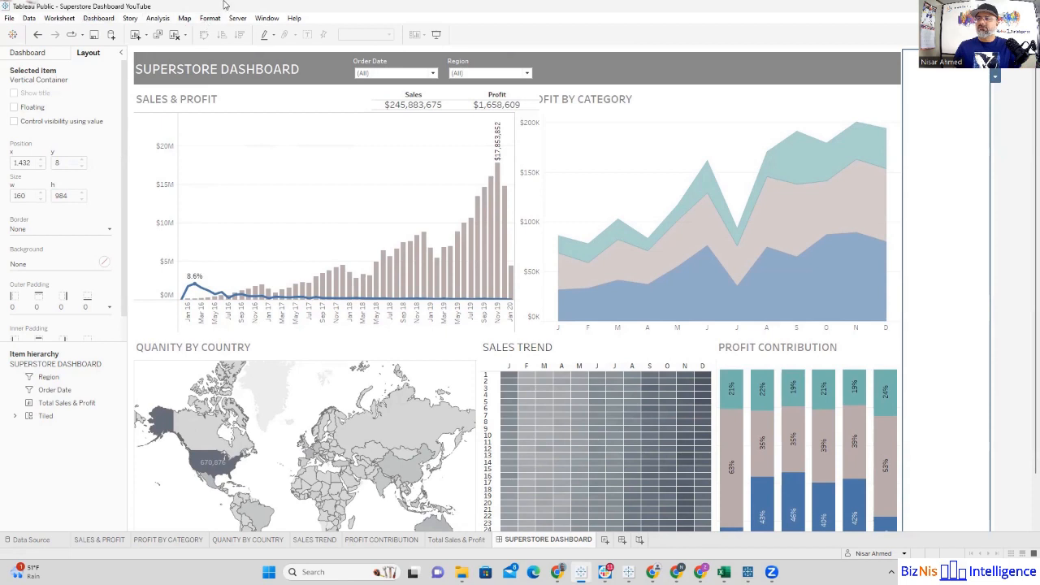
left_click(99, 21)
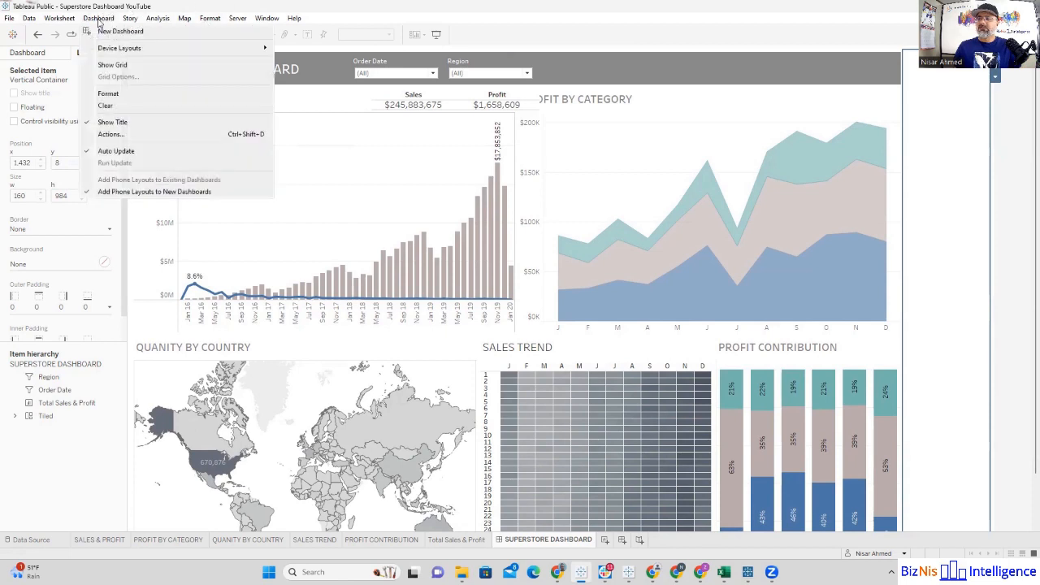
left_click(136, 134)
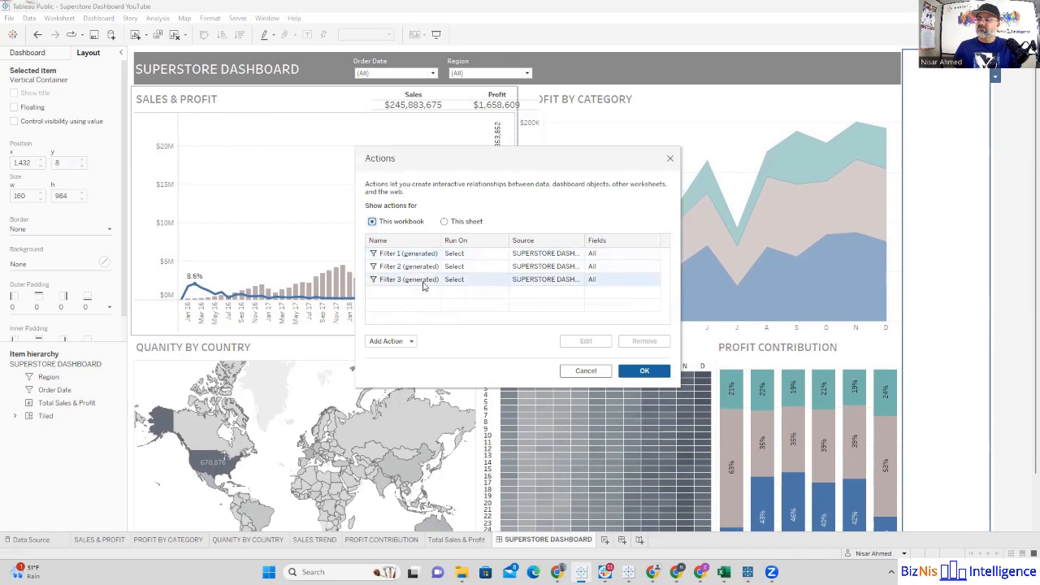
left_click(424, 280)
left_click(576, 342)
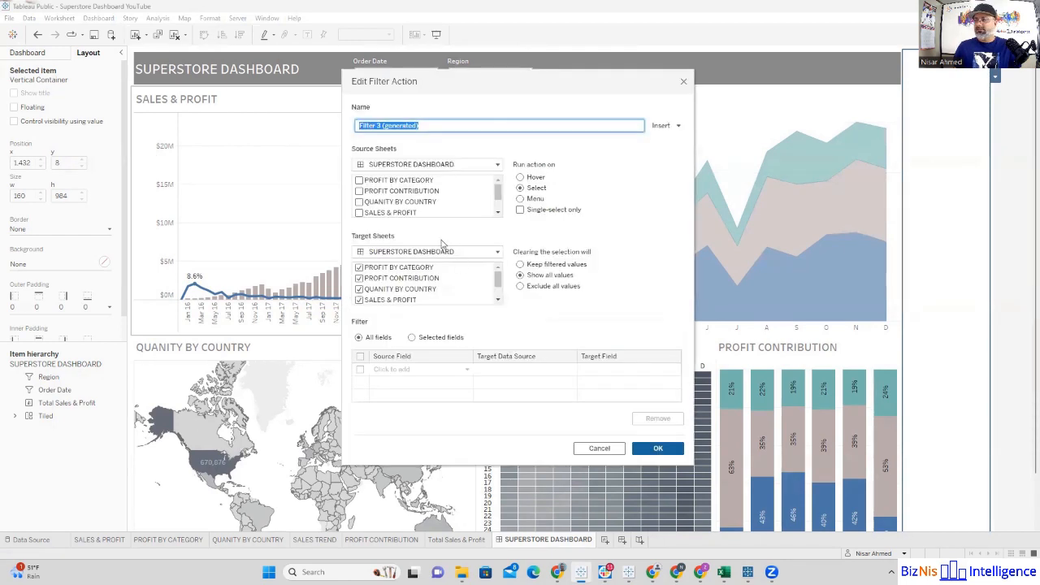
left_click_drag(499, 196, 499, 206)
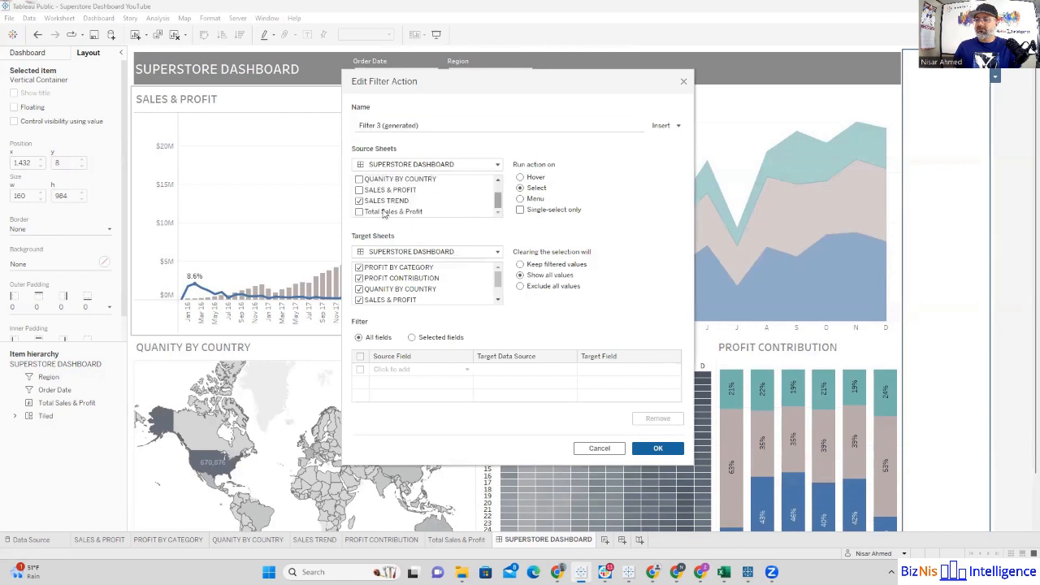
left_click(359, 201)
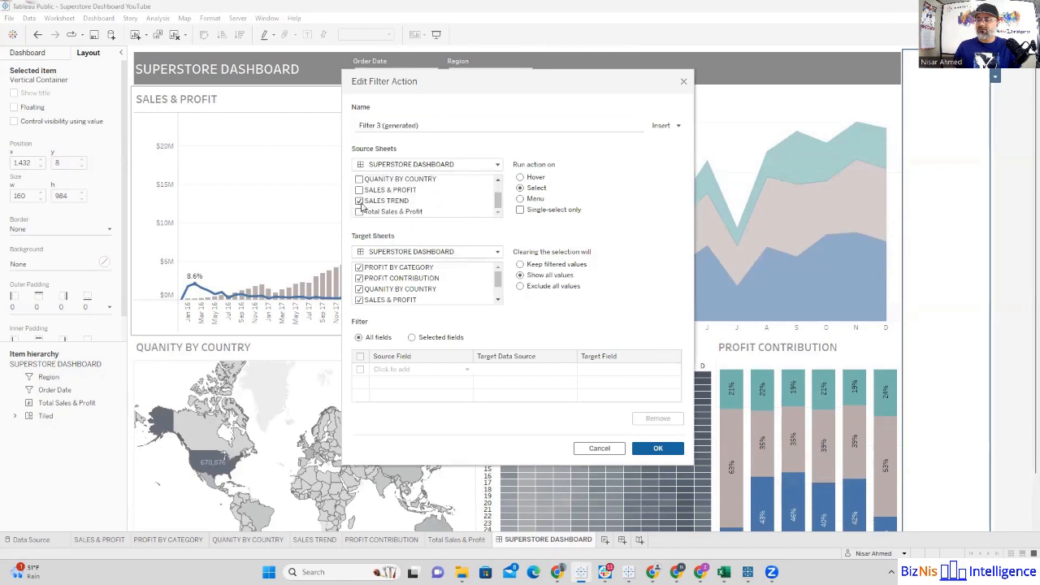
mouse_move(498, 280)
left_mouse_down()
mouse_move(498, 304)
mouse_move(497, 273)
left_mouse_up()
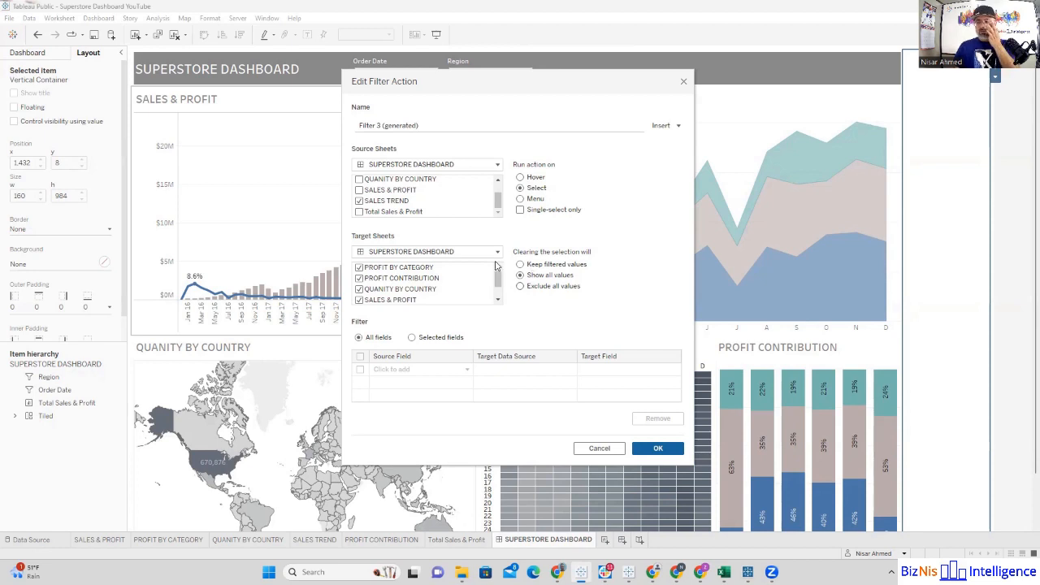
left_click(601, 449)
Step: View the action types available for the dashboard and close the actions dialog
left_click(410, 341)
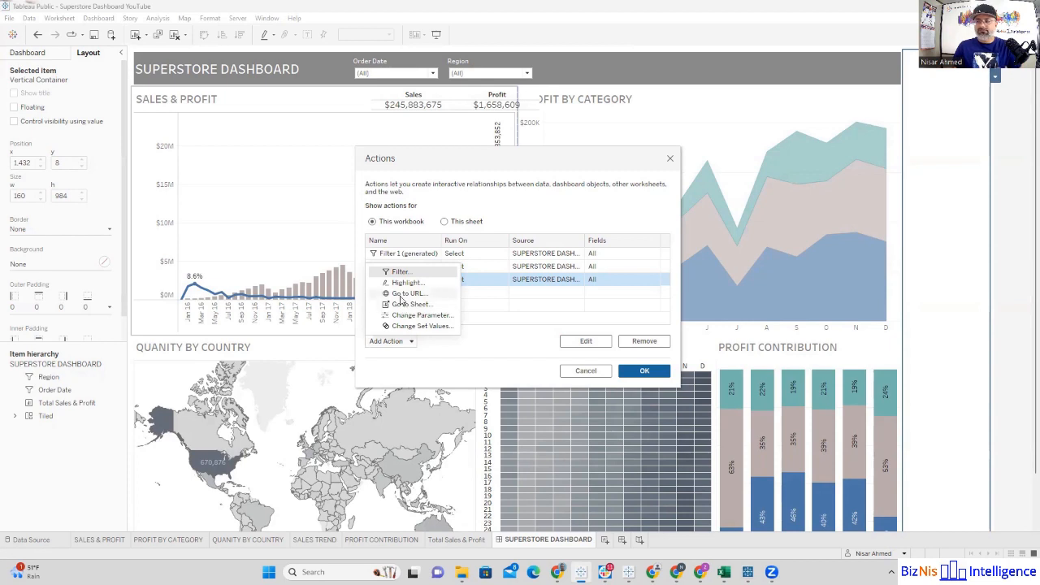
left_click(483, 332)
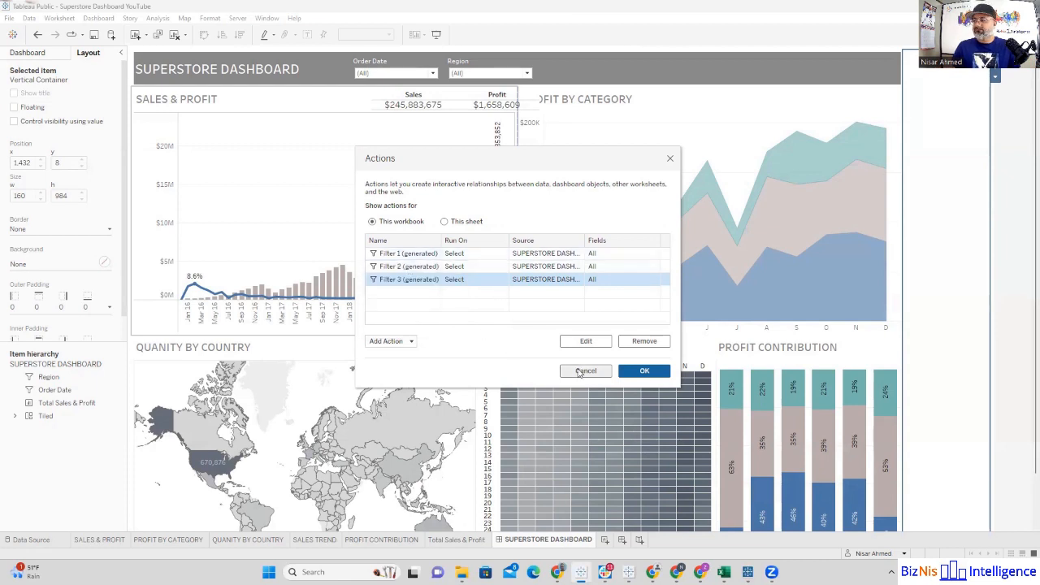
left_click(630, 374)
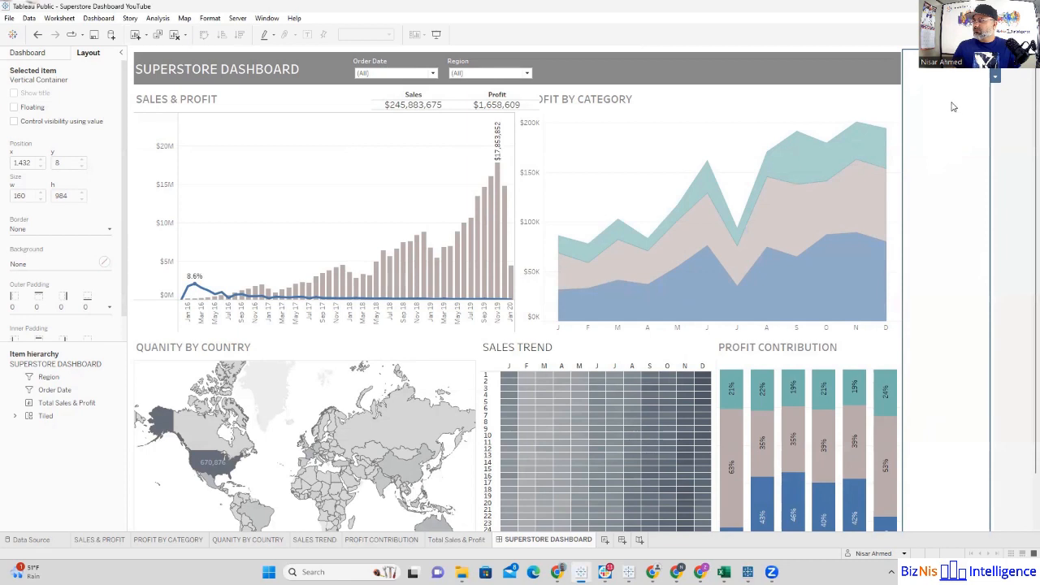
Step: Remove the empty vertical container beside the charts from the dashboard
left_click(995, 56)
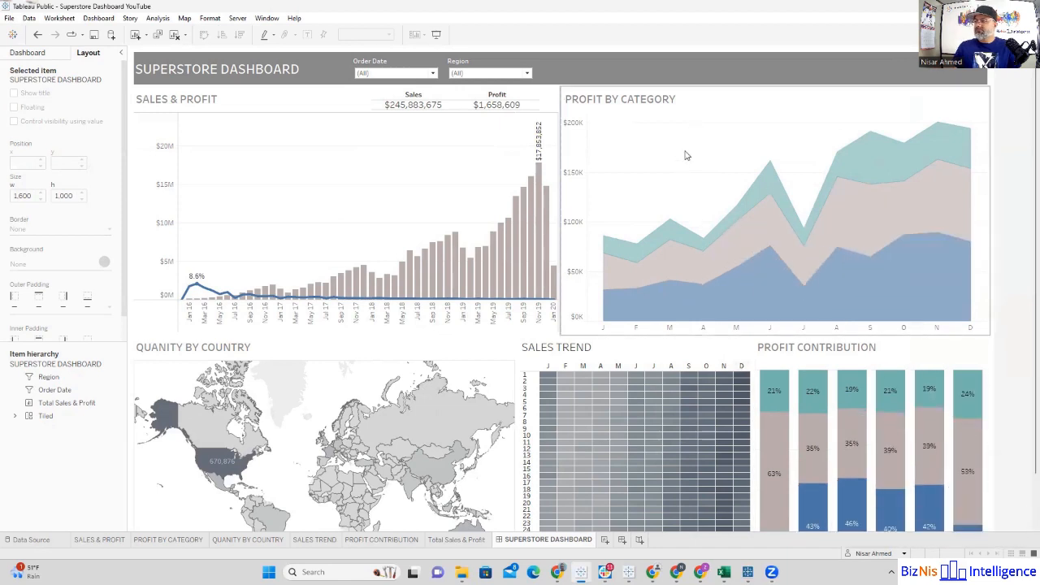
Step: Show the Category color legend for the PROFIT BY CATEGORY chart and make it a floating item
left_click(714, 95)
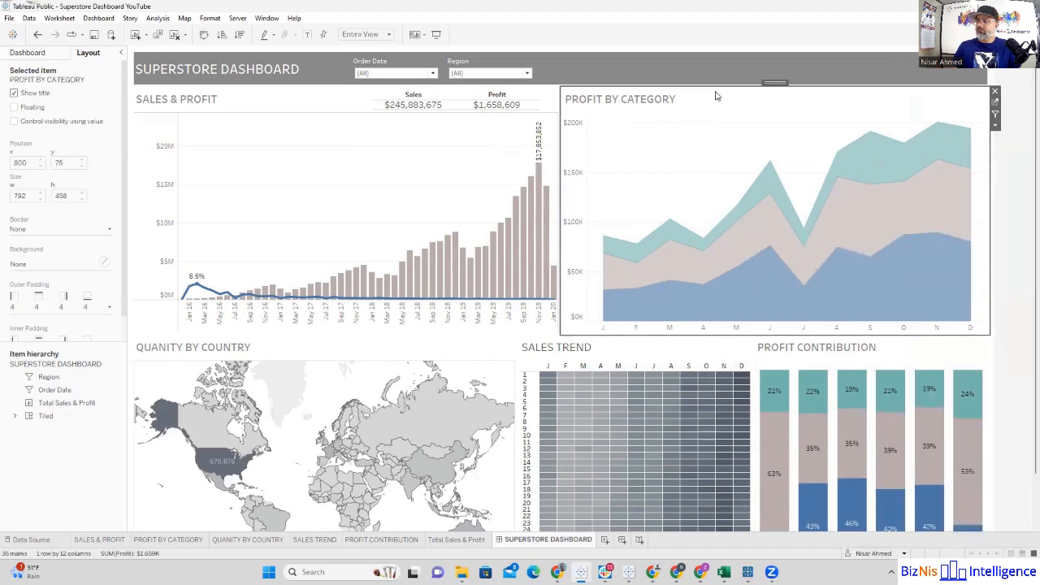
left_click(994, 124)
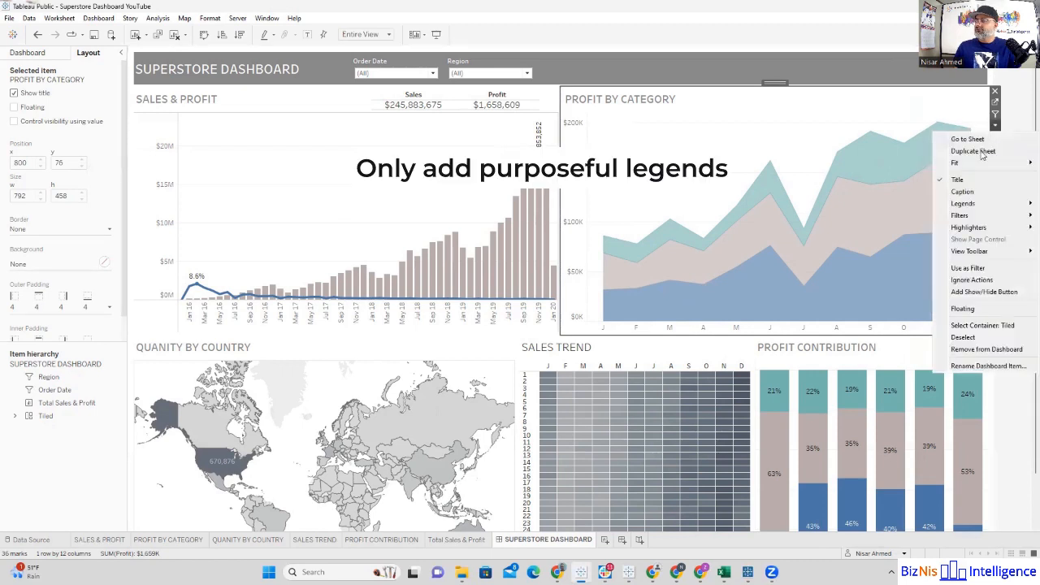
mouse_move(965, 204)
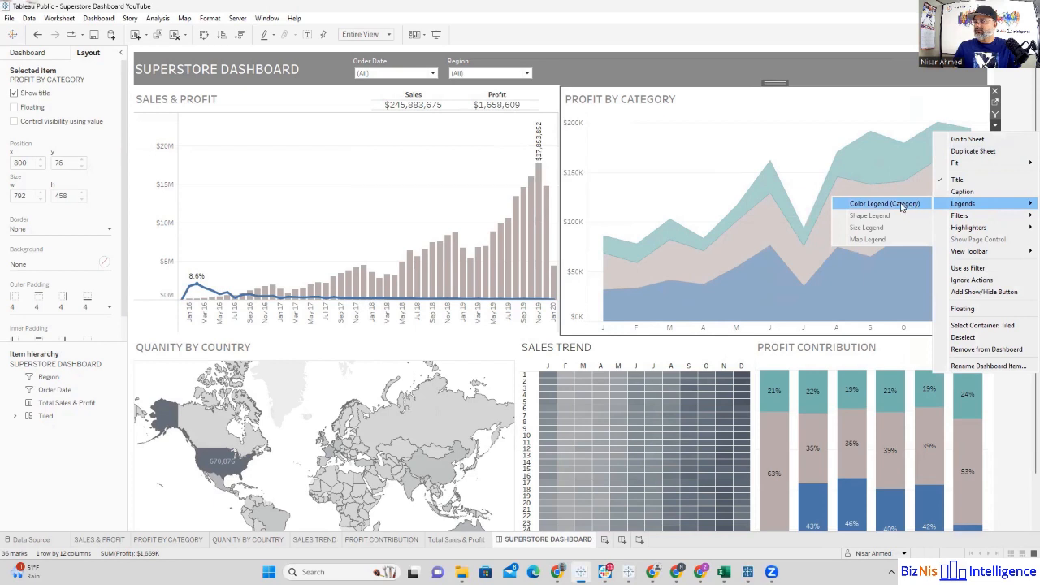
left_click(902, 207)
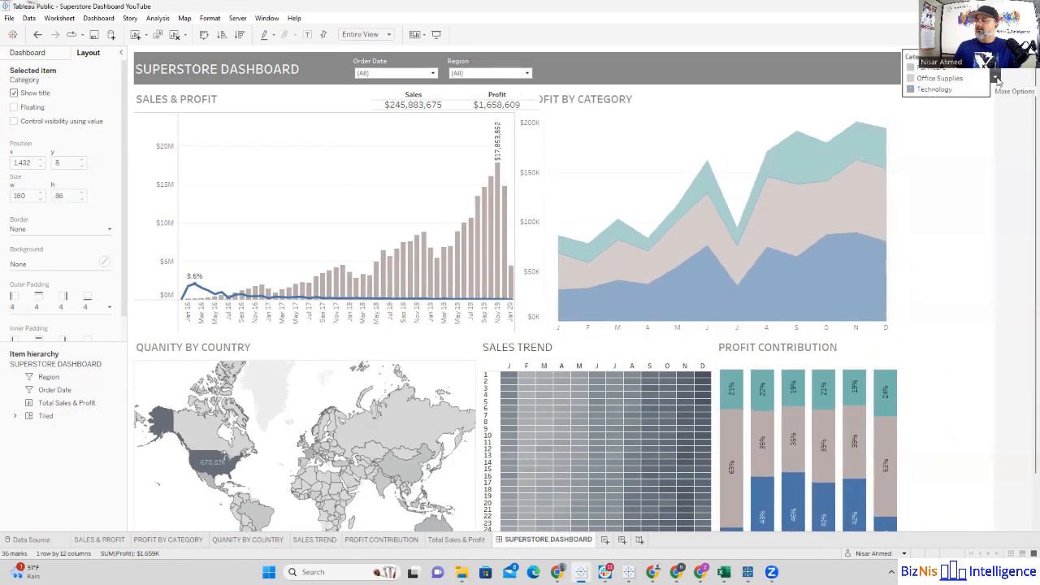
left_click(996, 79)
left_click(957, 203)
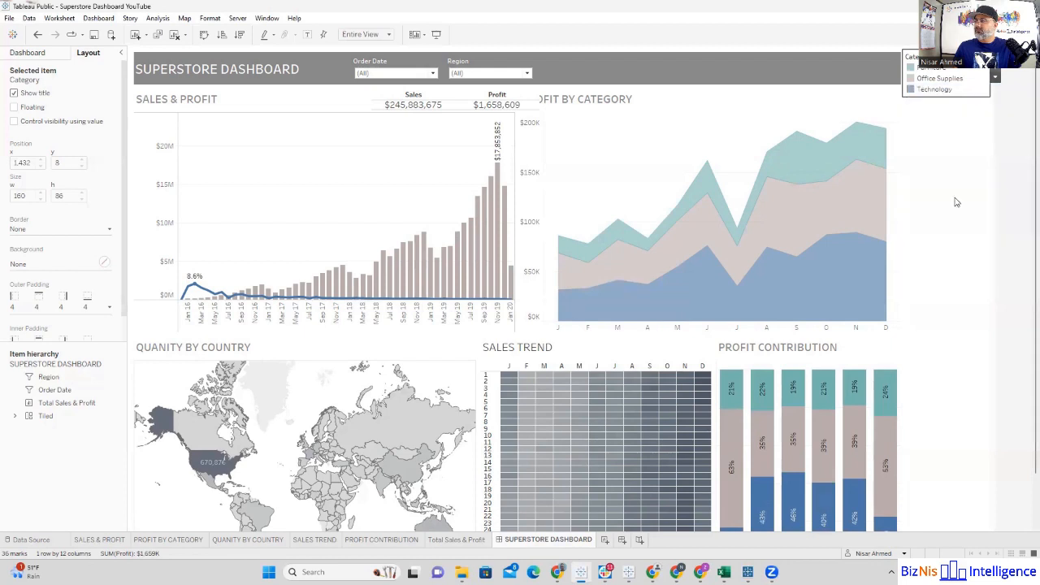
Step: Move the Category legend into the dashboard's header and remove the empty vertical container it came from
left_click_drag(928, 63, 819, 55)
left_click(948, 87)
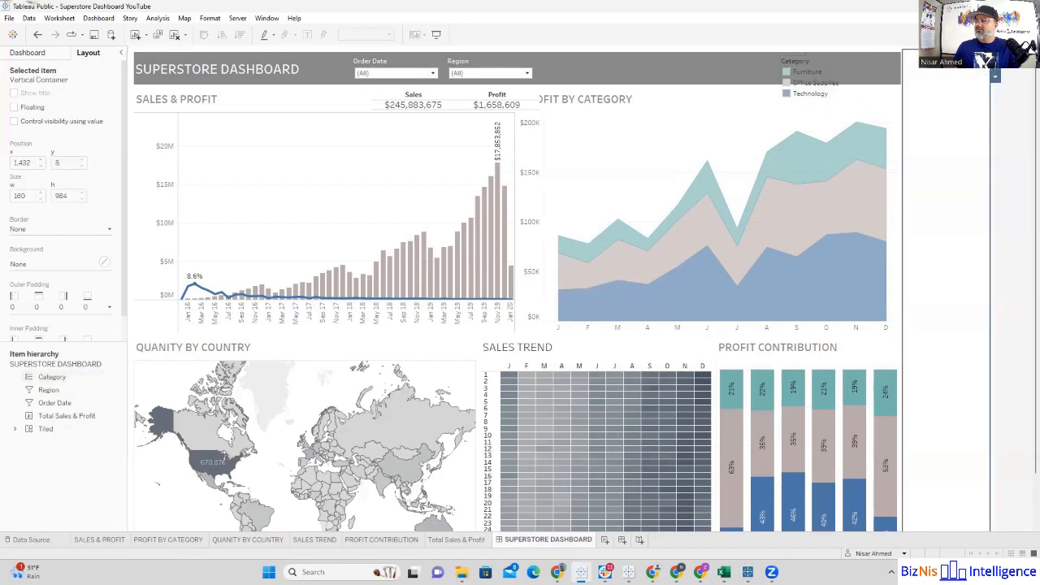
key("Delete")
Step: Position the floating Category legend at x 1,139, y 17, arrange its items in a single row, and size it 412 by 57
left_click(796, 61)
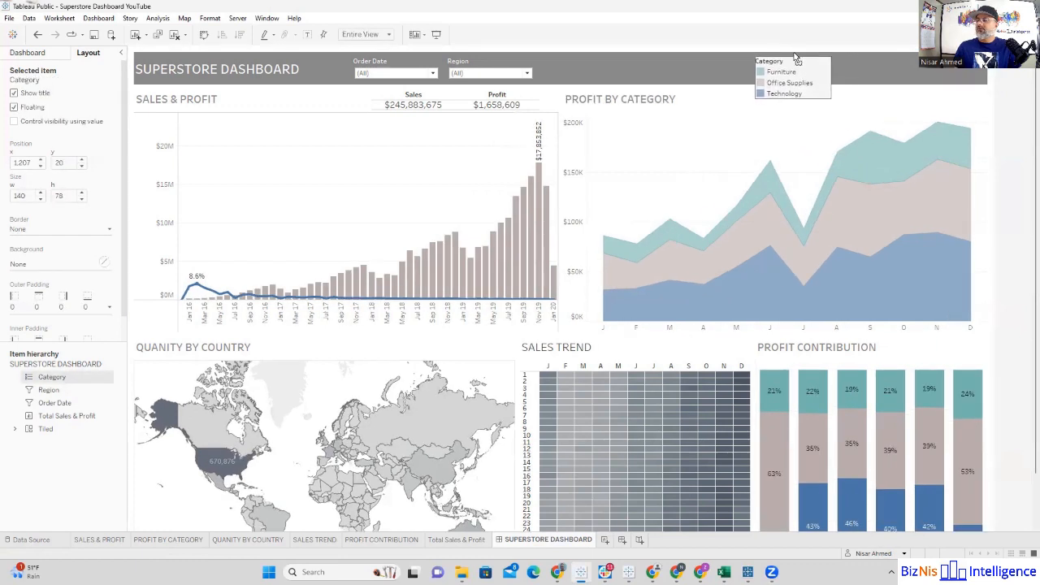
left_click_drag(796, 61, 970, 83)
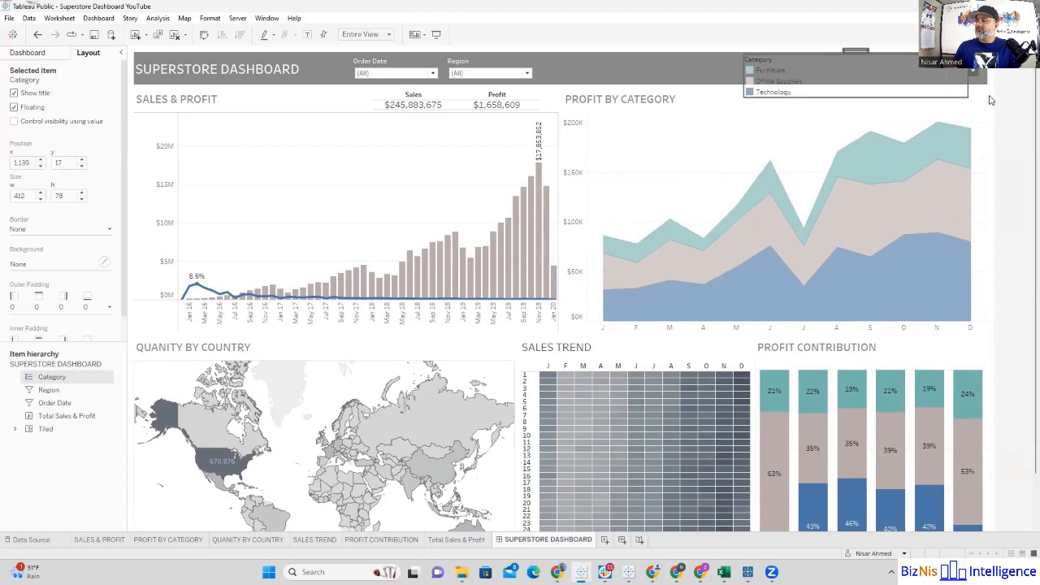
left_click(975, 73)
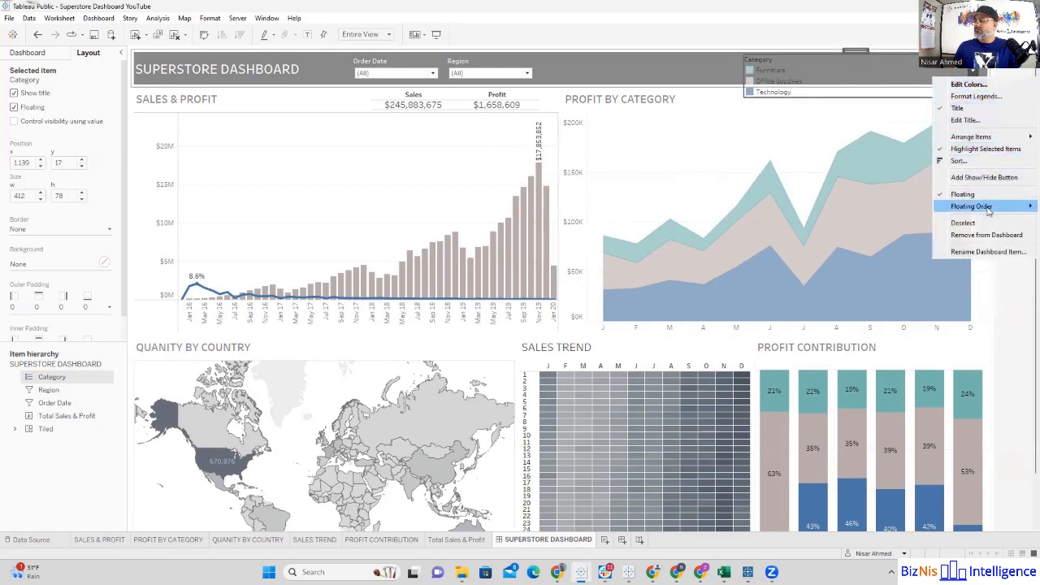
mouse_move(964, 138)
left_click(879, 149)
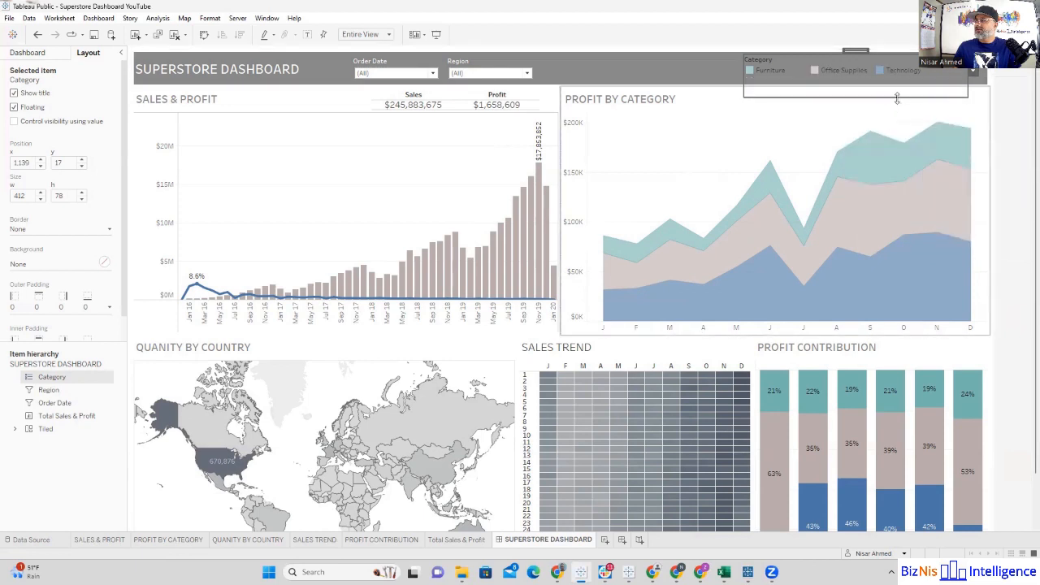
left_click_drag(897, 99, 897, 84)
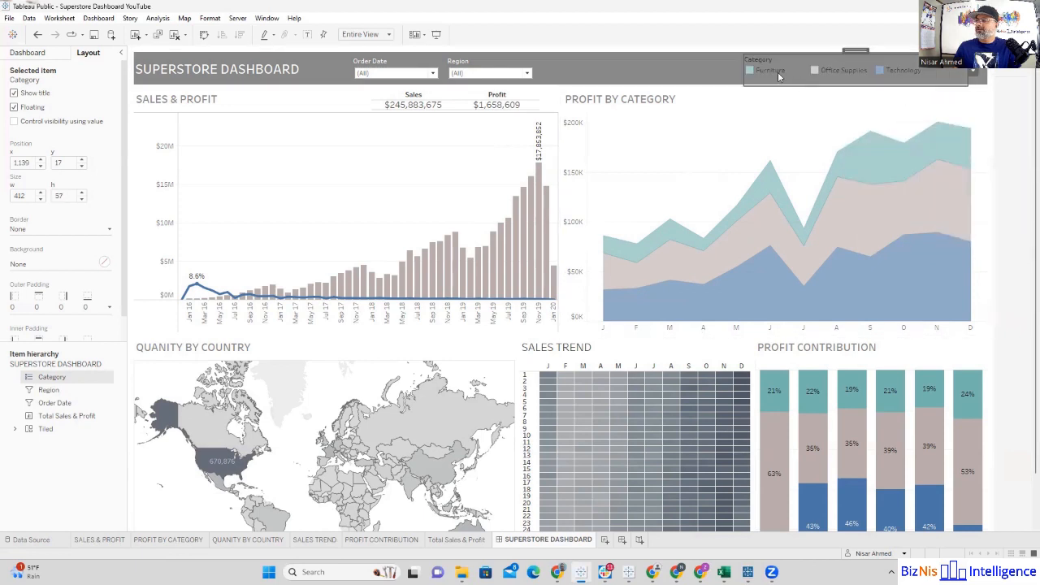
Step: Format the Category legend with white font for both its title and body text
left_click(976, 72)
left_click(949, 93)
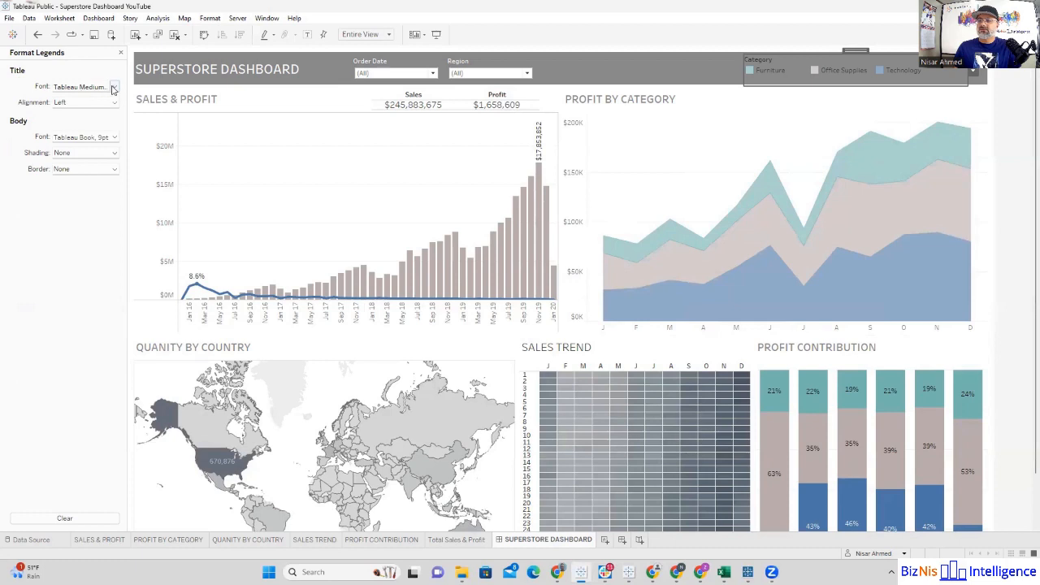
left_click(113, 88)
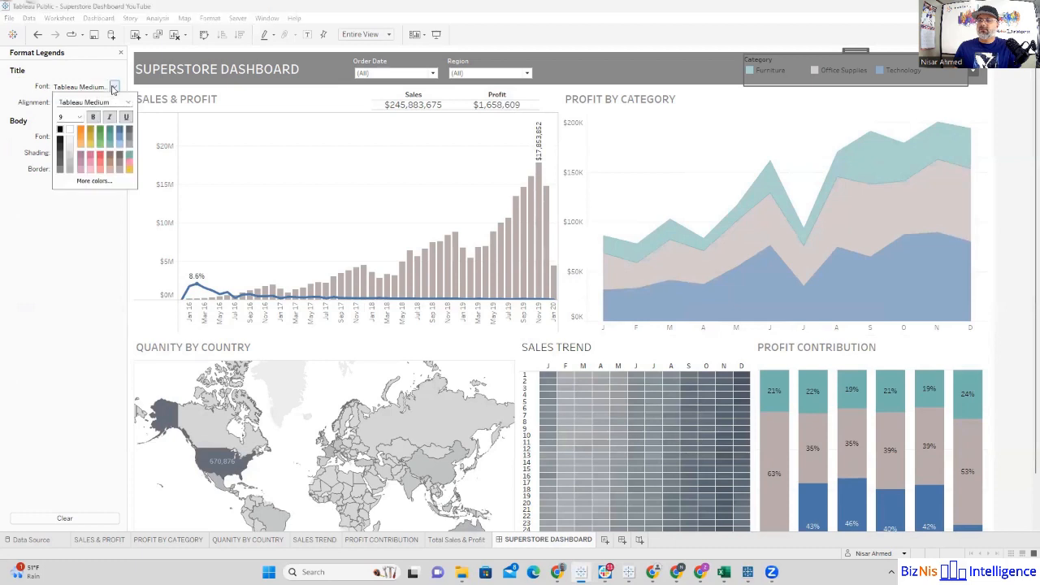
left_click(69, 132)
left_click(114, 138)
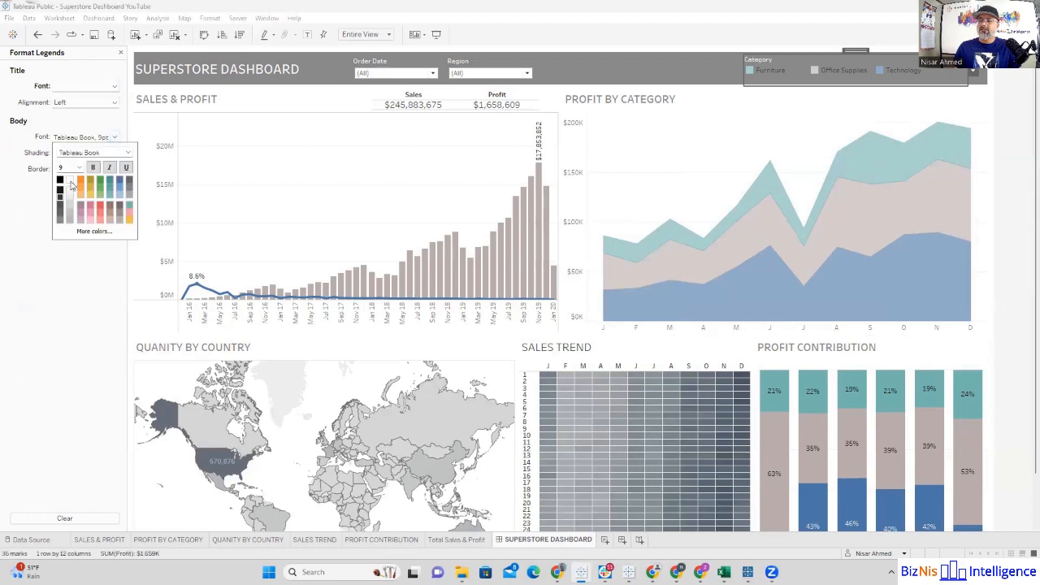
left_click(70, 184)
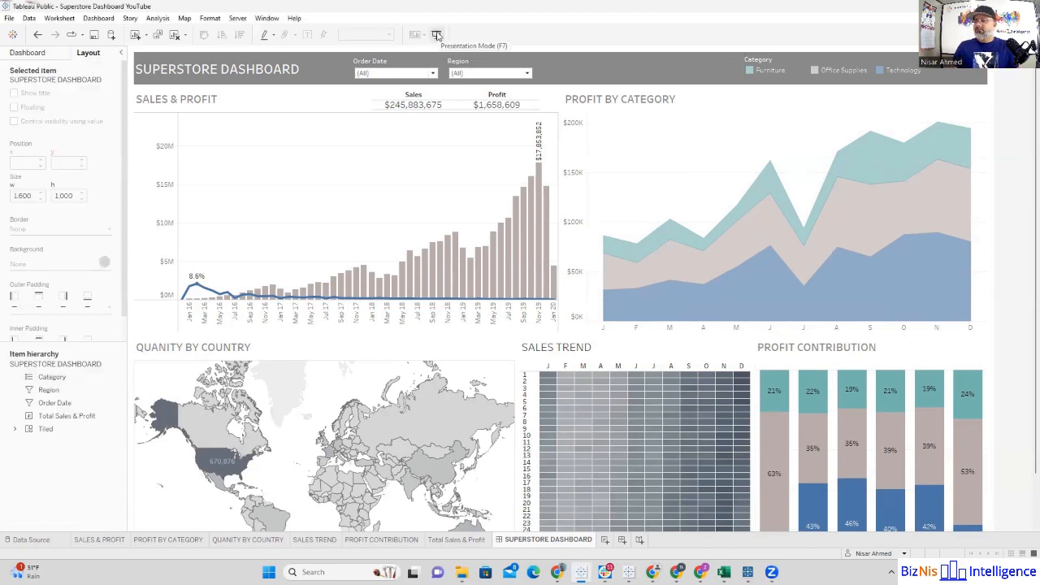
Step: Preview the dashboard in presentation mode and test the Region filter with Americas only, restoring all regions
left_click(436, 35)
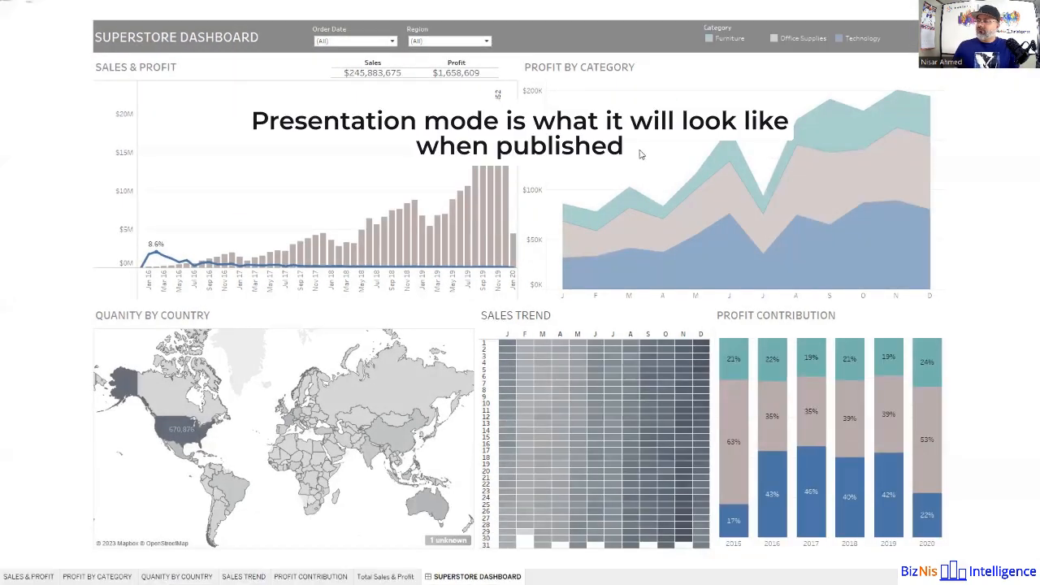
left_click(412, 42)
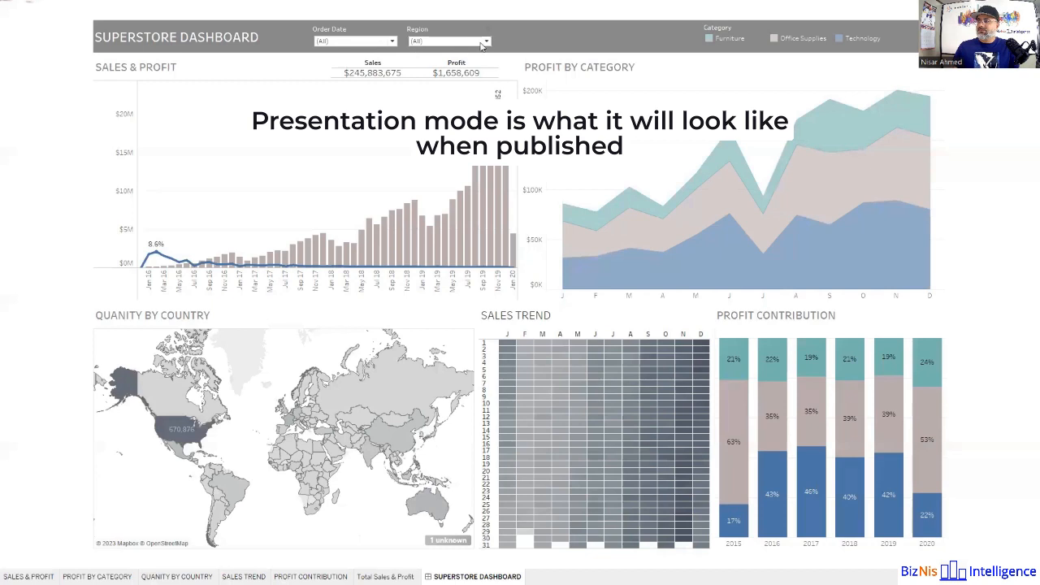
left_click(416, 52)
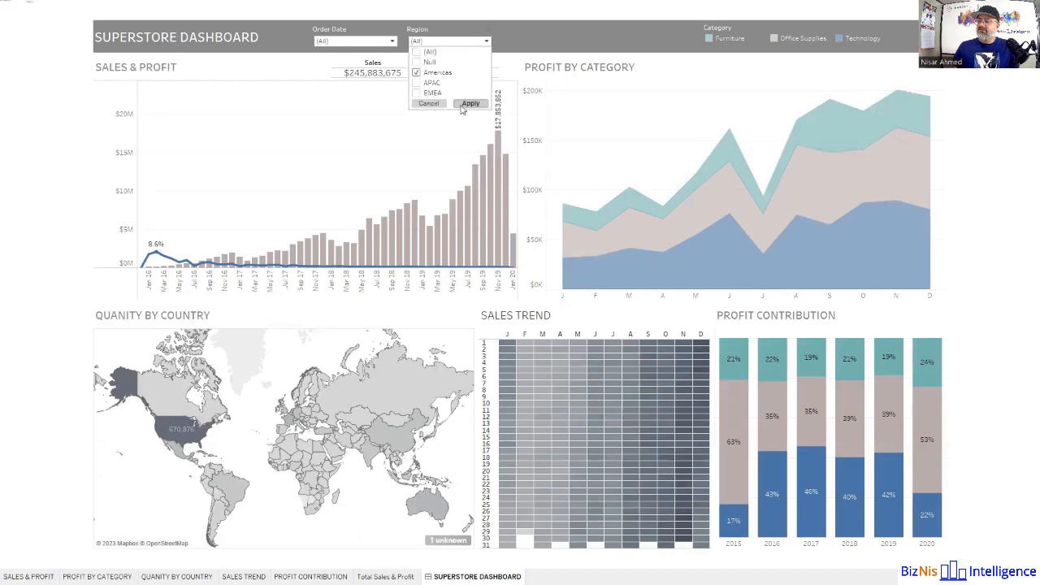
left_click(56, 153)
left_click(432, 43)
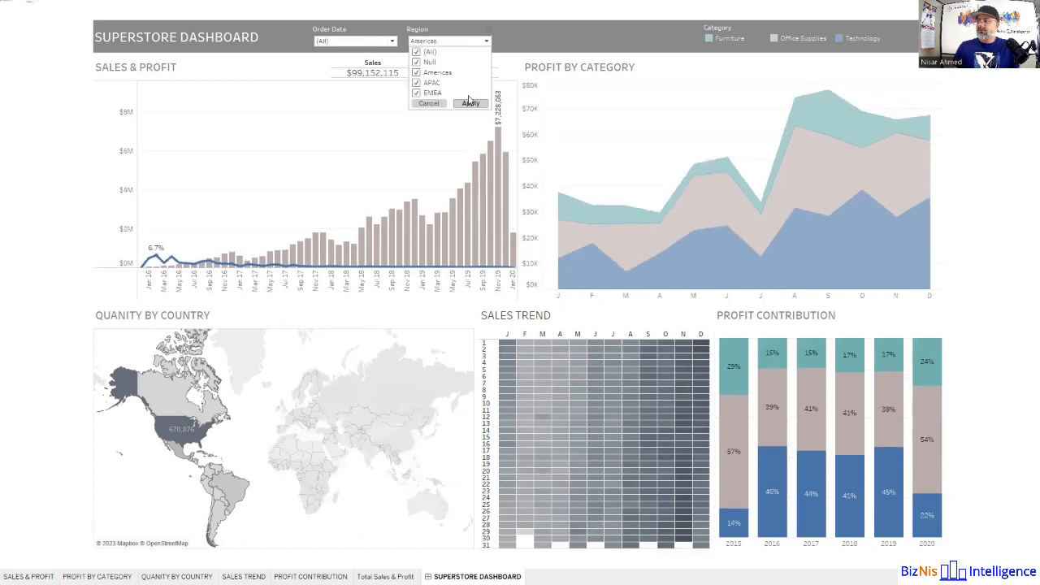
left_click(468, 106)
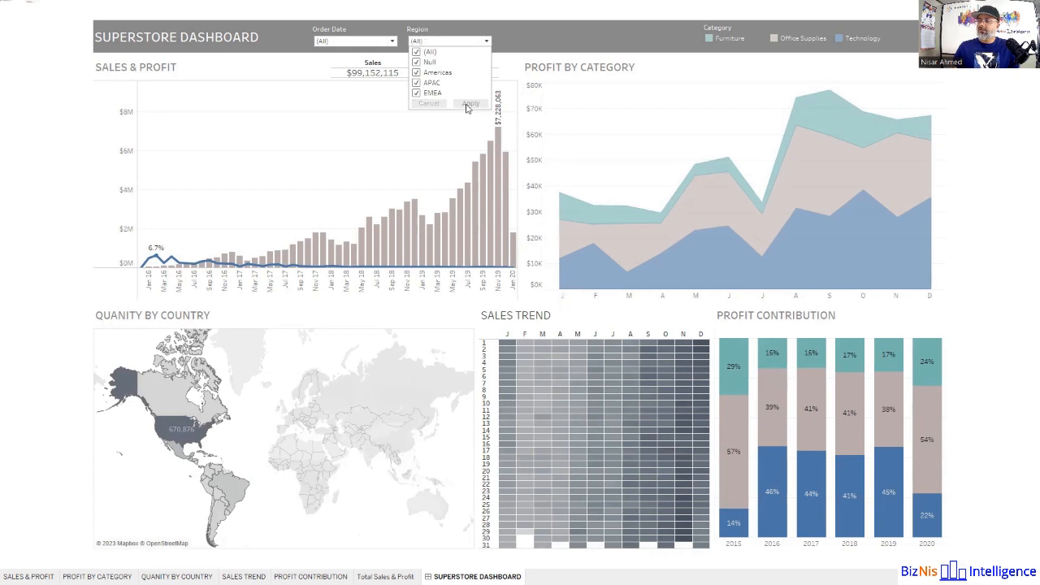
left_click(49, 209)
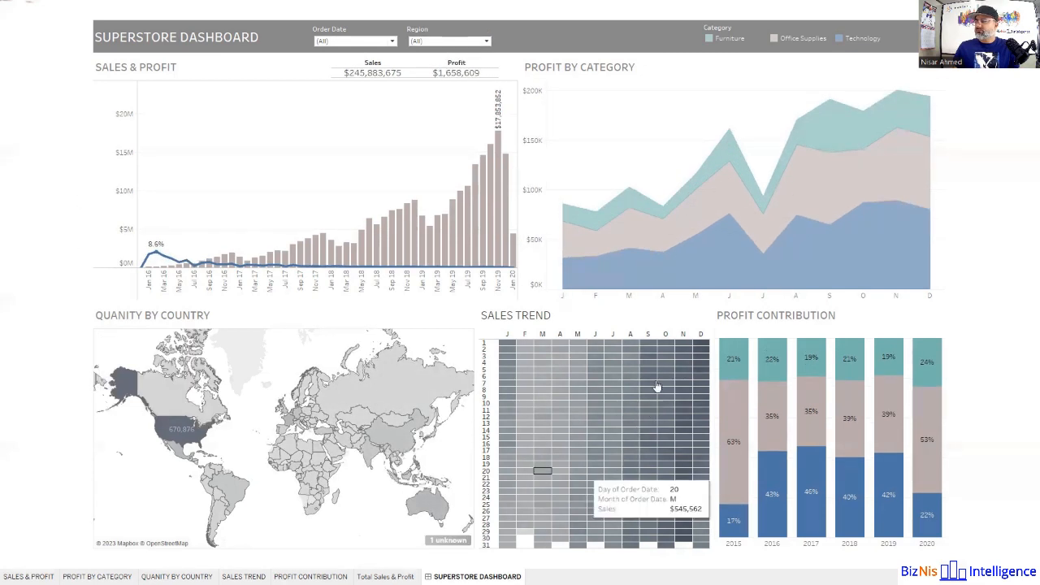
Step: Test the February 3 cell in SALES TREND as a filter, clear it, and inspect the Nov 19 bar in SALES & PROFIT
left_click(527, 361)
left_click(528, 361)
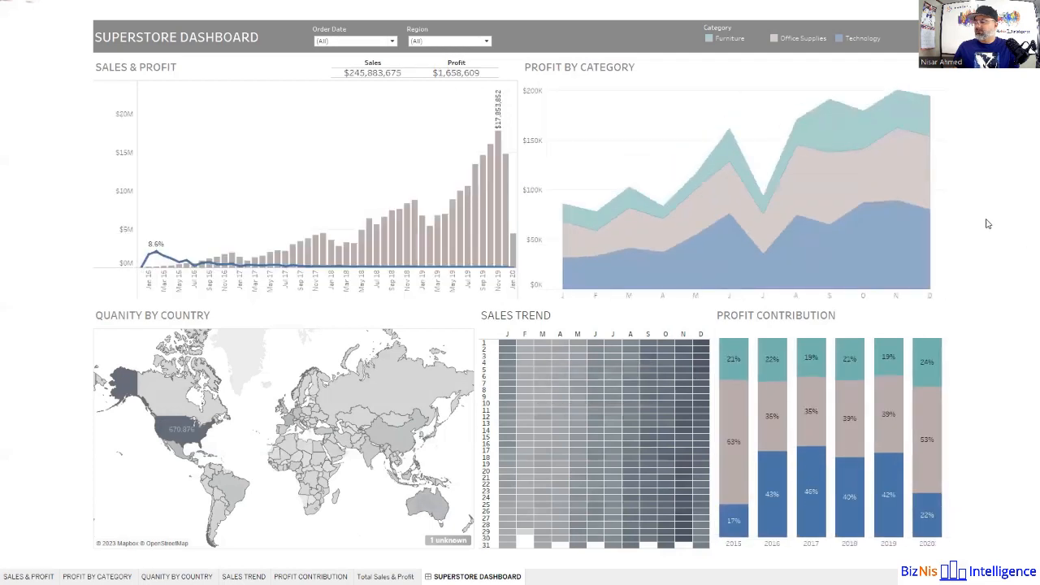
mouse_move(468, 221)
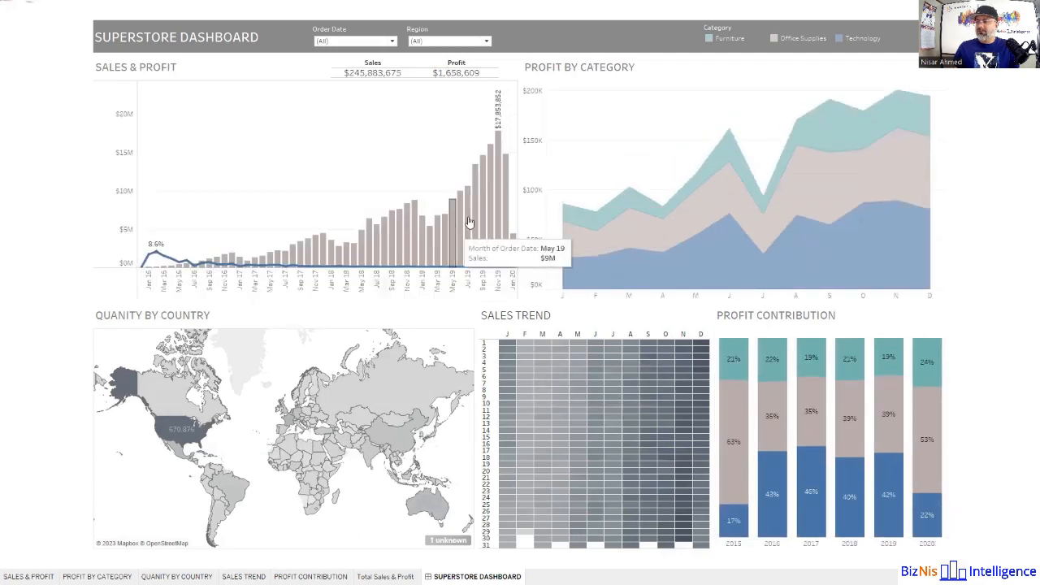
mouse_move(497, 153)
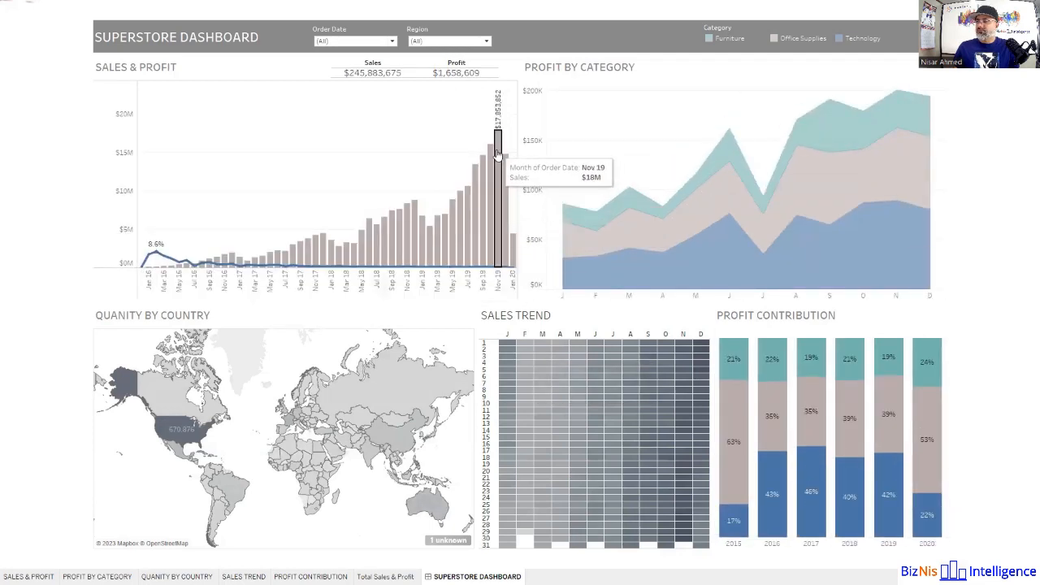
left_click(497, 154)
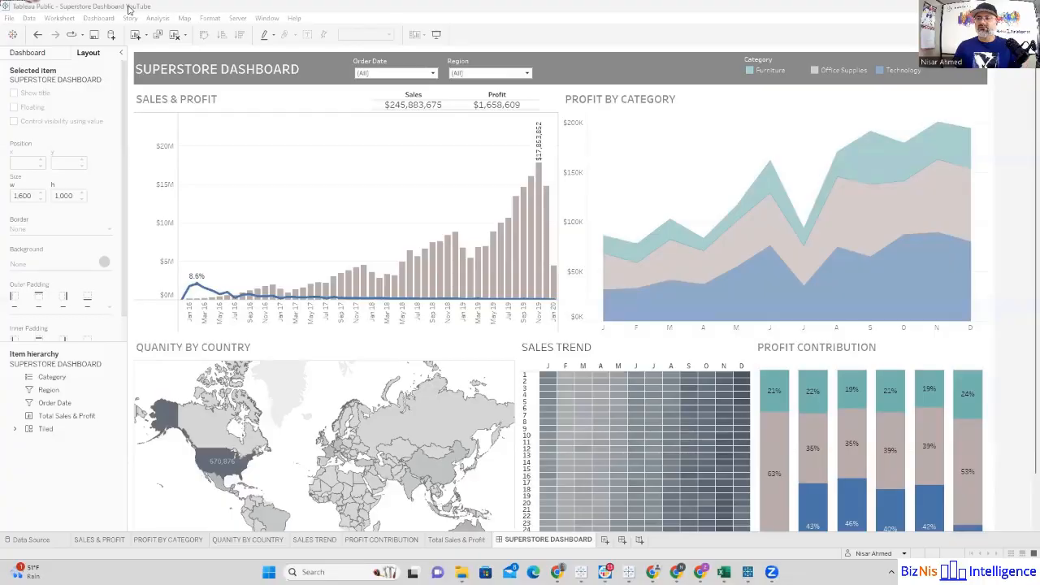
Step: Publish the workbook to Tableau Public with the title Superstore Dashboard YouTube and look over the published dashboard in the browser
left_click(164, 5)
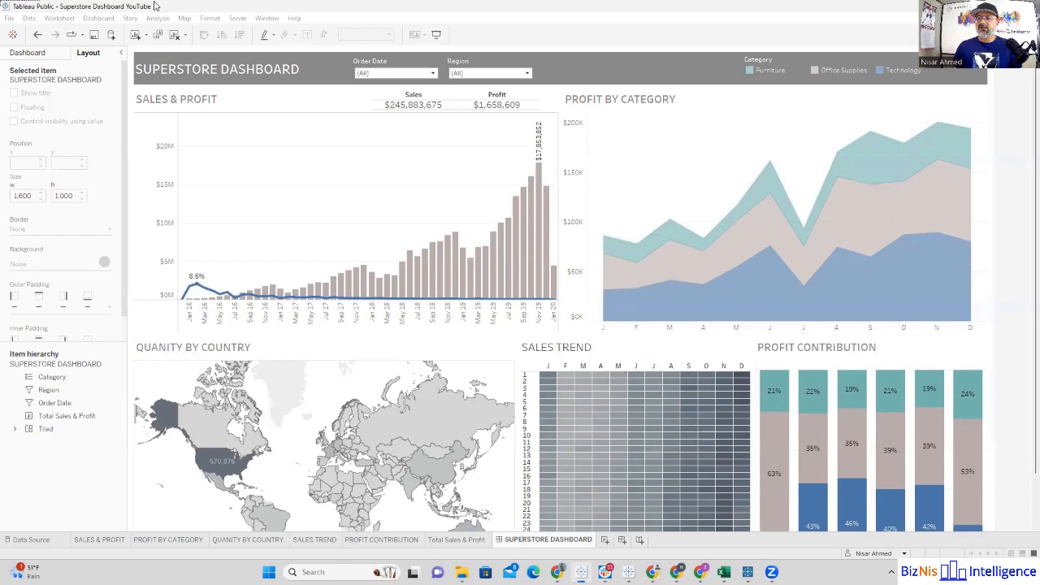
left_click(10, 19)
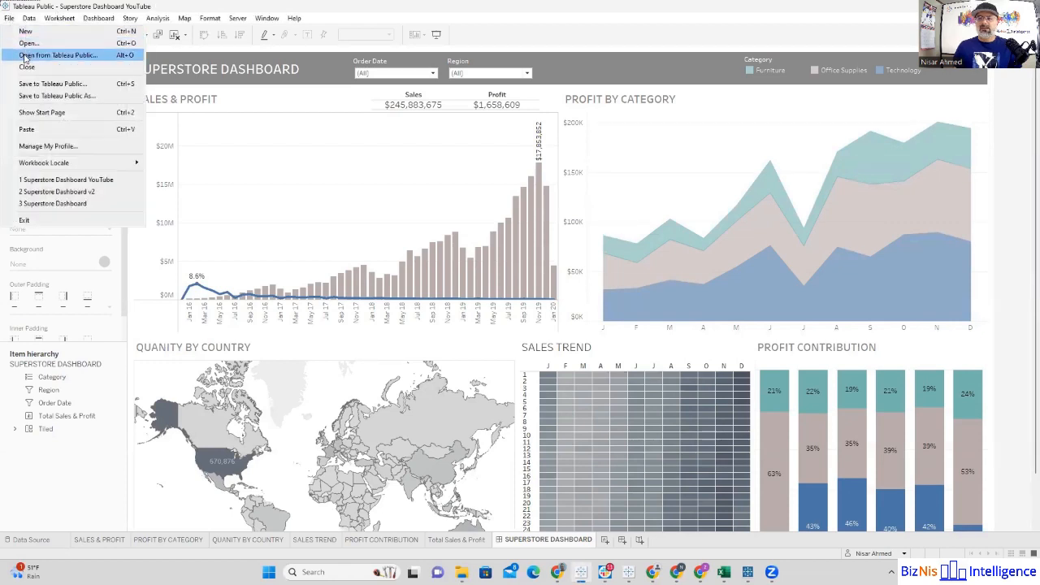
left_click(42, 95)
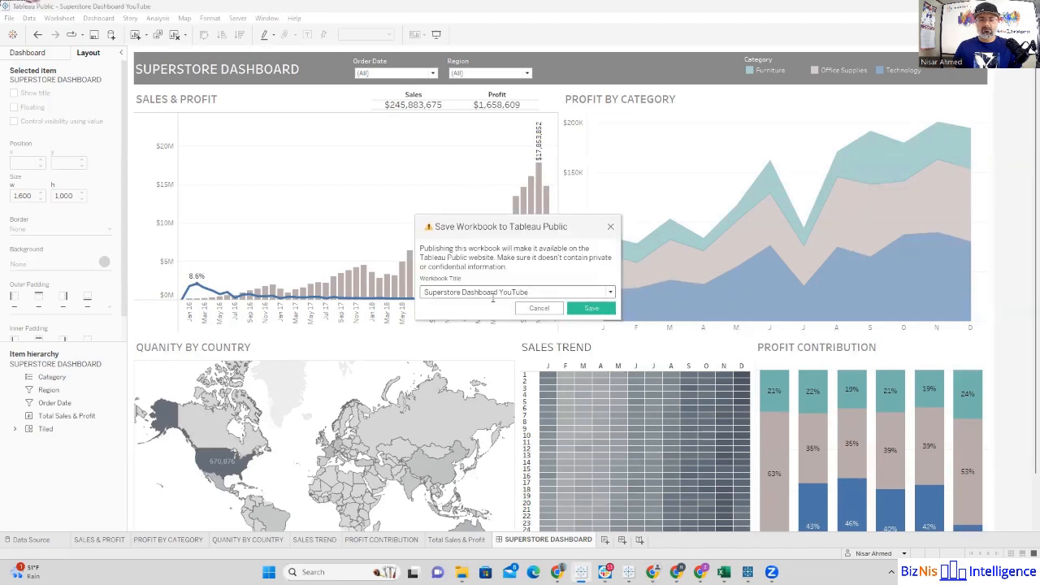
left_click(585, 310)
left_click(586, 281)
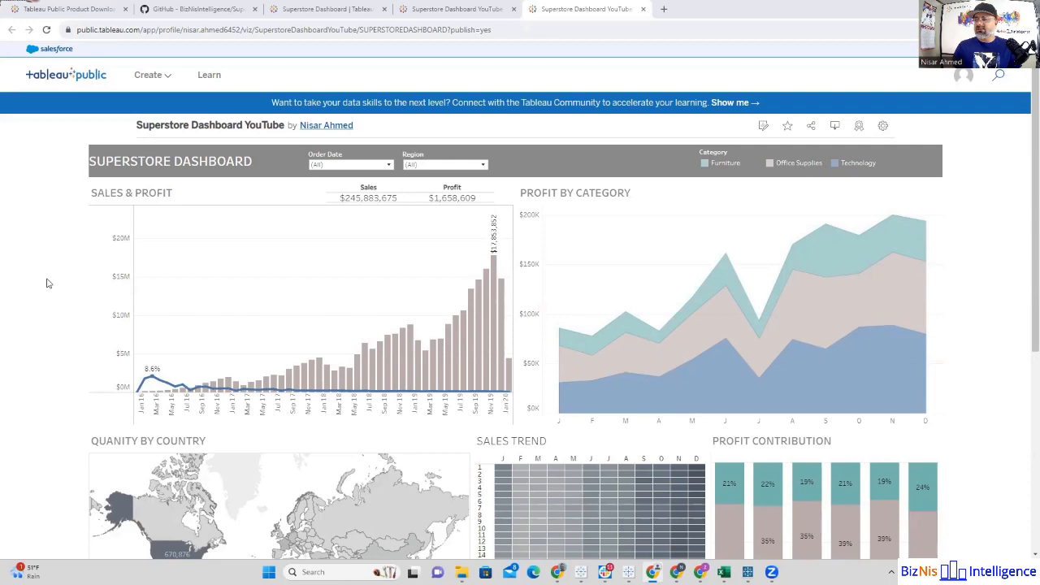
scroll(47, 282, "down", 4)
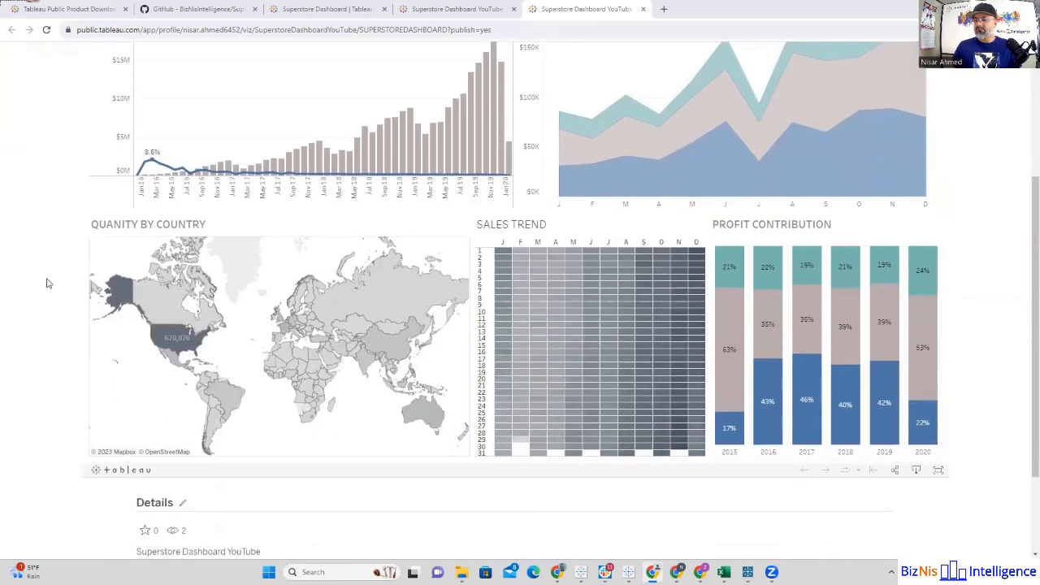